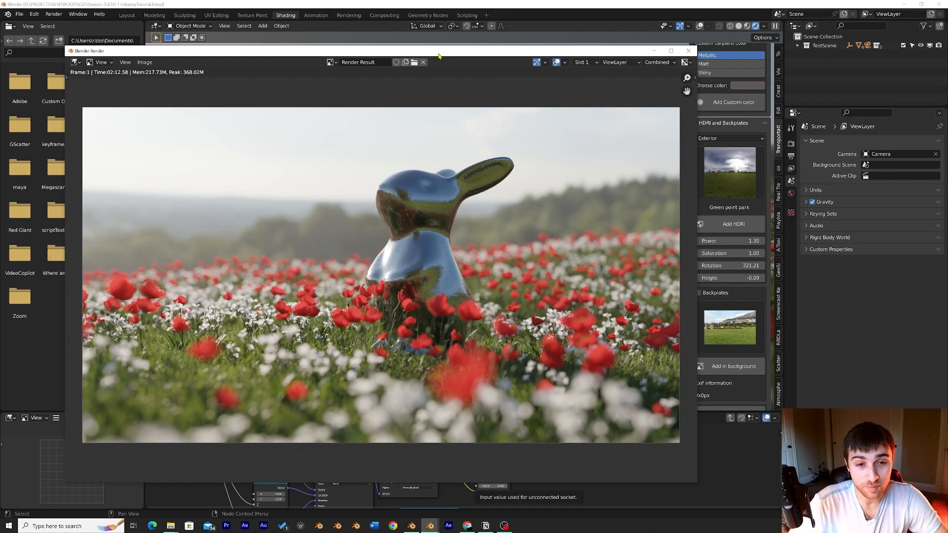
# Examine the finished render of the chrome bunny in the flower field up close, and close the render window
pyautogui.scroll(2, 443, 167)
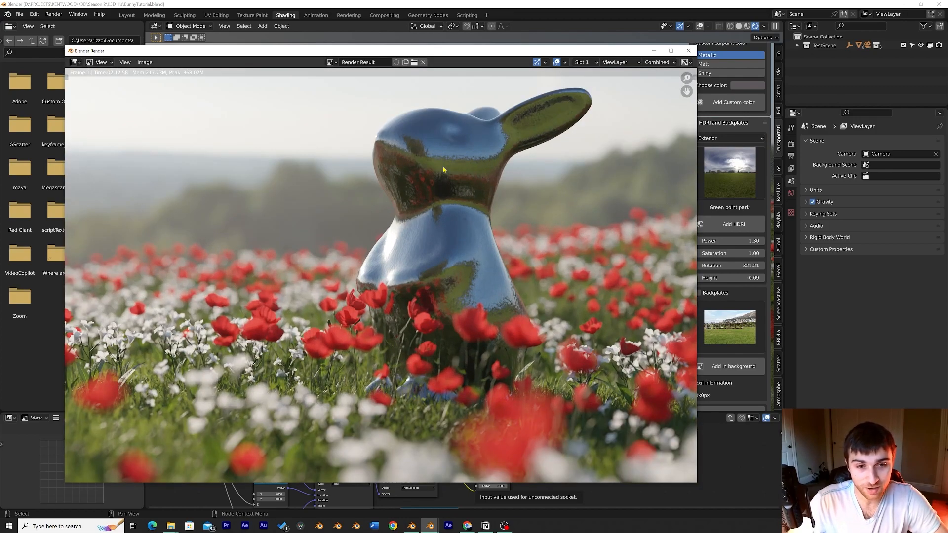
pyautogui.press('Home')
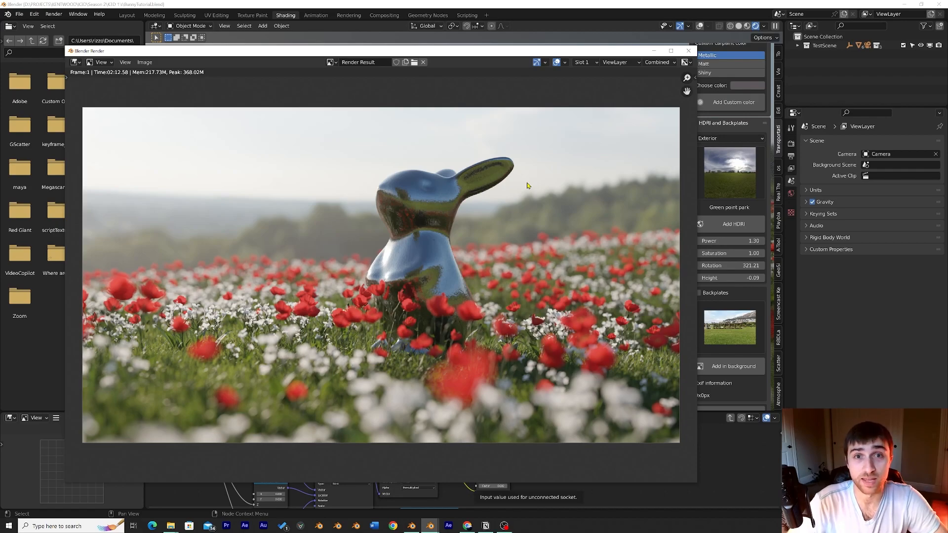
pyautogui.click(688, 51)
# Examine the finished bunny and flower field scene from several distances and angles, and through the scene camera
pyautogui.moveTo(558, 177); pyautogui.dragTo(551, 210, button='middle')
pyautogui.scroll(2, 509, 219)
pyautogui.scroll(-3, 541, 176)
pyautogui.scroll(-2, 542, 175)
pyautogui.scroll(1, 541, 175)
pyautogui.scroll(3, 552, 209)
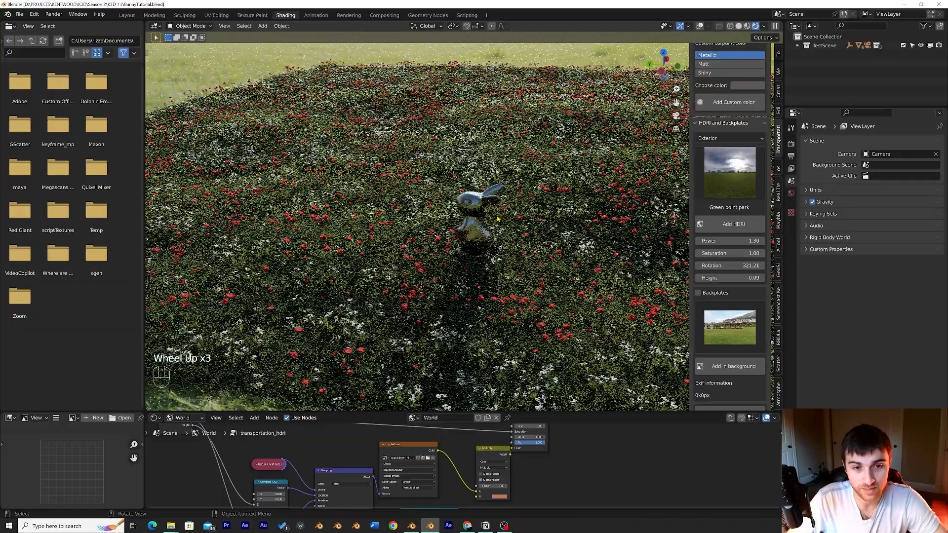
pyautogui.scroll(2, 498, 219)
pyautogui.moveTo(498, 219); pyautogui.dragTo(526, 195, button='middle')
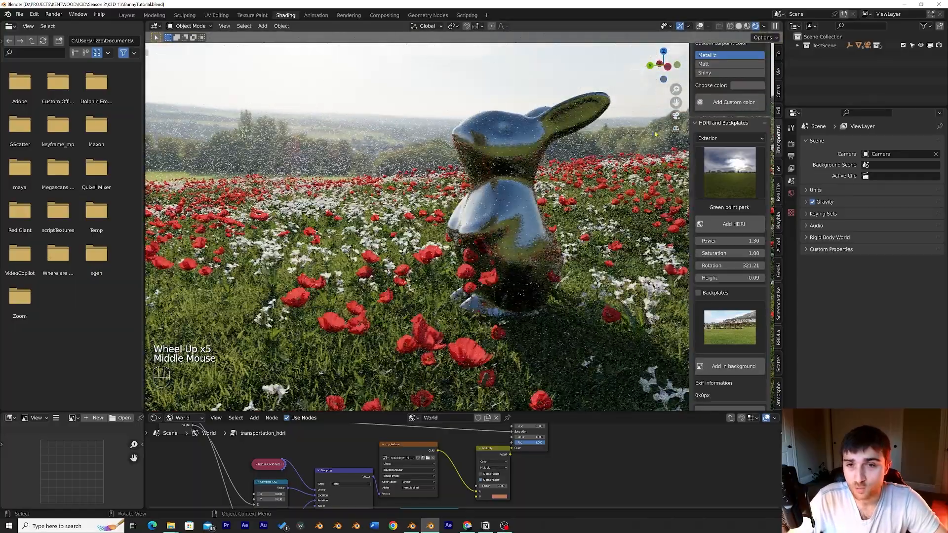
pyautogui.click(676, 116)
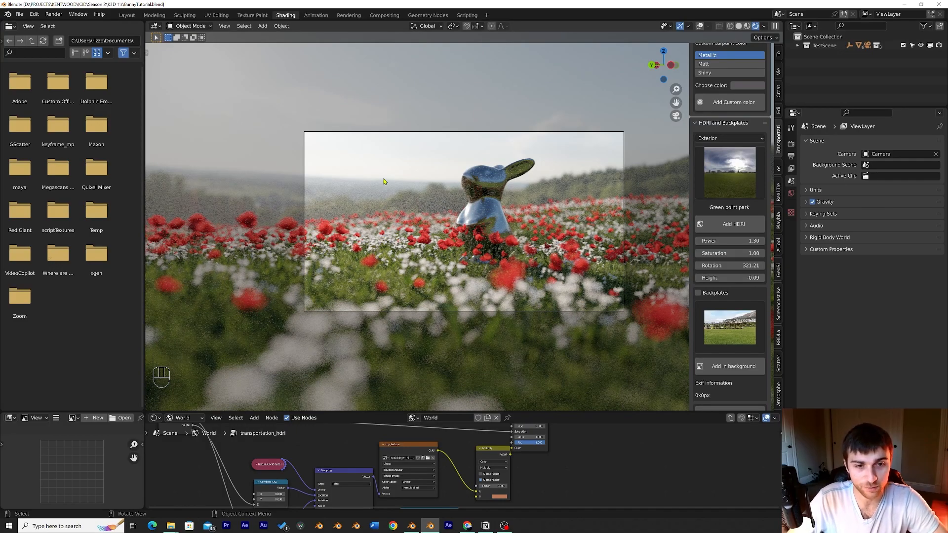
pyautogui.moveTo(464, 210); pyautogui.dragTo(402, 228, button='middle')
pyautogui.scroll(-3, 445, 218)
pyautogui.scroll(-5, 403, 227)
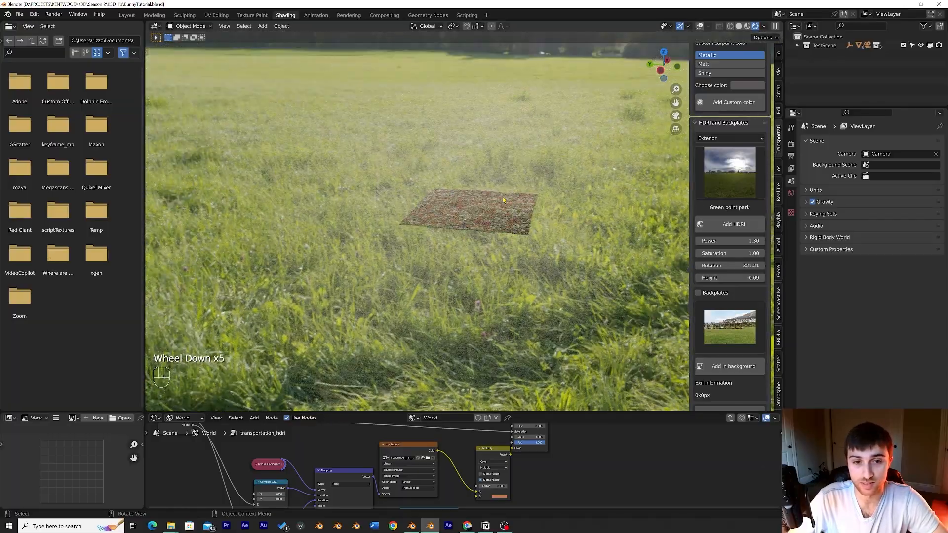
pyautogui.scroll(3, 606, 160)
pyautogui.click(676, 115)
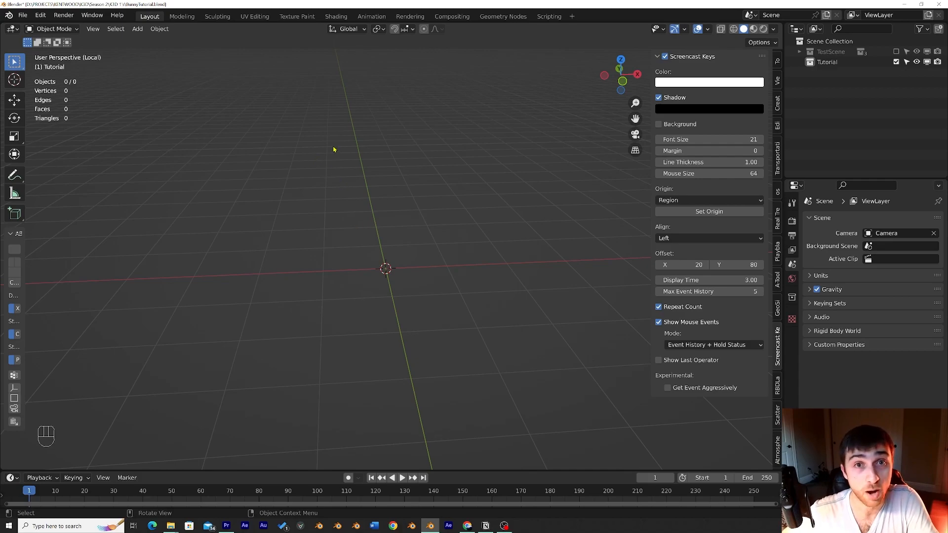
# In the front view of the empty Tutorial collection, add image0.jpeg as a reference image
pyautogui.click(402, 213)
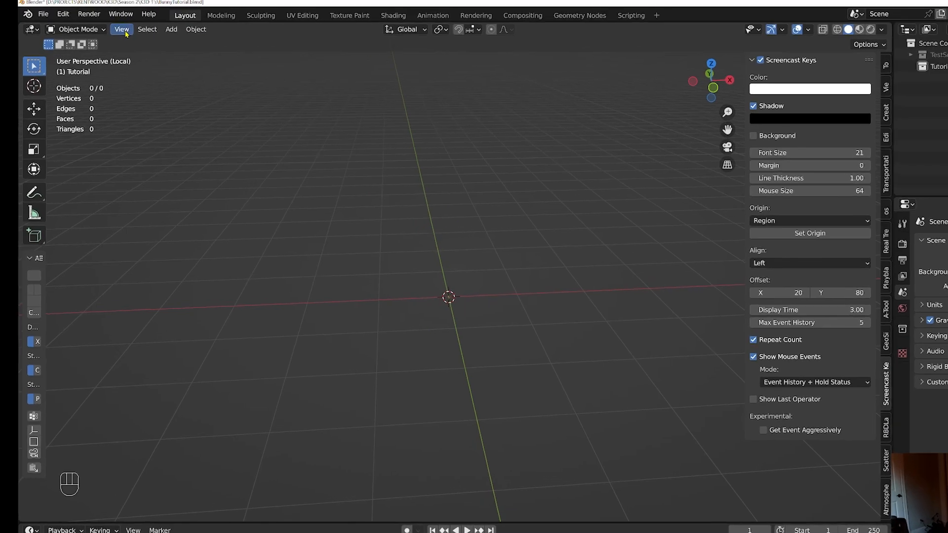
pyautogui.click(123, 30)
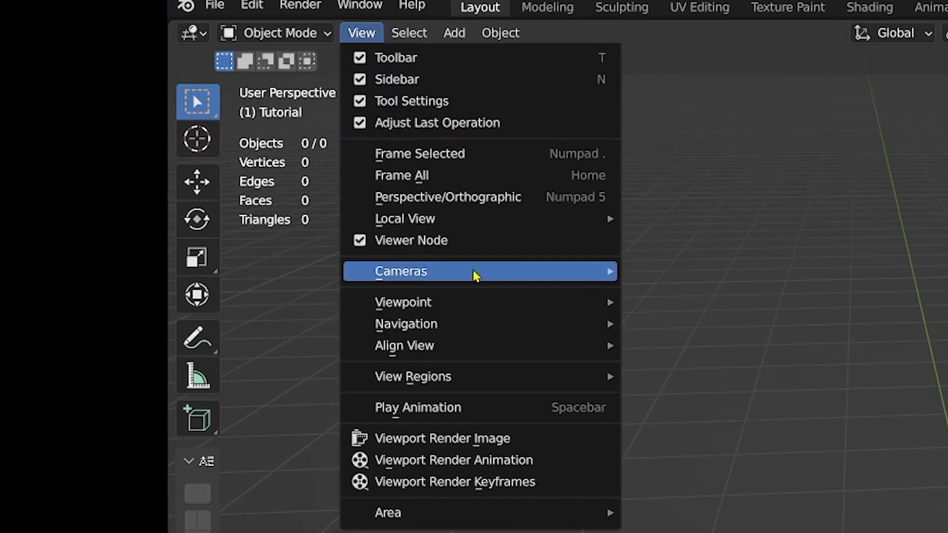
pyautogui.moveTo(183, 177)
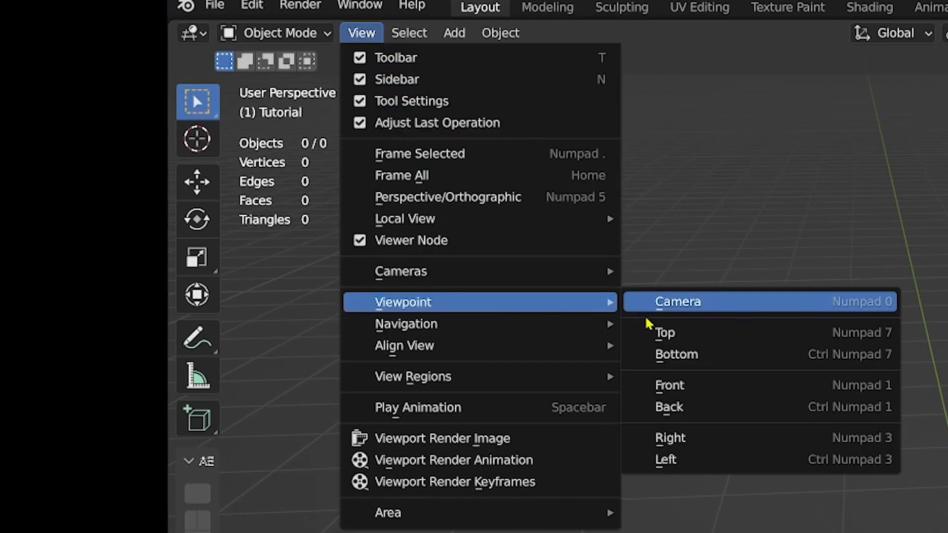
pyautogui.click(713, 394)
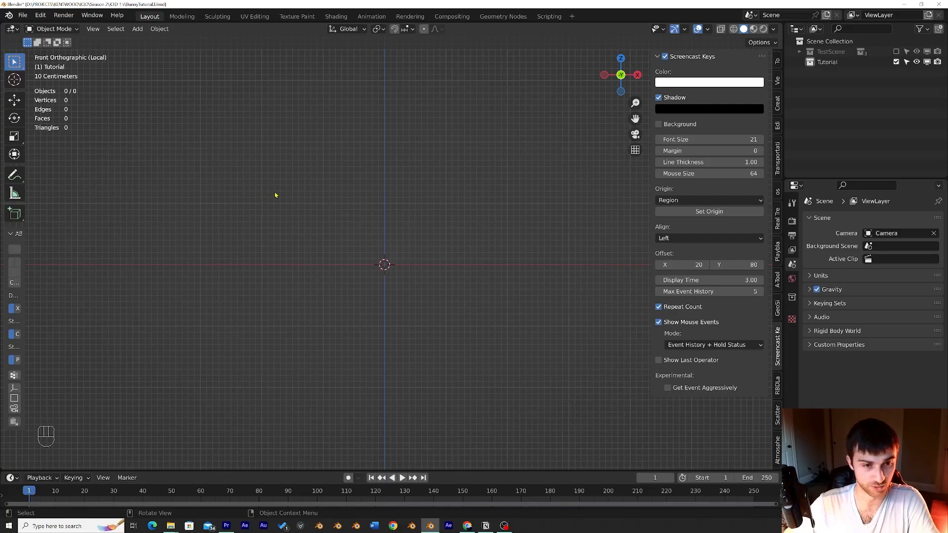
pyautogui.click(141, 32)
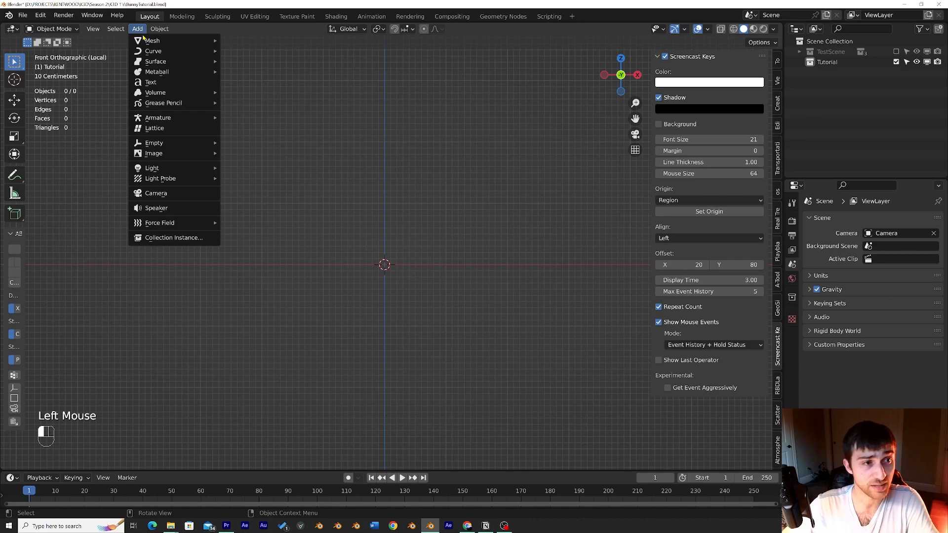
pyautogui.moveTo(168, 155)
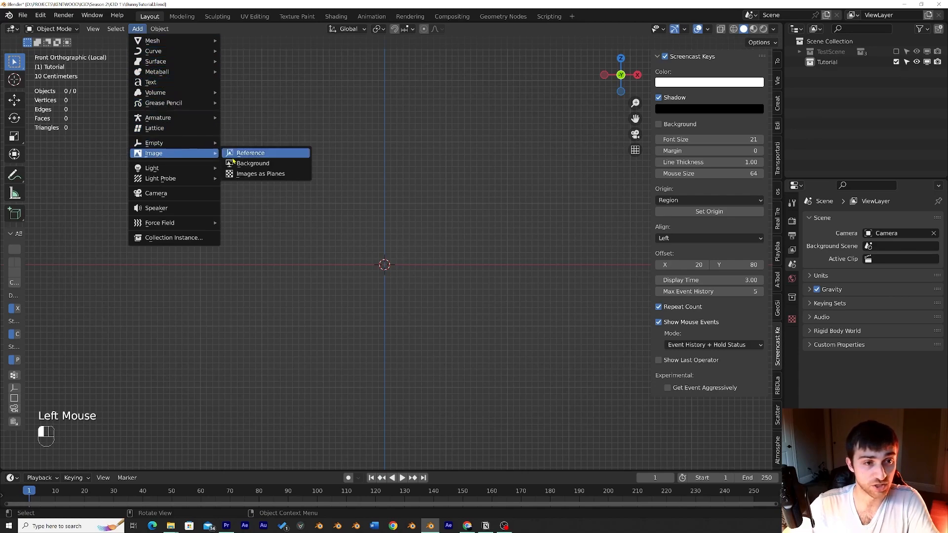
pyautogui.click(248, 155)
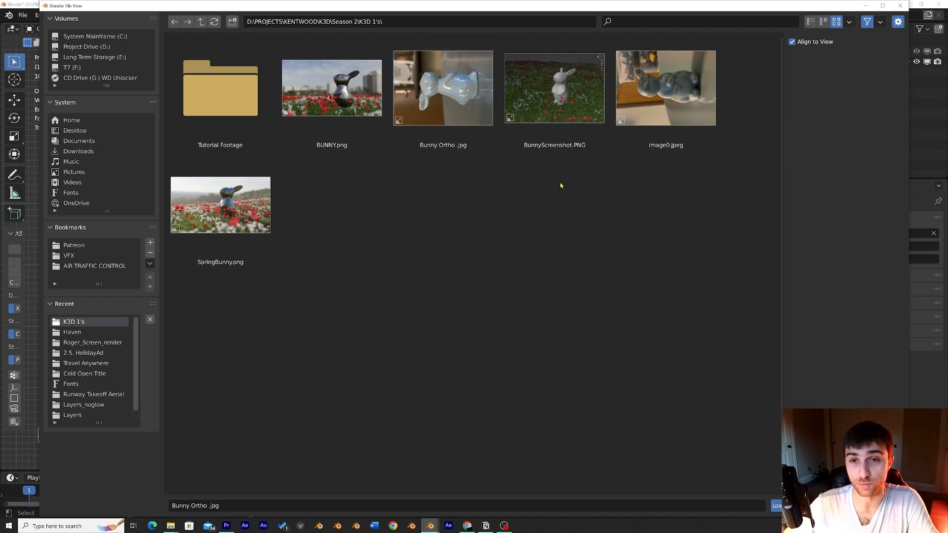
pyautogui.click(670, 94)
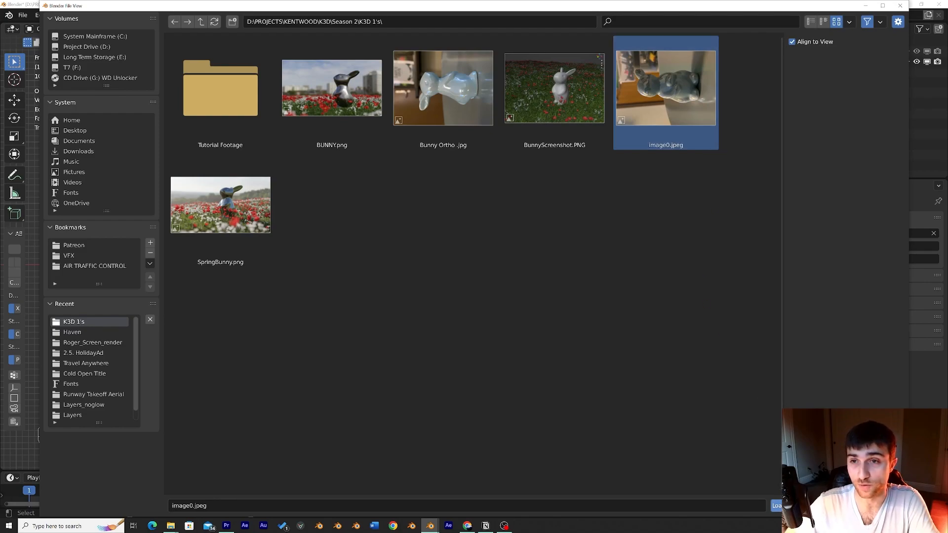
pyautogui.click(776, 506)
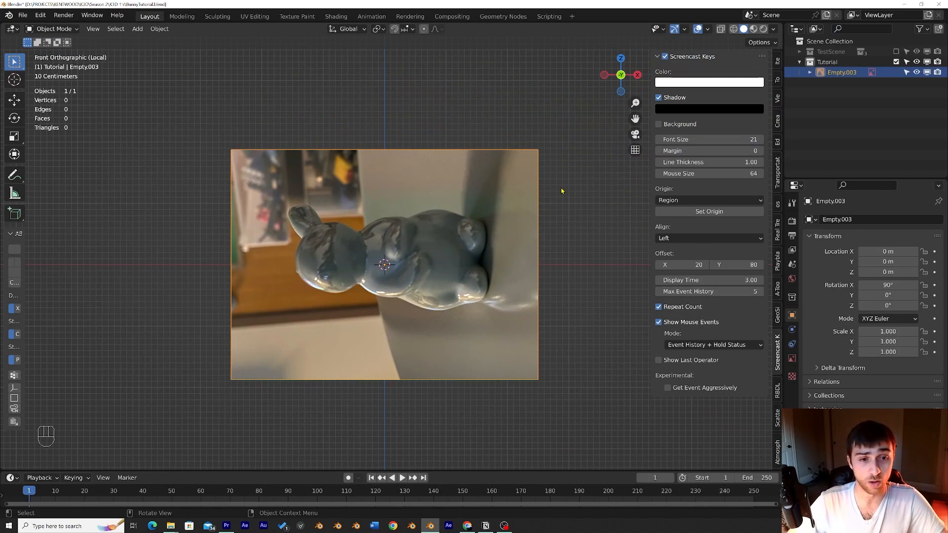
# Rotate the front reference image 90° about the global Y axis so the bunny stands upright
pyautogui.moveTo(561, 190); pyautogui.dragTo(407, 417, button='middle')
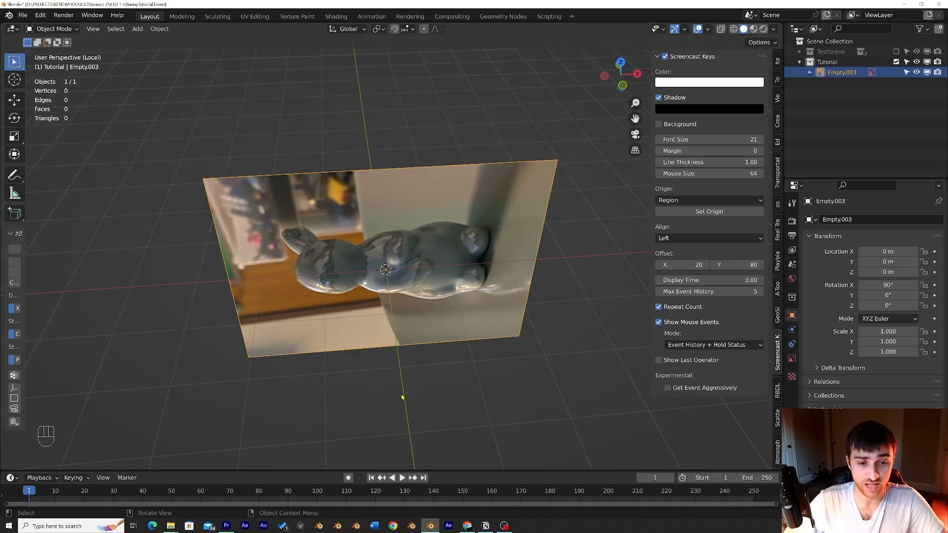
pyautogui.click(622, 87)
pyautogui.press('r')
pyautogui.press('y')
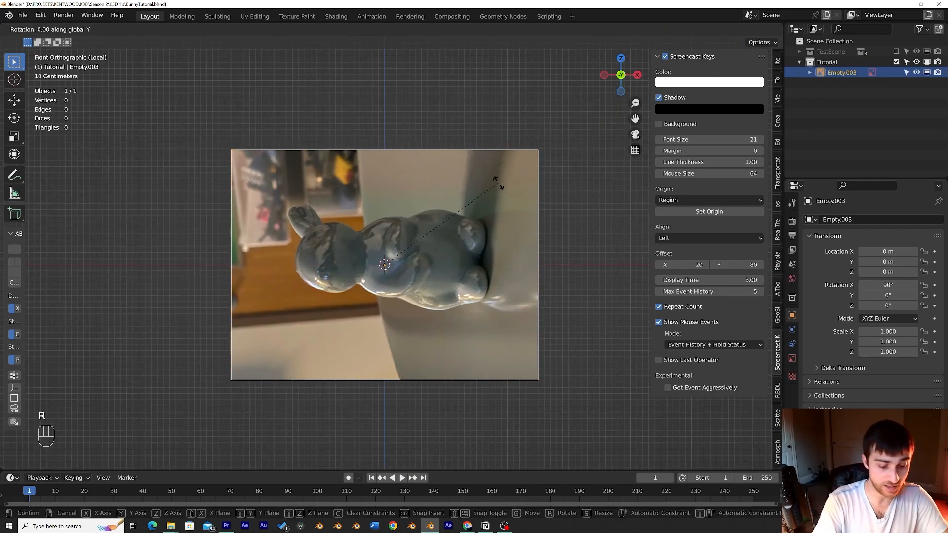
pyautogui.write('90')
pyautogui.press('Return')
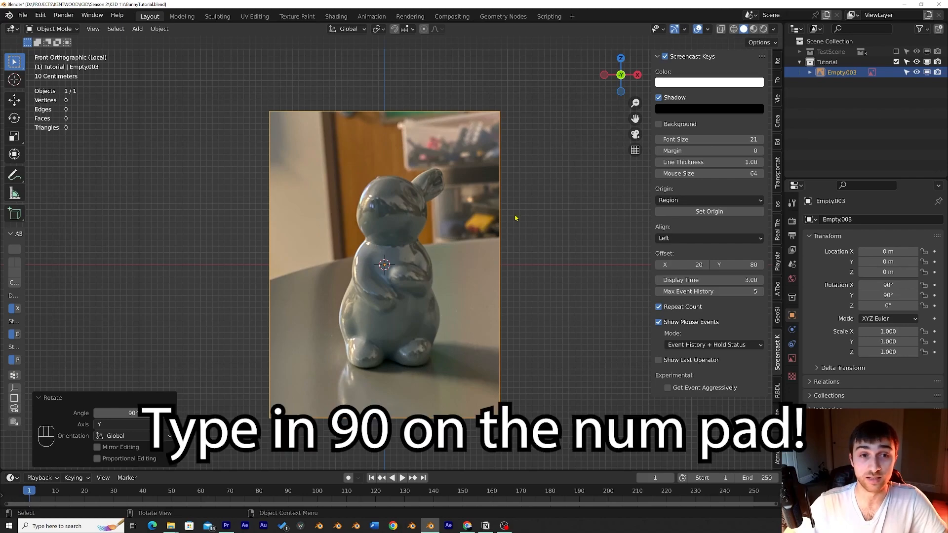
# Move the front reference image up about 1.62 m along Z so the bunny's feet rest on the ground line
pyautogui.press('g')
pyautogui.press('z')
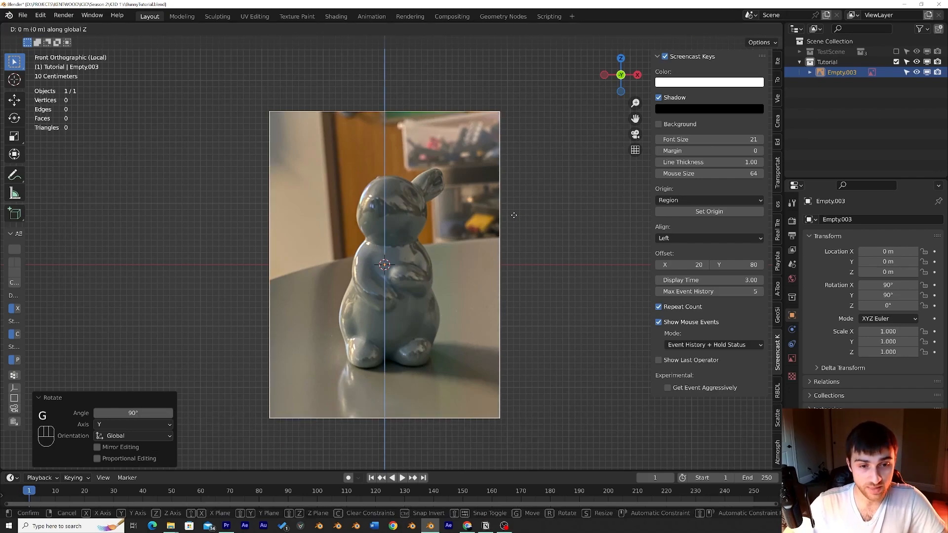
pyautogui.click(520, 115)
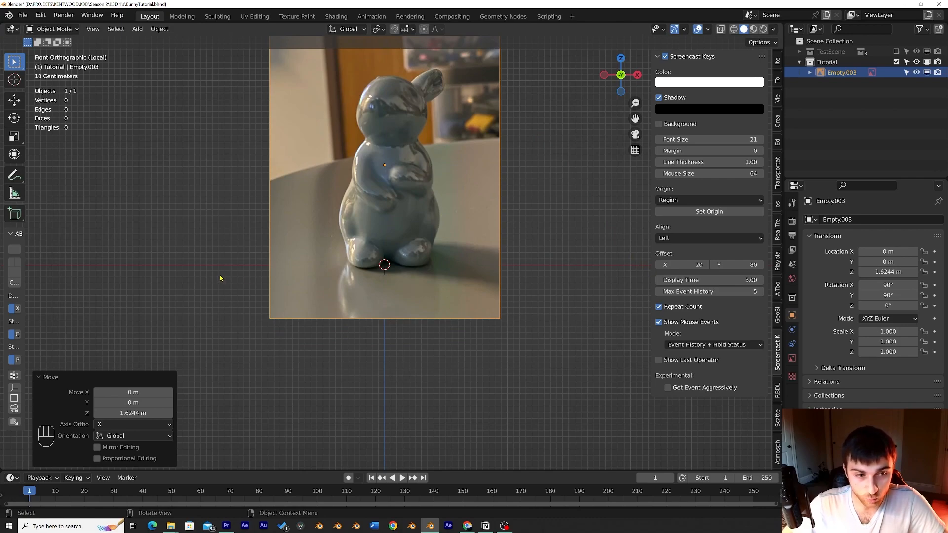
pyautogui.keyDown('shift'); pyautogui.moveTo(396, 158); pyautogui.dragTo(408, 227, button='middle'); pyautogui.keyUp('shift')
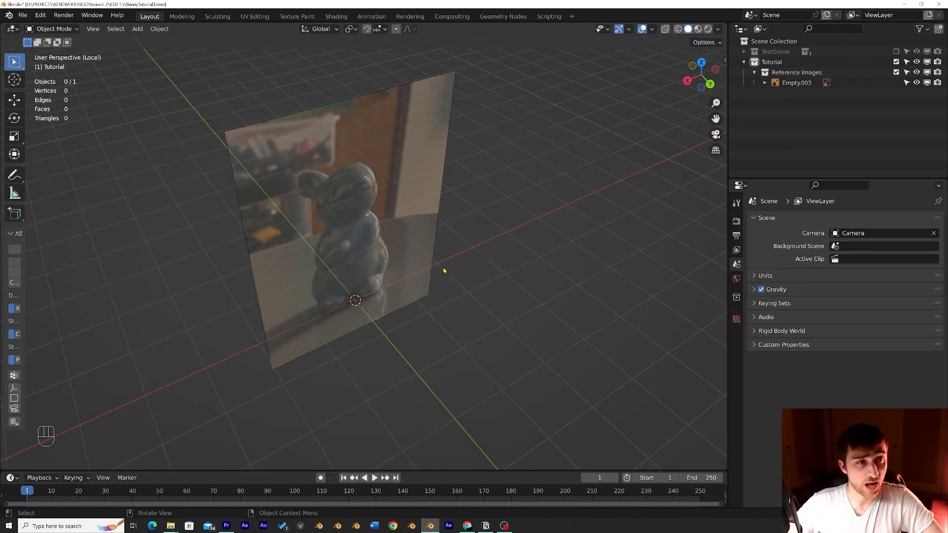
# In the right view, add Bunny Ortho .jpg as a second reference image
pyautogui.click(686, 81)
pyautogui.moveTo(627, 127); pyautogui.dragTo(450, 196, button='middle')
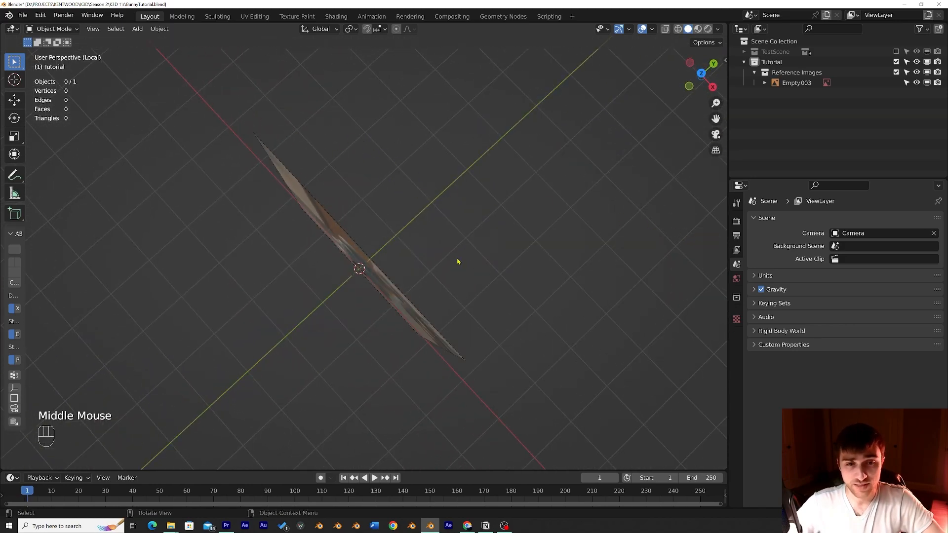
pyautogui.moveTo(469, 284); pyautogui.dragTo(125, 58, button='middle')
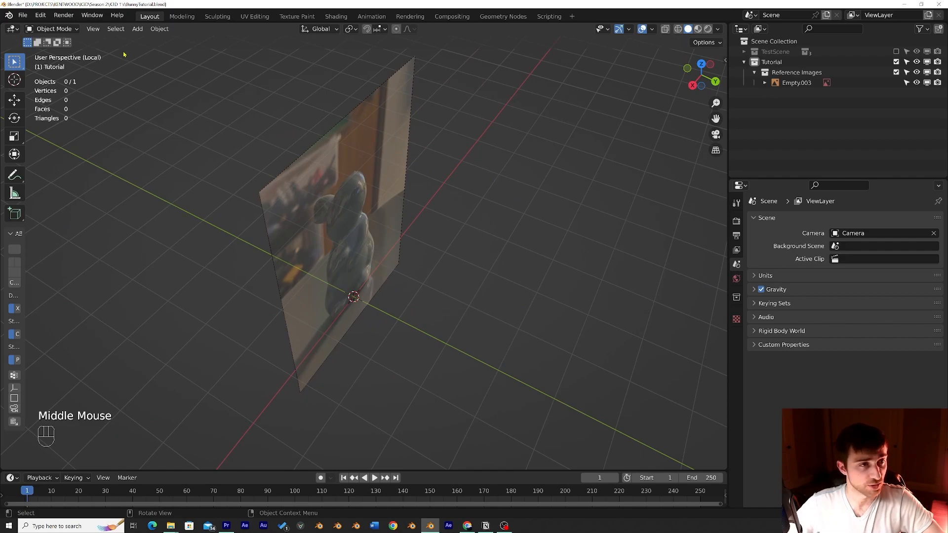
pyautogui.click(93, 29)
pyautogui.moveTo(133, 157)
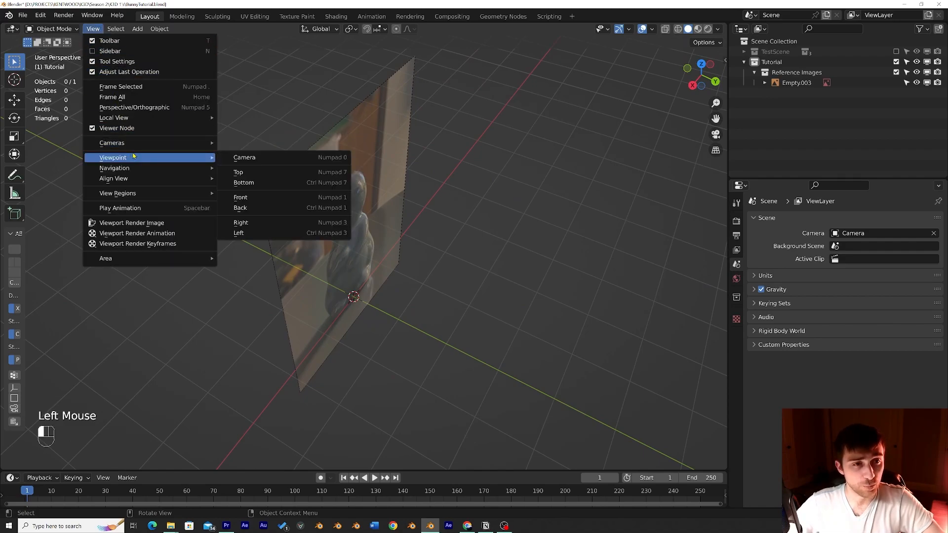
pyautogui.click(254, 222)
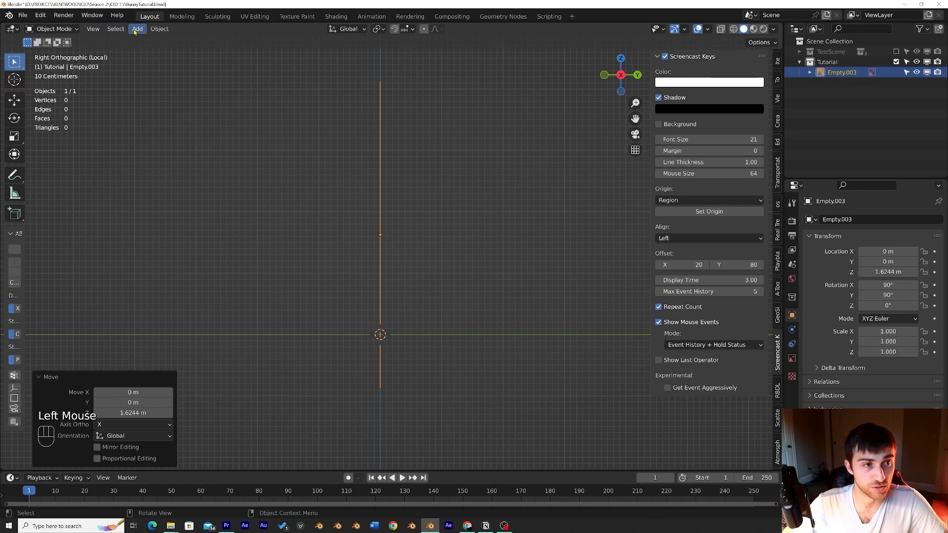
pyautogui.click(138, 29)
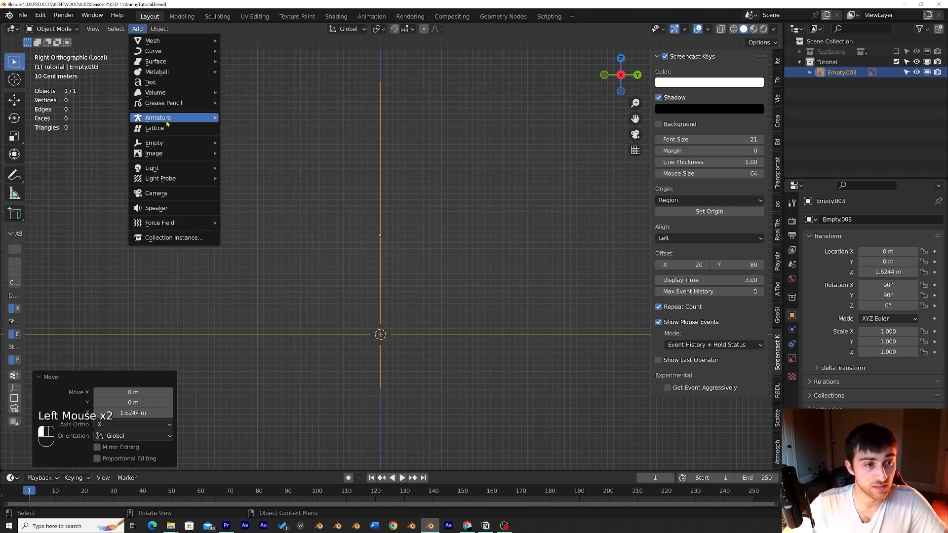
pyautogui.moveTo(187, 153)
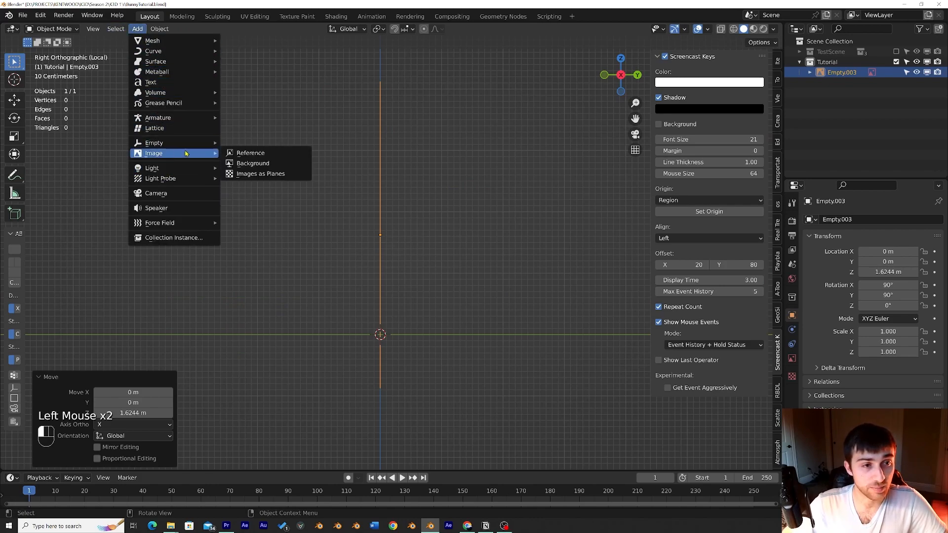
pyautogui.click(253, 154)
pyautogui.click(451, 101)
pyautogui.click(776, 504)
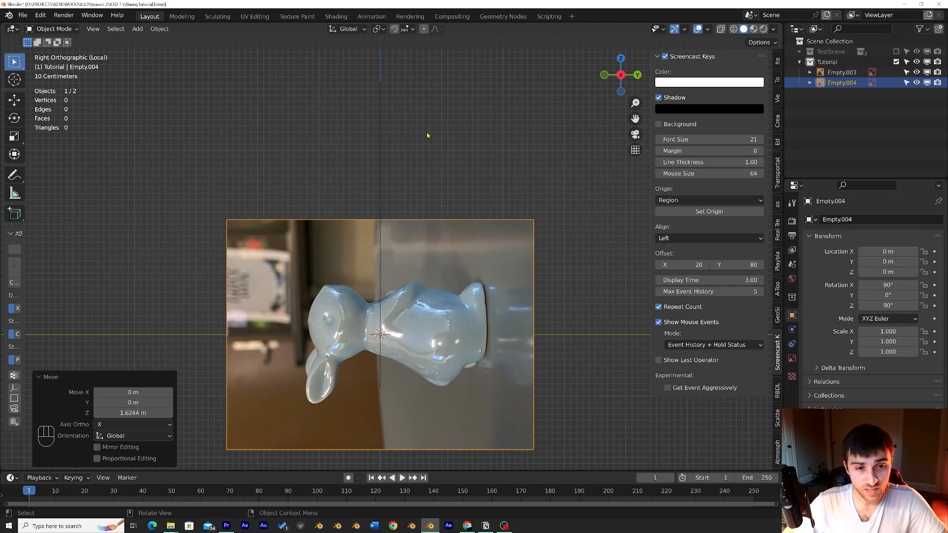
# Rotate the side reference image -90° about the global X axis so the bunny stands upright
pyautogui.press('r')
pyautogui.hotkey('ctrl', 'z')
pyautogui.press('r')
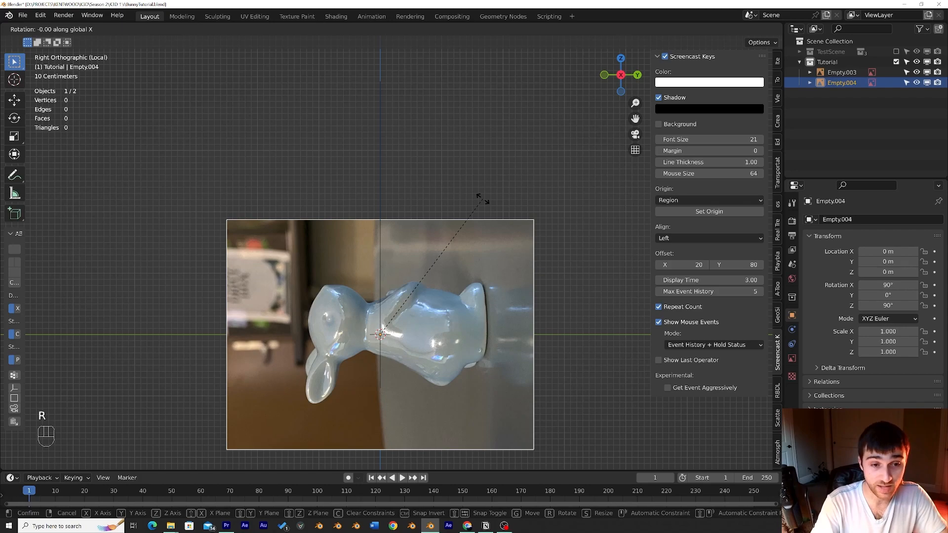
pyautogui.write('-90')
pyautogui.press('Return')
# Move the side reference image up about 1.91 m along Z to bring its bunny onto the ground line
pyautogui.press('g')
pyautogui.press('z')
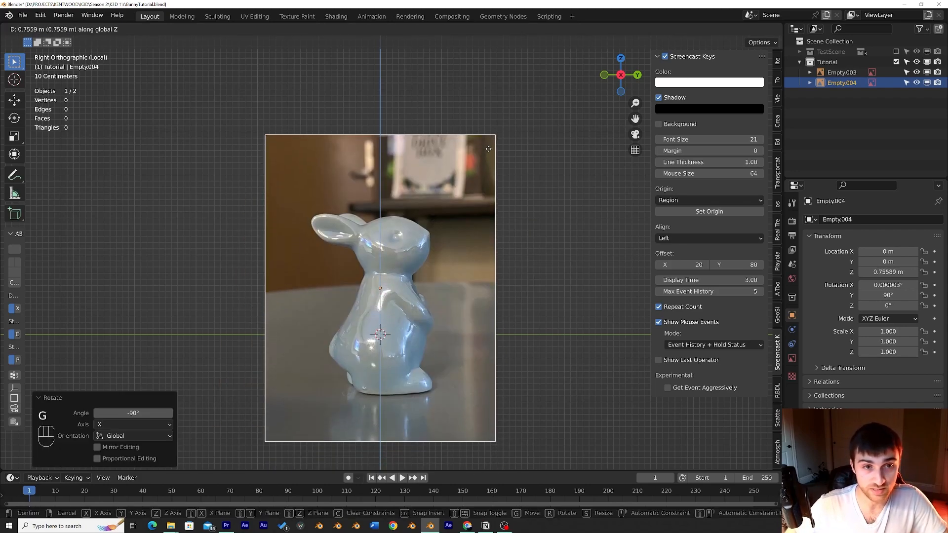
pyautogui.click(486, 81)
pyautogui.moveTo(524, 150); pyautogui.dragTo(446, 156, button='middle')
pyautogui.scroll(2, 446, 156)
pyautogui.moveTo(486, 189); pyautogui.dragTo(521, 180, button='middle')
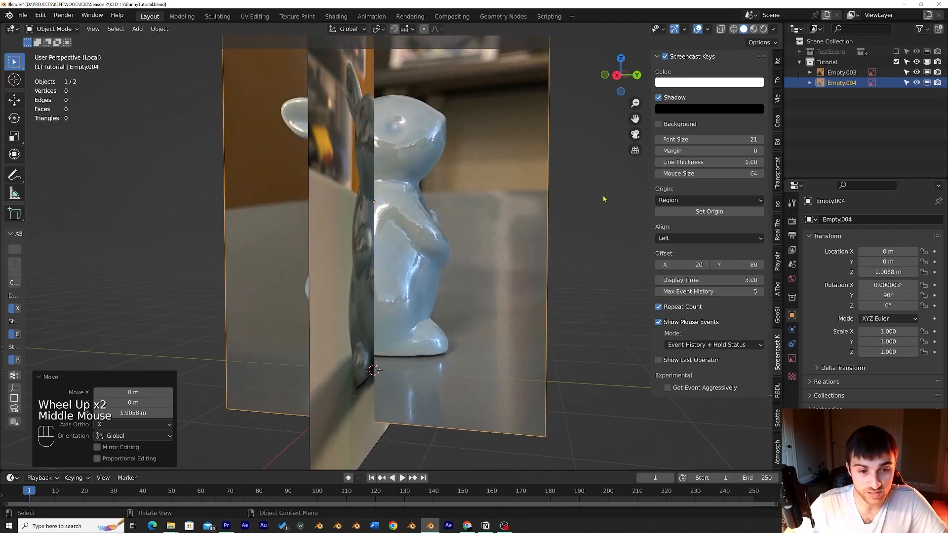
# Scale the side reference image to about 1.075 and lower it to about 1.84 m on Z to match the front bunny
pyautogui.press('s')
pyautogui.click(625, 188)
pyautogui.press('g')
pyautogui.press('z')
pyautogui.click(625, 194)
pyautogui.moveTo(624, 195); pyautogui.dragTo(574, 197, button='middle')
pyautogui.press('s')
pyautogui.click(570, 200)
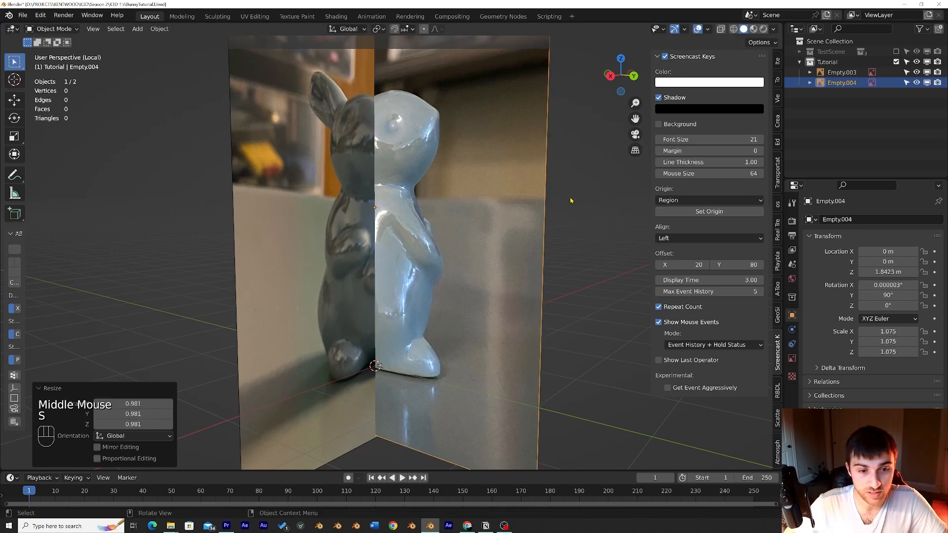
# Fine-tune the side reference image's height along Z against the front image, and hide the viewport sidebar with the front image selected
pyautogui.press('g')
pyautogui.press('z')
pyautogui.moveTo(570, 213); pyautogui.dragTo(572, 271, button='middle')
pyautogui.click(554, 277)
pyautogui.click(334, 260)
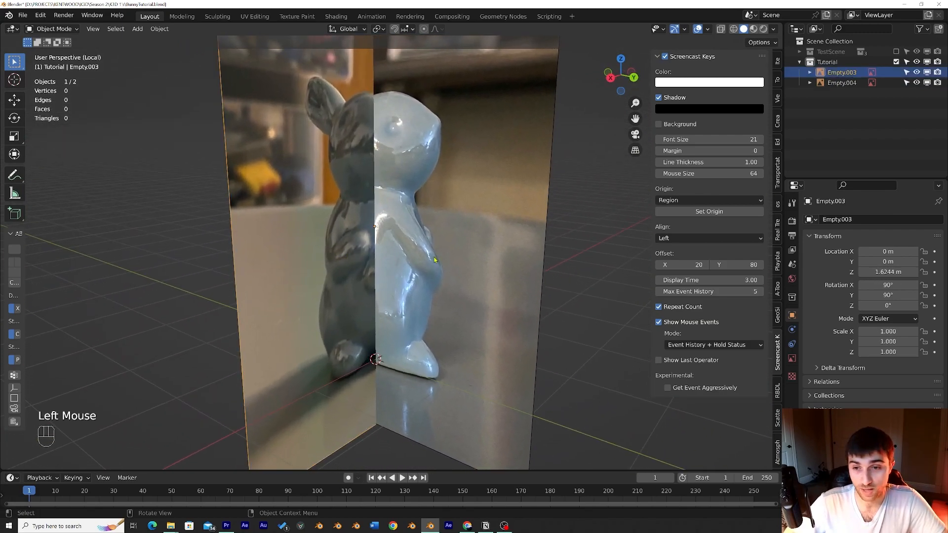
pyautogui.moveTo(651, 118); pyautogui.dragTo(776, 118)
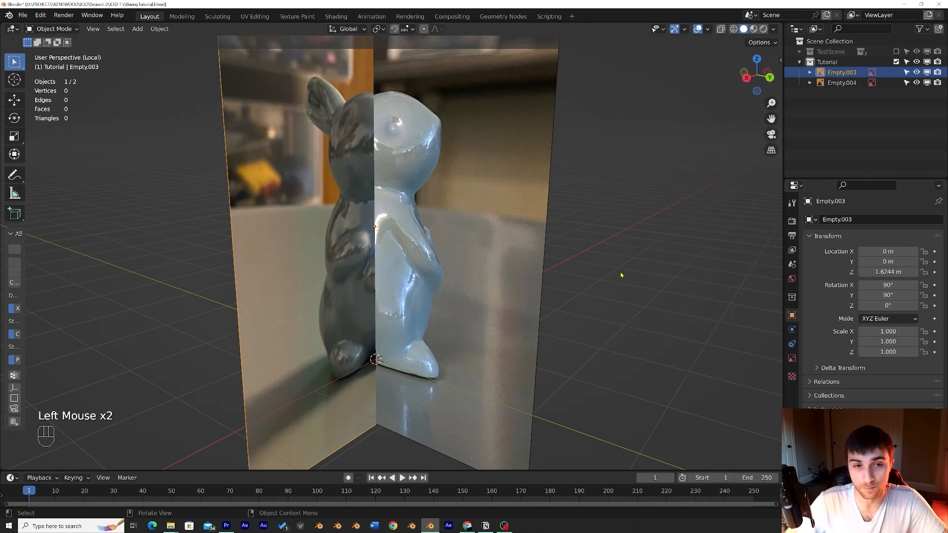
# Set the side reference image's depth to Front and enable its opacity at 0.3
pyautogui.moveTo(625, 278); pyautogui.dragTo(594, 275, button='middle')
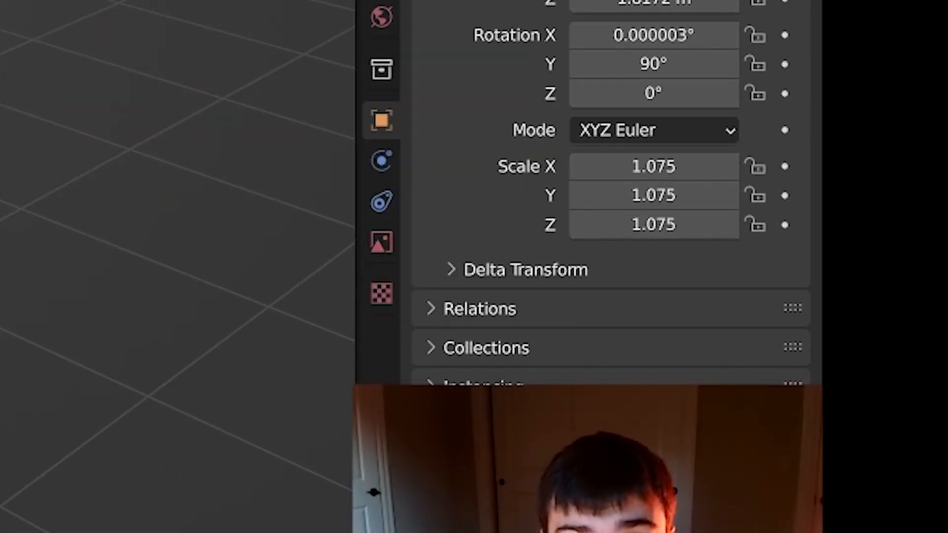
pyautogui.click(388, 245)
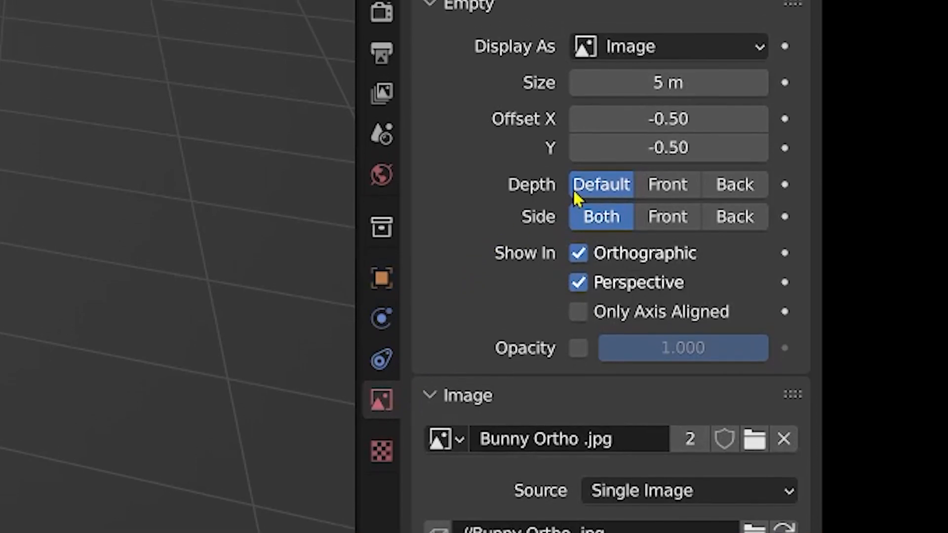
pyautogui.click(668, 265)
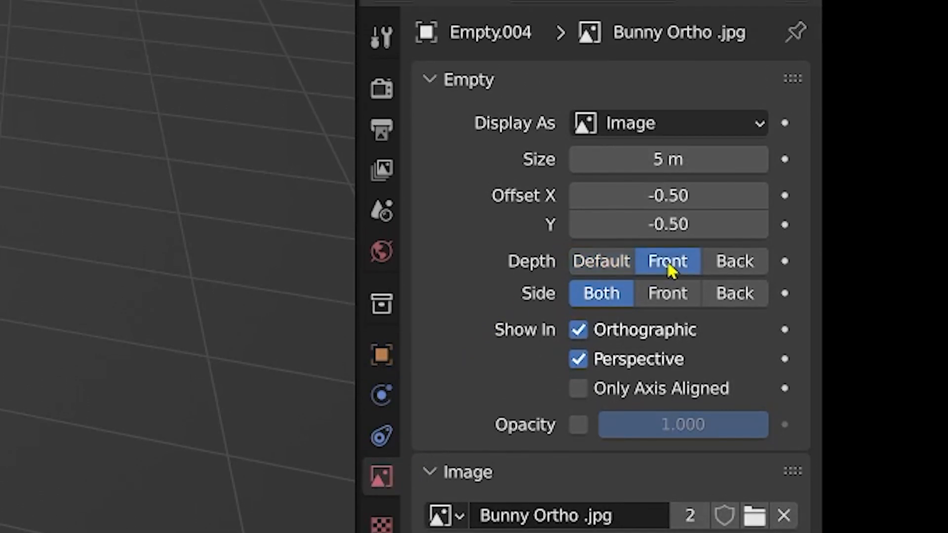
pyautogui.click(581, 426)
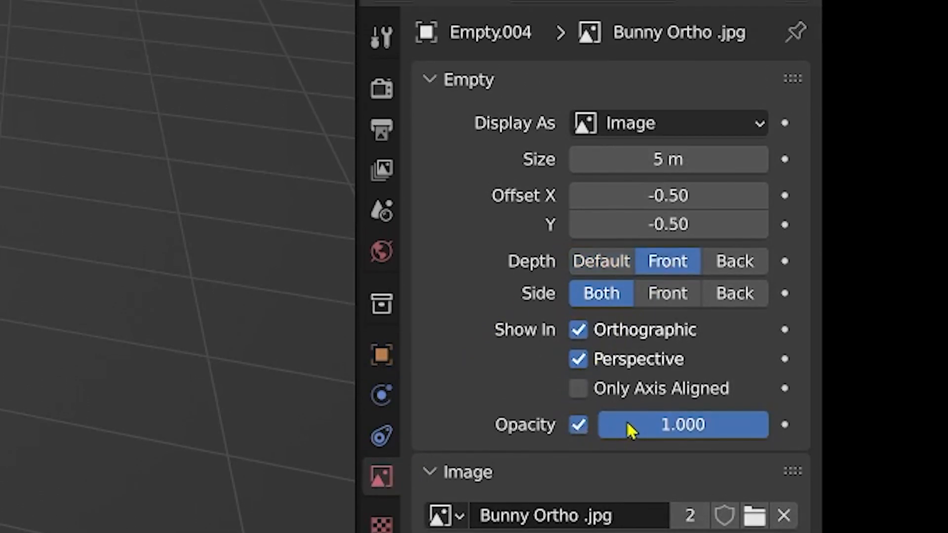
pyautogui.moveTo(766, 425); pyautogui.dragTo(653, 432)
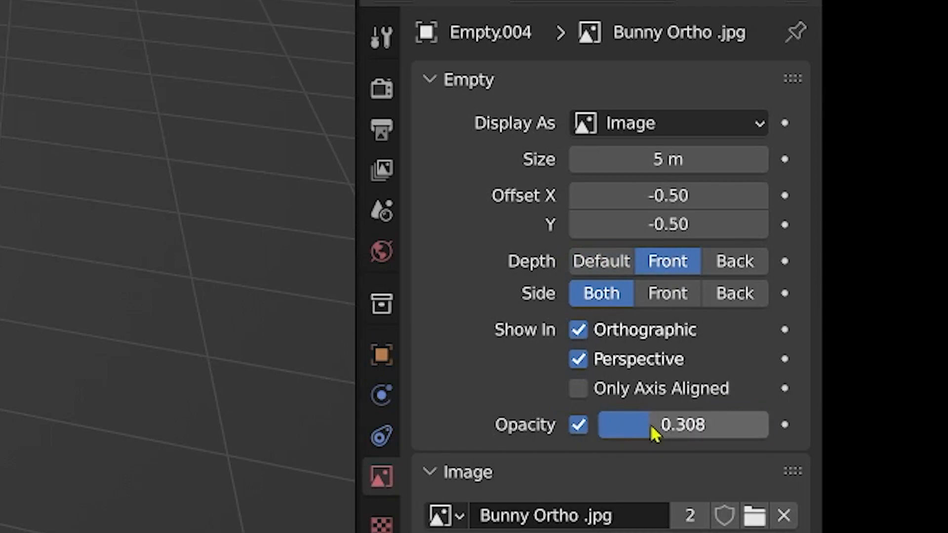
# Give the front reference image the Front depth setting as well and enable its opacity at 0.3
pyautogui.moveTo(508, 328); pyautogui.dragTo(420, 314, button='middle')
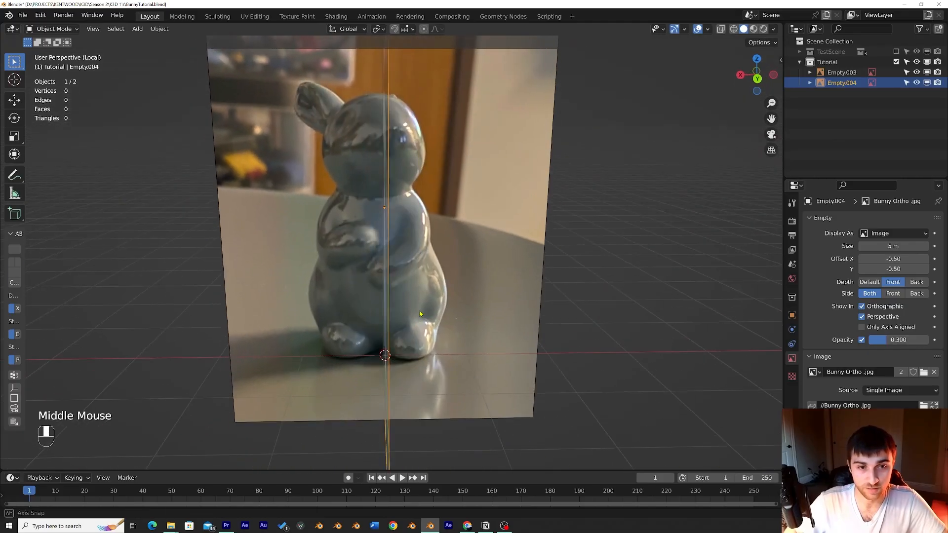
pyautogui.click(420, 314)
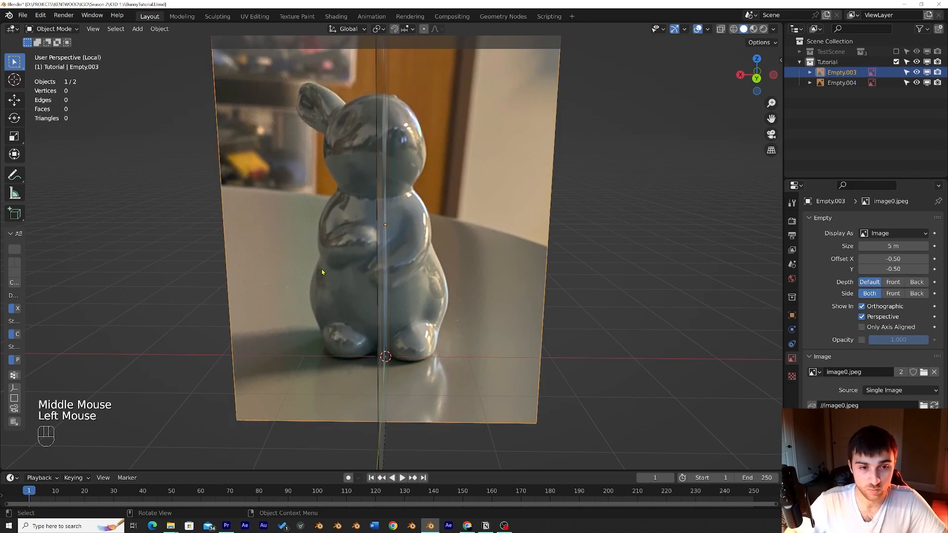
pyautogui.click(896, 283)
pyautogui.click(862, 340)
pyautogui.moveTo(898, 339); pyautogui.dragTo(885, 339)
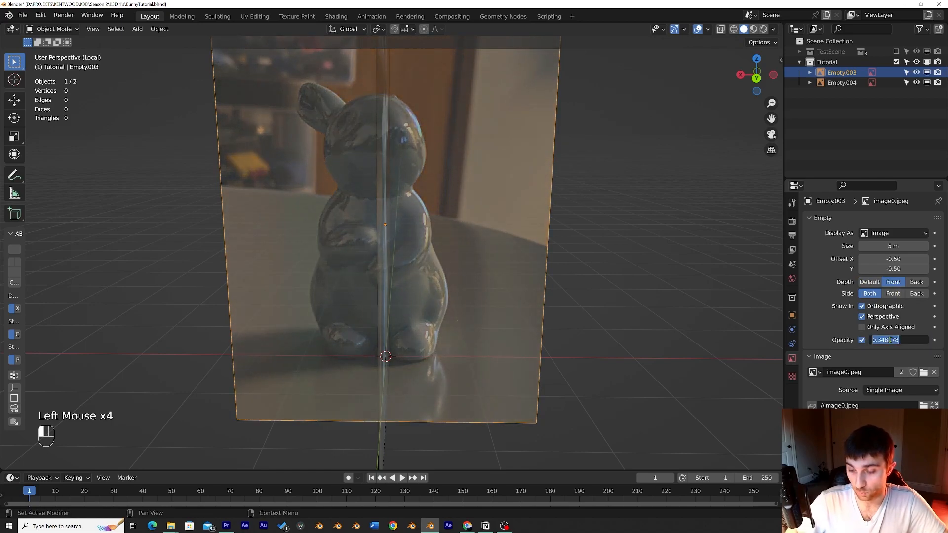
pyautogui.scroll(-2, 691, 148)
# Create a new collection named Reference Images and nest it inside the Tutorial collection
pyautogui.click(829, 63)
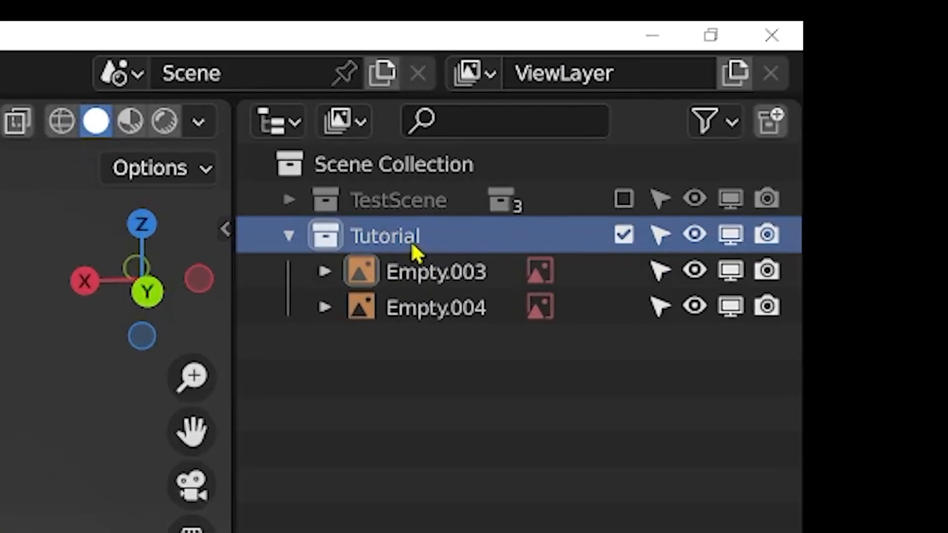
pyautogui.click(488, 356)
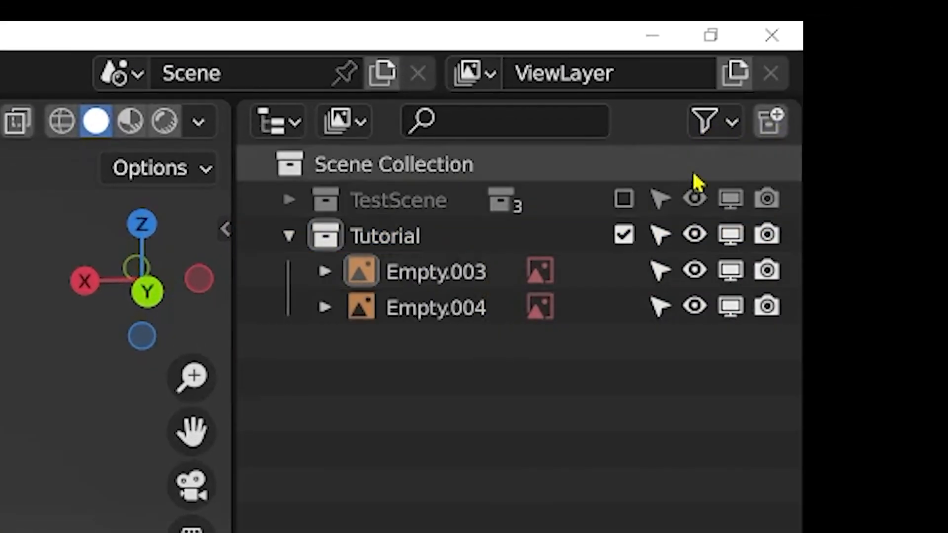
pyautogui.click(780, 126)
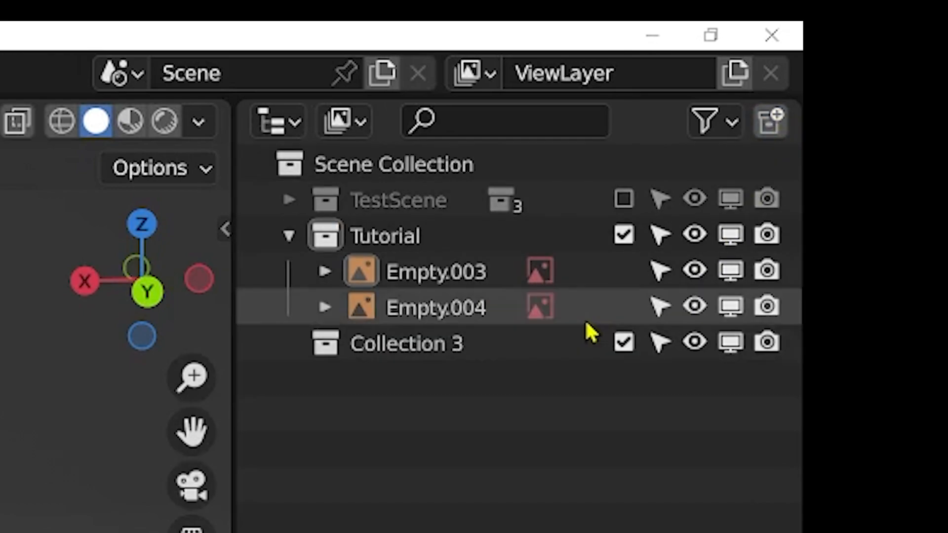
pyautogui.doubleClick(417, 342)
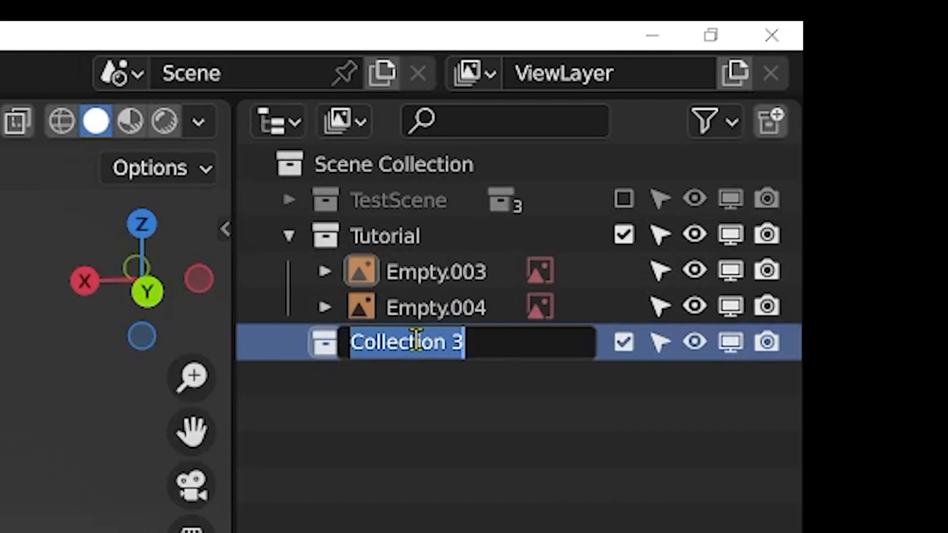
pyautogui.write('Reference Images')
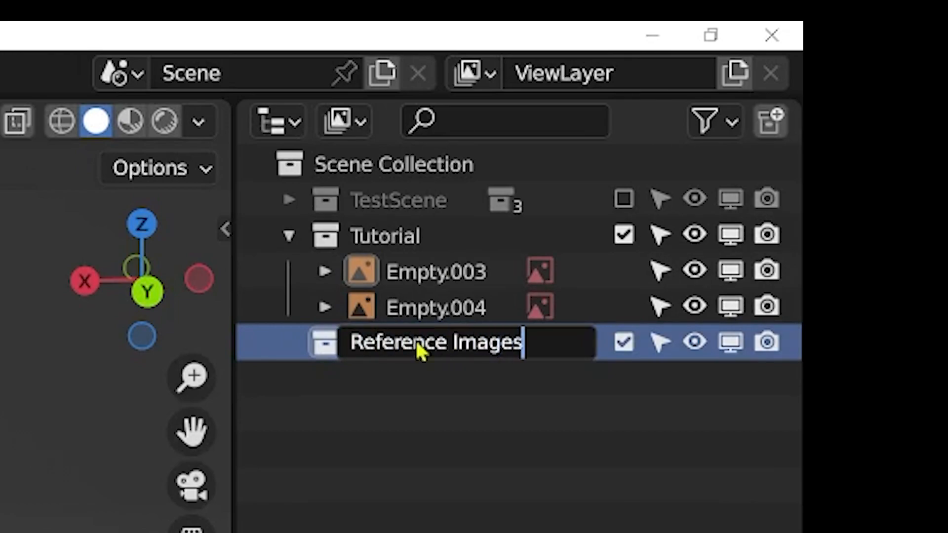
pyautogui.press('Return')
pyautogui.moveTo(383, 351); pyautogui.dragTo(409, 242)
# Move both reference image empties, Empty.003 and Empty.004, into the Reference Images collection
pyautogui.click(417, 309)
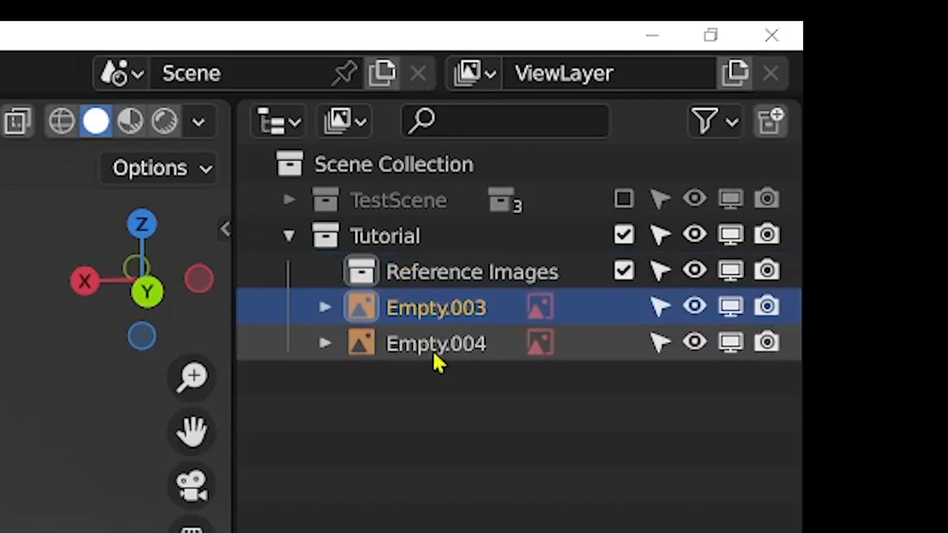
pyautogui.moveTo(410, 340); pyautogui.dragTo(431, 266)
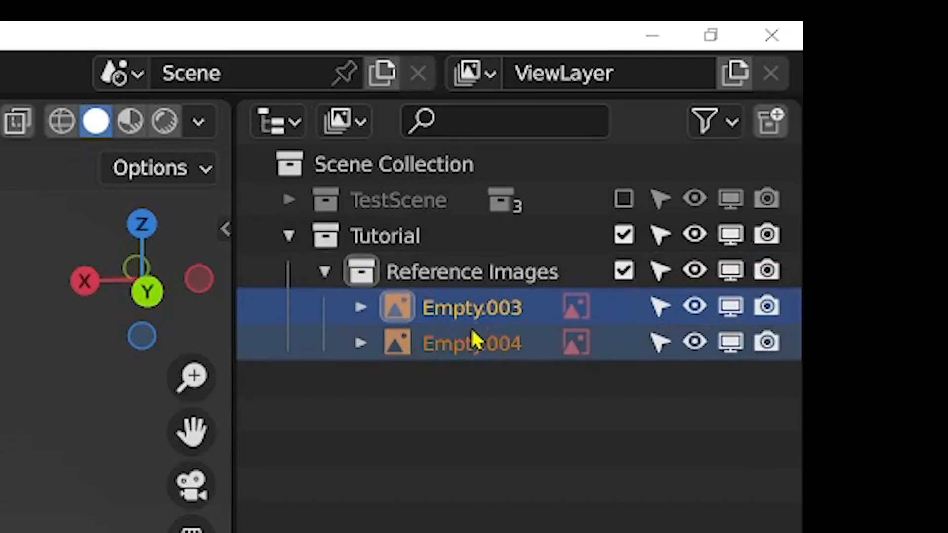
pyautogui.click(399, 469)
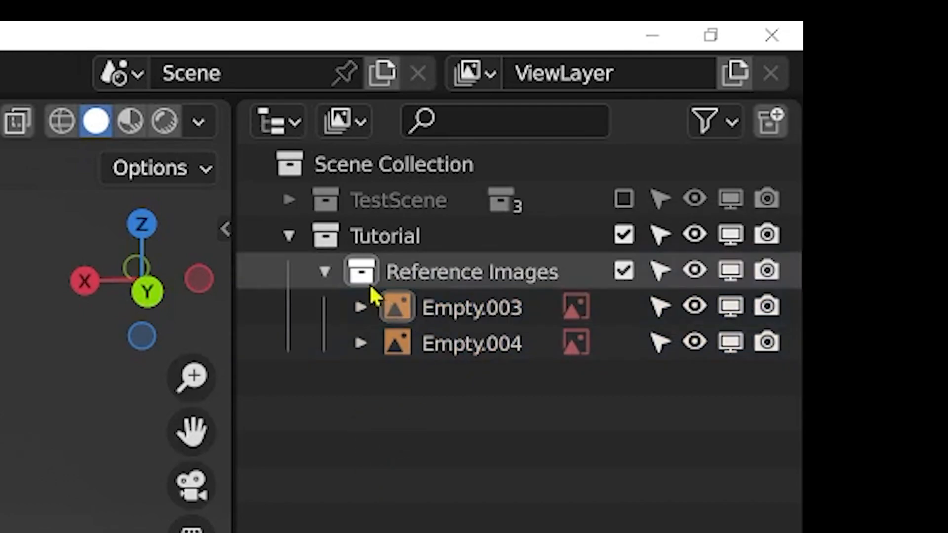
# Collapse the Reference Images collection, make Tutorial the active collection, and widen the outliner
pyautogui.click(326, 273)
pyautogui.click(325, 273)
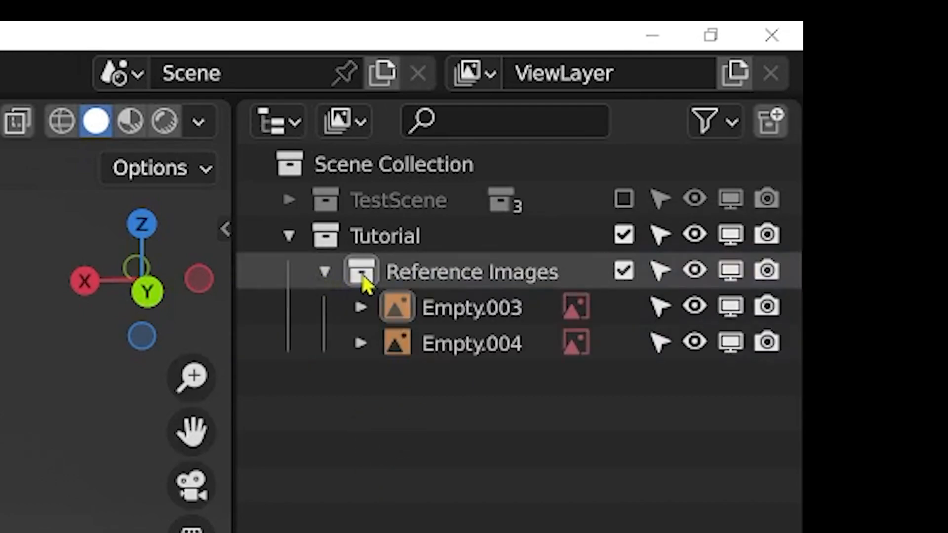
pyautogui.click(325, 272)
pyautogui.click(360, 240)
pyautogui.moveTo(213, 318); pyautogui.dragTo(43, 321)
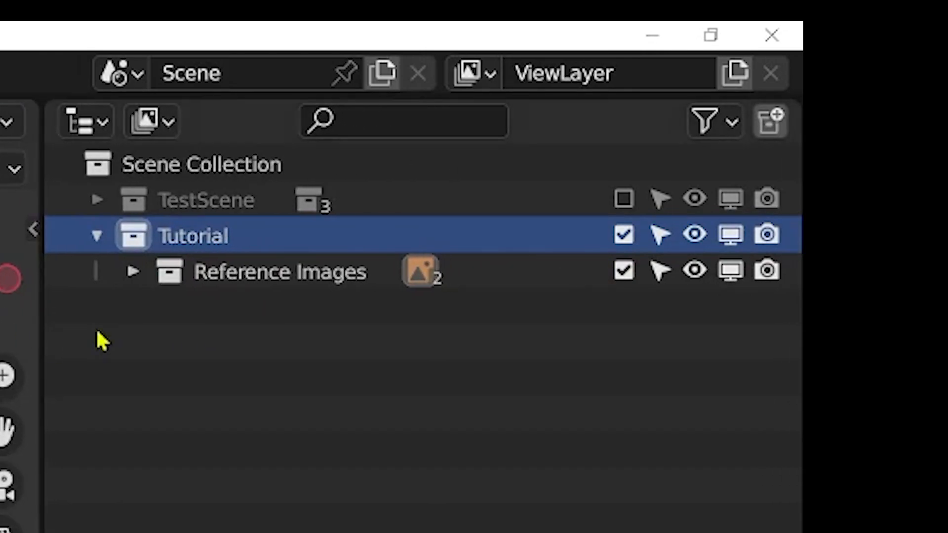
# Exclude the Reference Images collection from the view layer and include it again
pyautogui.click(624, 271)
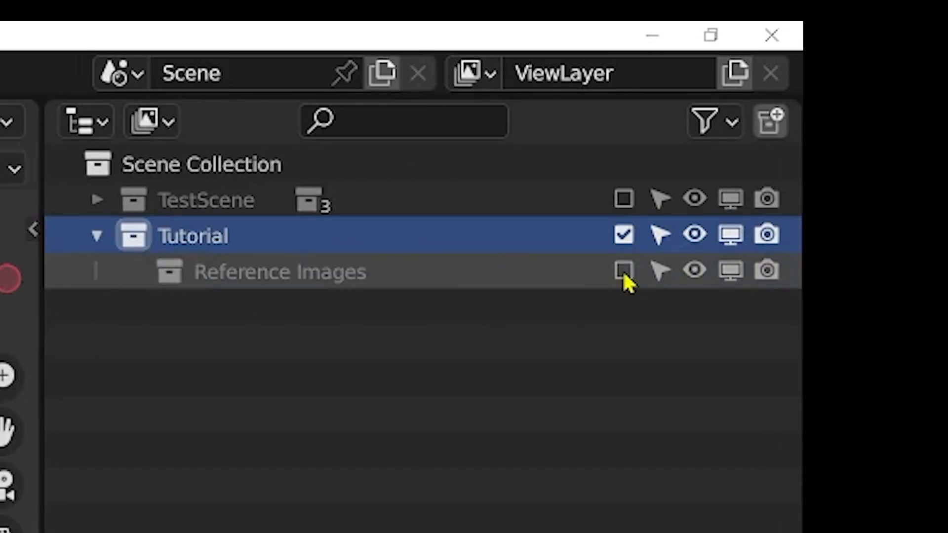
pyautogui.click(624, 272)
pyautogui.click(896, 72)
pyautogui.click(897, 72)
pyautogui.moveTo(577, 165); pyautogui.dragTo(601, 163, button='middle')
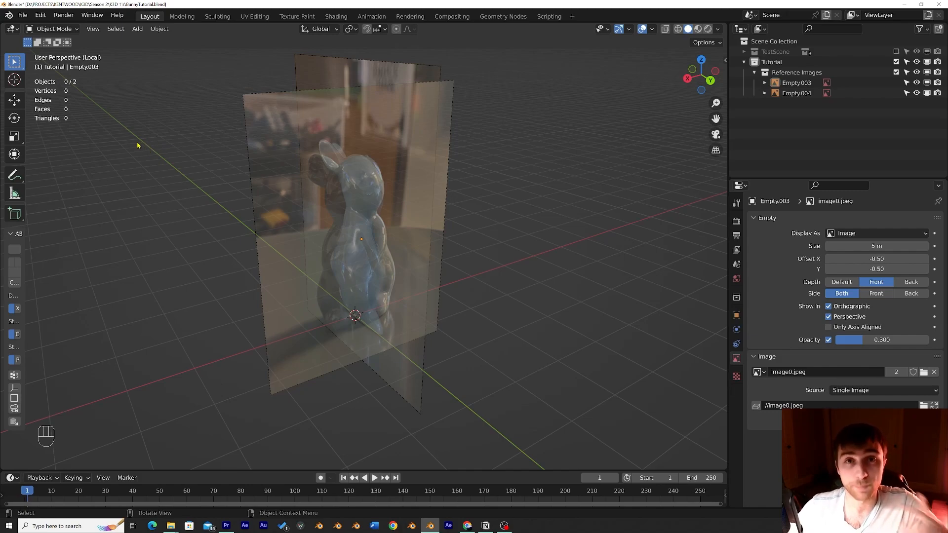
# Find the extra objects add-ons in the preferences and make sure Add Mesh: Extra Objects is enabled
pyautogui.click(42, 17)
pyautogui.click(69, 162)
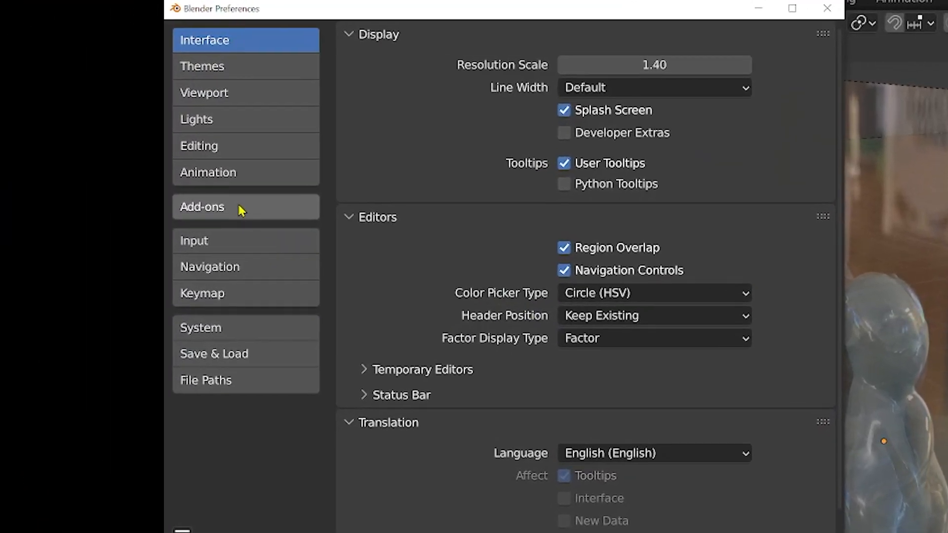
pyautogui.click(62, 132)
pyautogui.click(734, 62)
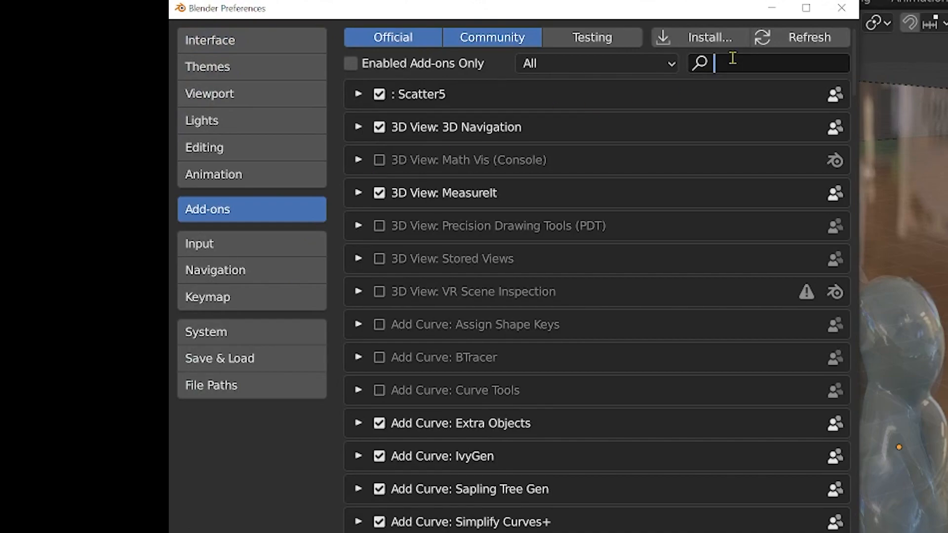
pyautogui.write('extra')
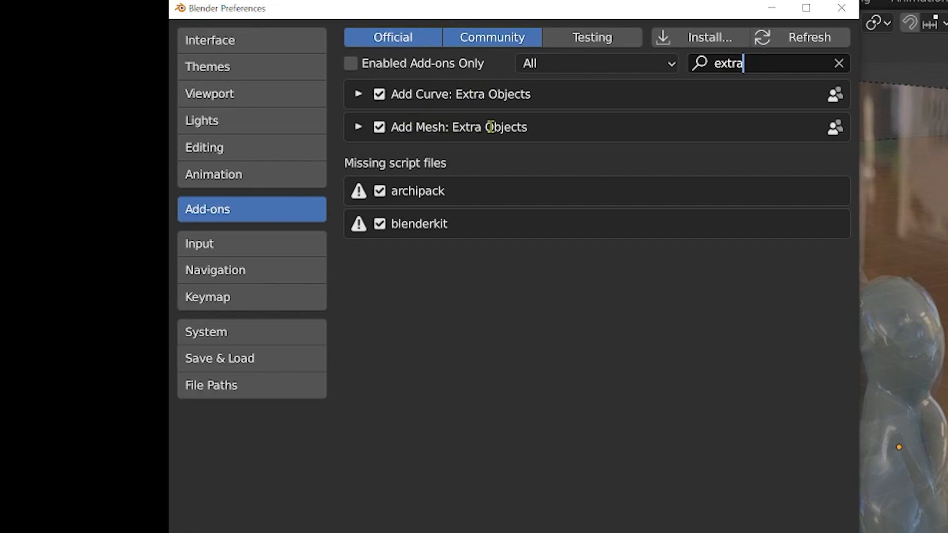
pyautogui.click(381, 128)
pyautogui.click(380, 128)
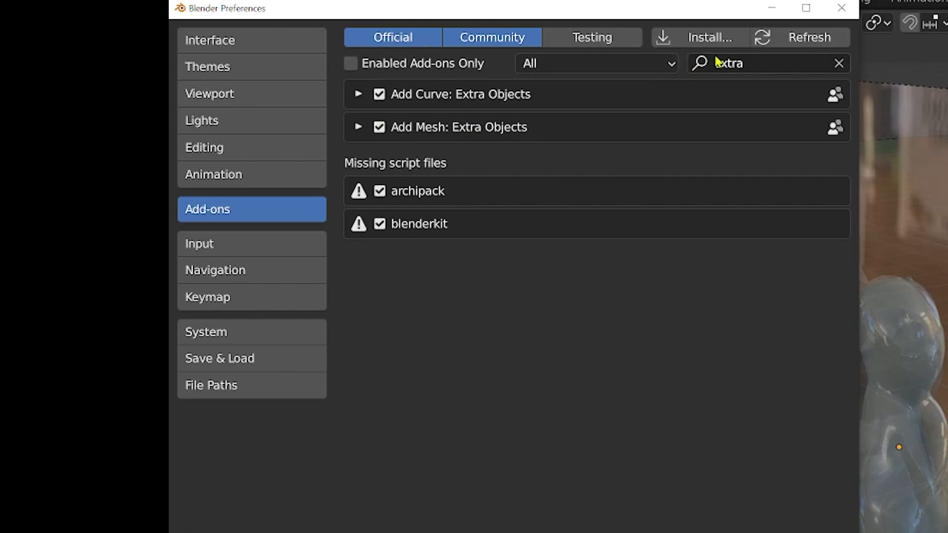
# Search the add-ons list for "loop"
pyautogui.click(773, 58)
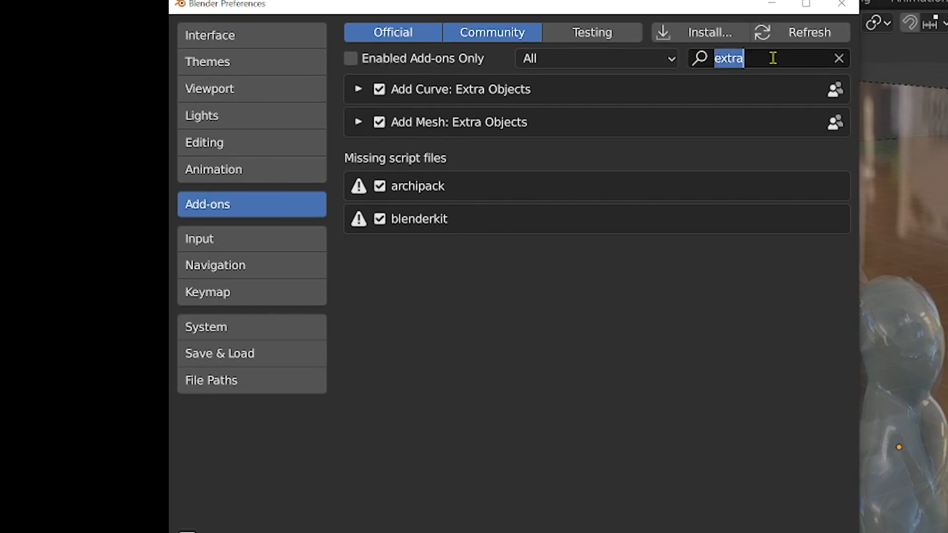
pyautogui.press('BackSpace')
pyautogui.write('loop')
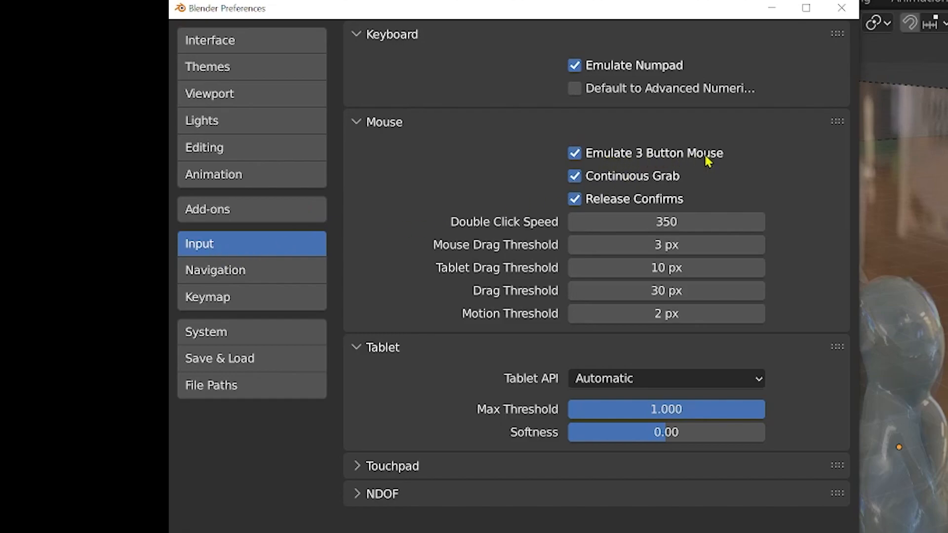
# Turn Emulate 3 Button Mouse off and on again in the input preferences, and close the preferences
pyautogui.click(575, 154)
pyautogui.click(575, 154)
pyautogui.click(841, 8)
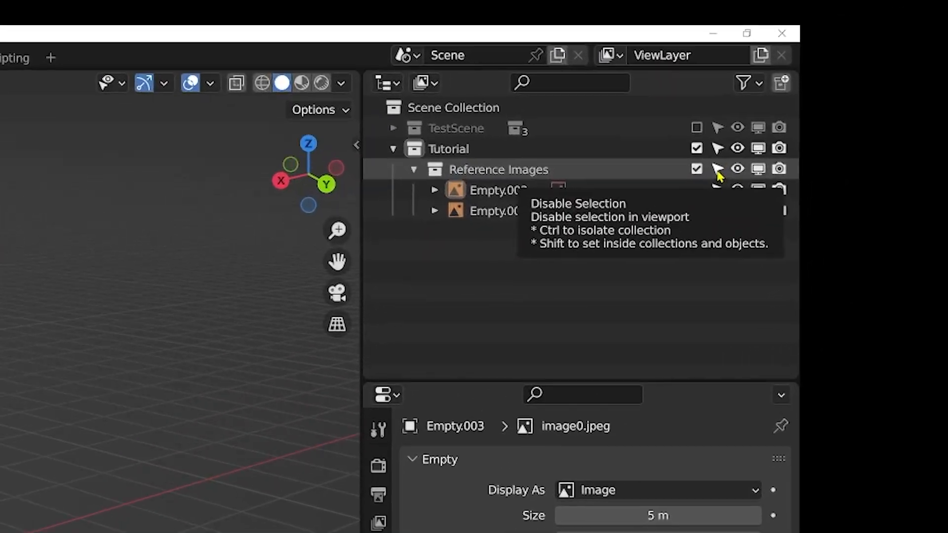
# Disable viewport selection for the Reference Images collection and test that the images cannot be picked
pyautogui.click(907, 73)
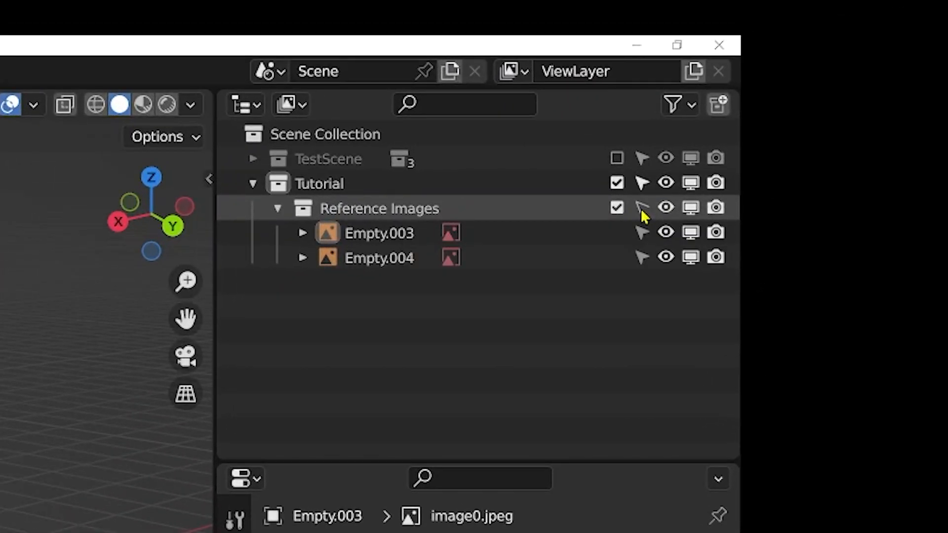
pyautogui.click(390, 200)
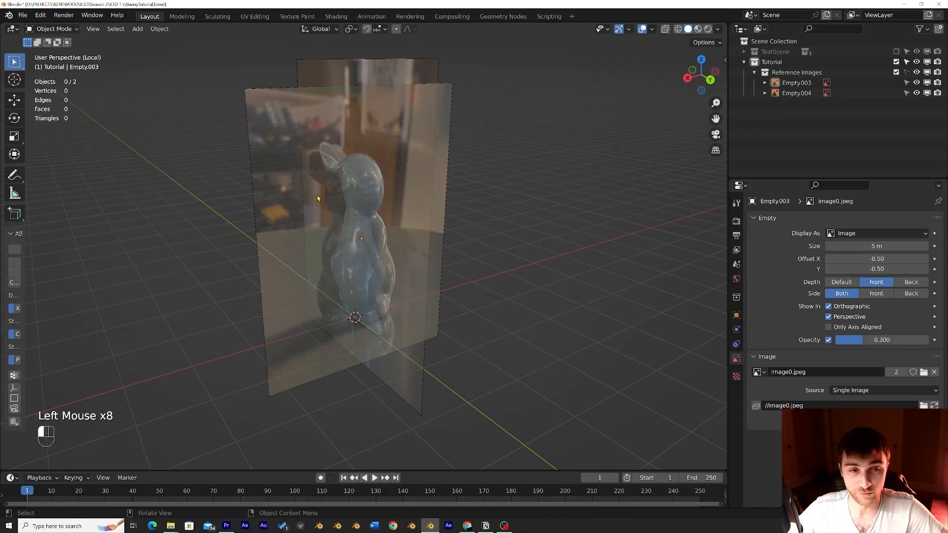
pyautogui.click(318, 198)
# Add a Round Cube mesh at the world origin and set its radius to 1
pyautogui.moveTo(318, 200); pyautogui.dragTo(442, 190, button='middle')
pyautogui.scroll(-1, 441, 190)
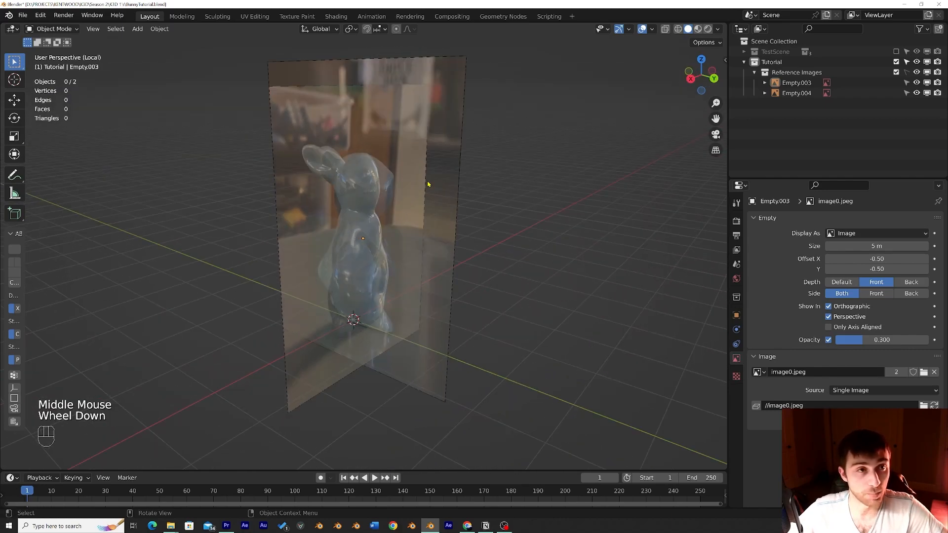
pyautogui.click(138, 29)
pyautogui.moveTo(148, 38)
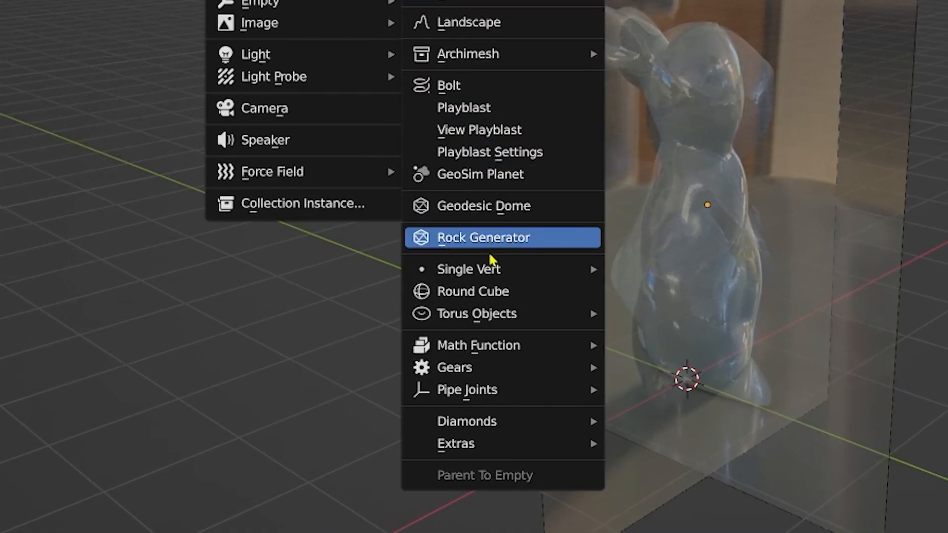
pyautogui.click(484, 299)
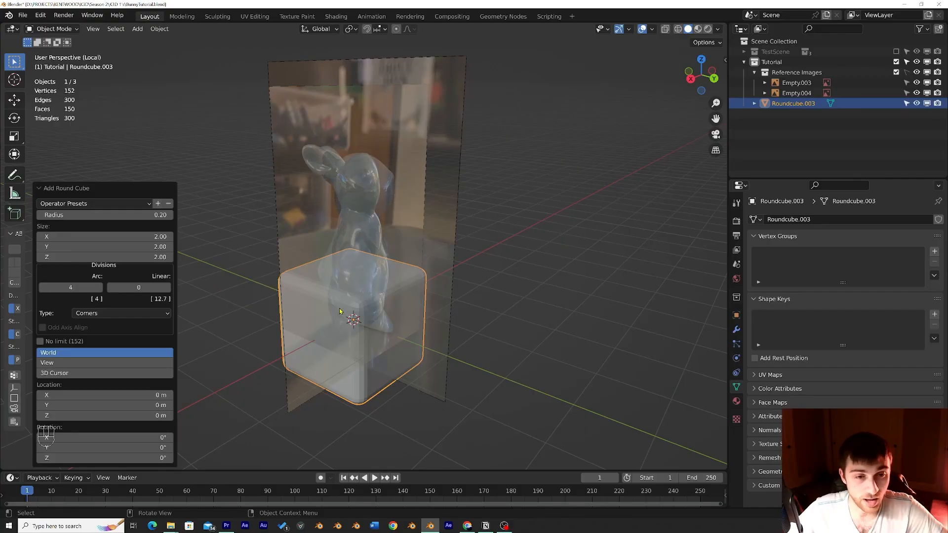
pyautogui.moveTo(339, 311); pyautogui.dragTo(328, 307, button='middle')
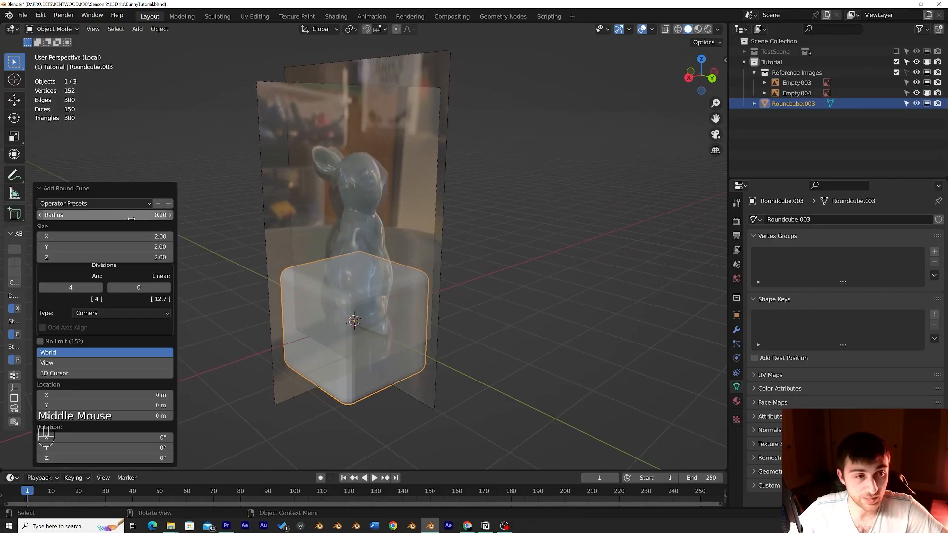
pyautogui.click(103, 215)
pyautogui.write('1')
pyautogui.press('Return')
# Examine the rounded mesh against the reference images from the front and from several angles
pyautogui.moveTo(494, 302); pyautogui.dragTo(567, 321, button='middle')
pyautogui.press('KP_1')
pyautogui.scroll(-3, 508, 296)
pyautogui.press('KP_1')
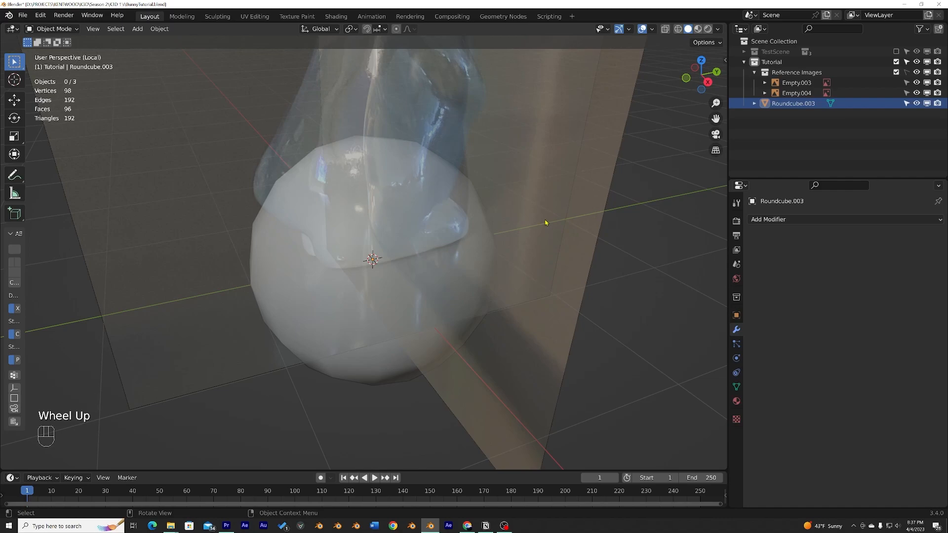
pyautogui.moveTo(545, 223); pyautogui.dragTo(580, 204, button='middle')
pyautogui.scroll(2, 562, 210)
pyautogui.scroll(-1, 520, 199)
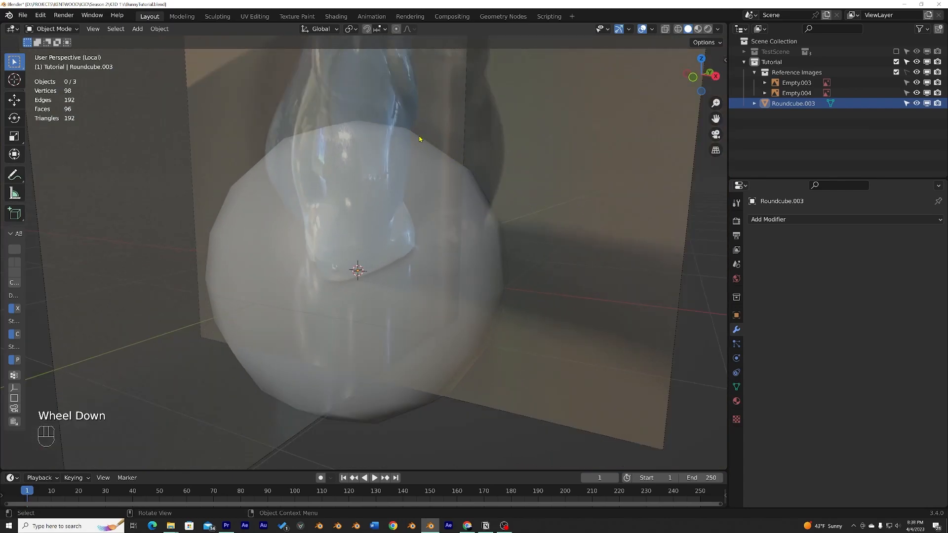
# Add a Subdivision Surface modifier to the round cube and set its viewport level to 2
pyautogui.moveTo(463, 175); pyautogui.dragTo(445, 178, button='middle')
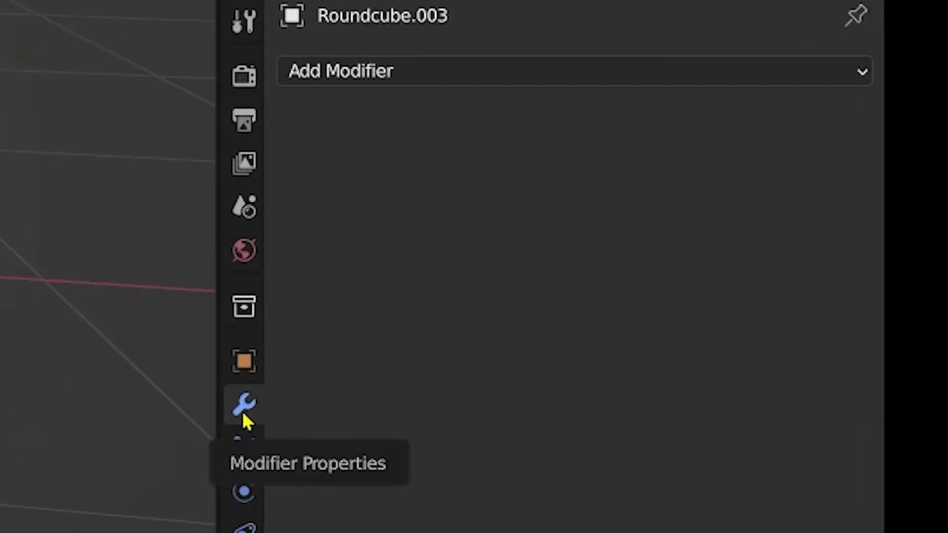
pyautogui.click(366, 76)
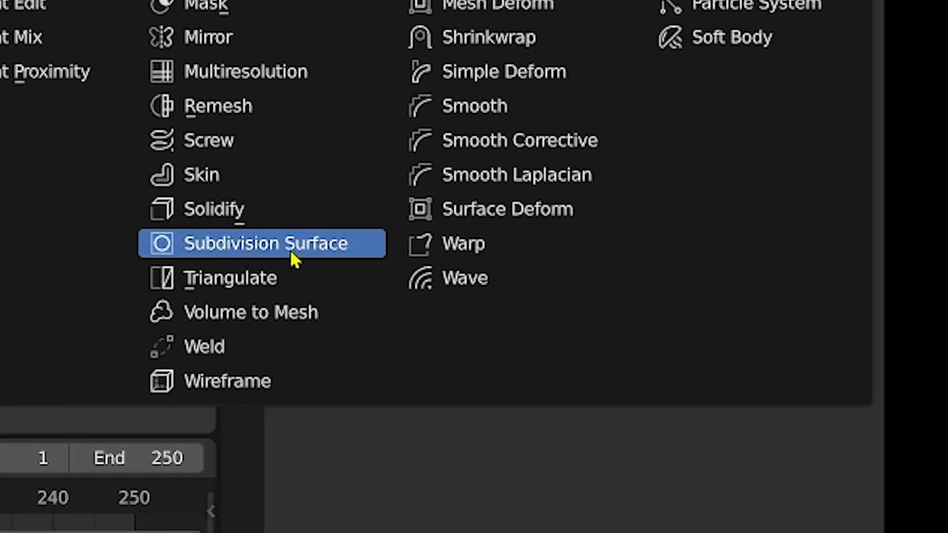
pyautogui.click(292, 259)
pyautogui.moveTo(489, 307); pyautogui.dragTo(507, 321, button='middle')
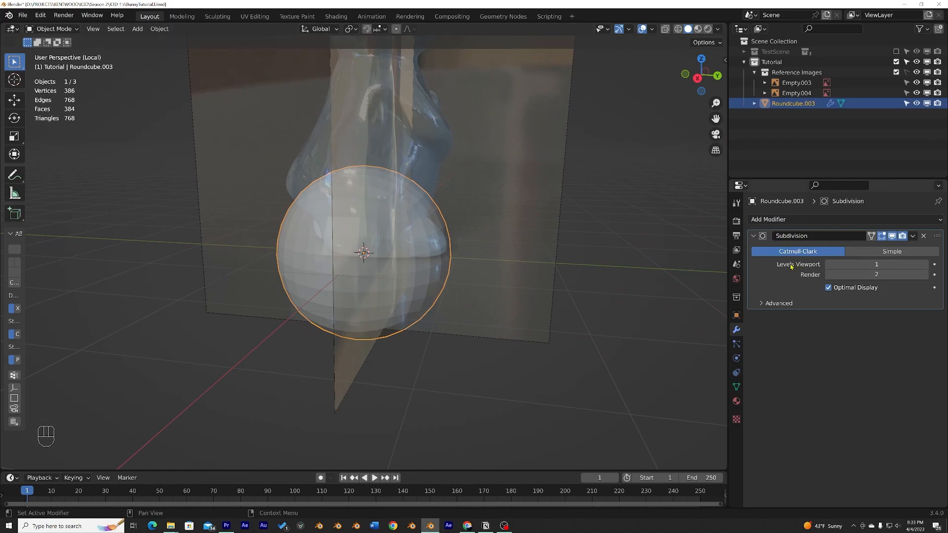
pyautogui.click(854, 264)
pyautogui.write('2')
pyautogui.press('Return')
pyautogui.scroll(3, 508, 300)
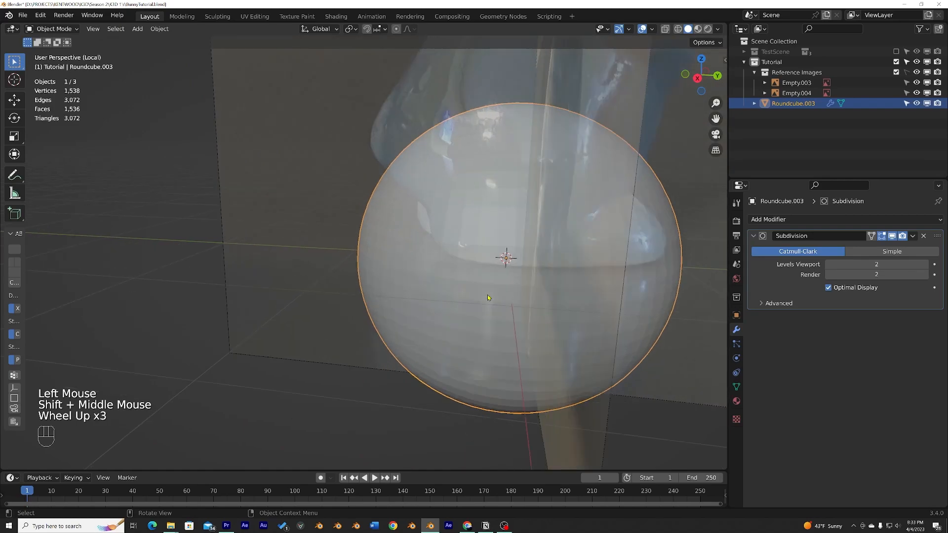
# Apply Shade Smooth to the subdivided round cube
pyautogui.rightClick(475, 267)
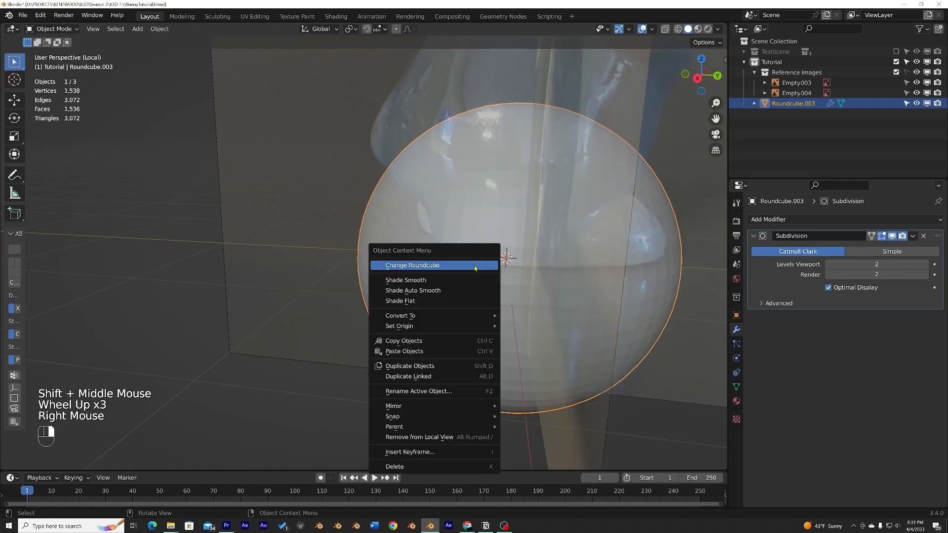
pyautogui.click(432, 281)
pyautogui.keyDown('shift'); pyautogui.moveTo(503, 269); pyautogui.dragTo(458, 266, button='middle'); pyautogui.keyUp('shift')
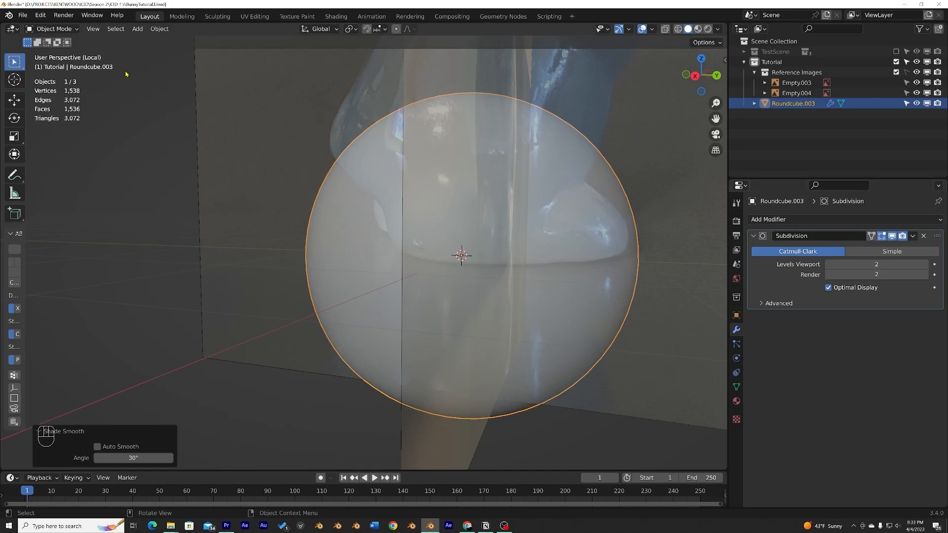
# Enter Edit Mode on the round cube and examine its low-poly control mesh from several angles
pyautogui.click(51, 28)
pyautogui.click(49, 39)
pyautogui.scroll(-2, 366, 186)
pyautogui.middleClick(366, 186)
pyautogui.moveTo(366, 186); pyautogui.dragTo(413, 189, button='middle')
pyautogui.scroll(3, 413, 189)
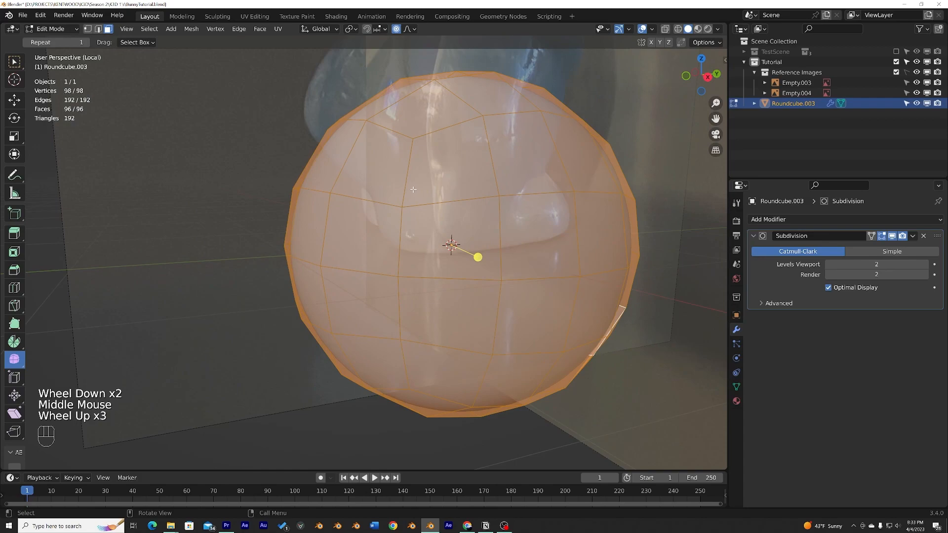
pyautogui.middleClick(413, 189)
pyautogui.scroll(-2, 414, 189)
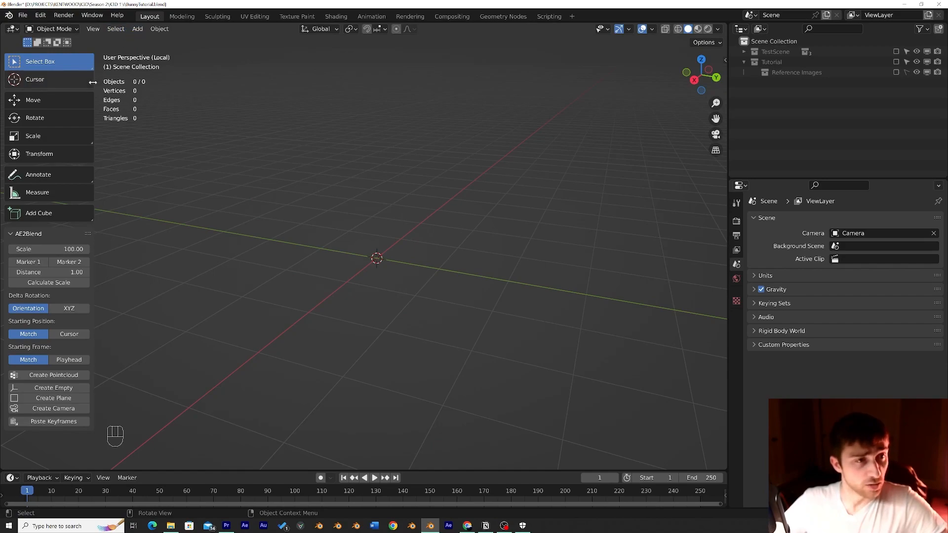
# Add a demonstration cube at the world origin of the emptied view and enter Edit Mode on it
pyautogui.moveTo(93, 83); pyautogui.dragTo(60, 82)
pyautogui.click(137, 29)
pyautogui.moveTo(146, 43)
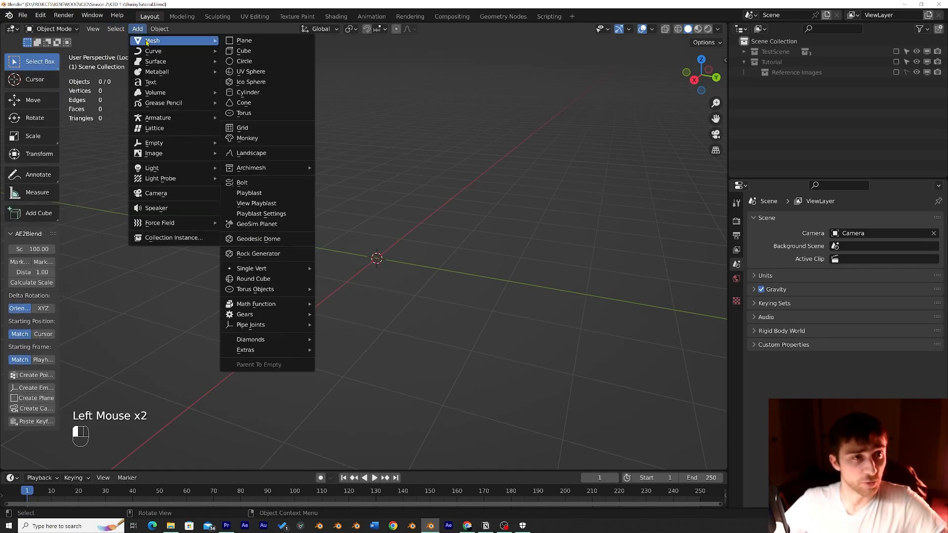
pyautogui.click(239, 51)
pyautogui.scroll(2, 365, 191)
pyautogui.moveTo(366, 193); pyautogui.dragTo(425, 237, button='middle')
pyautogui.click(52, 28)
pyautogui.click(55, 52)
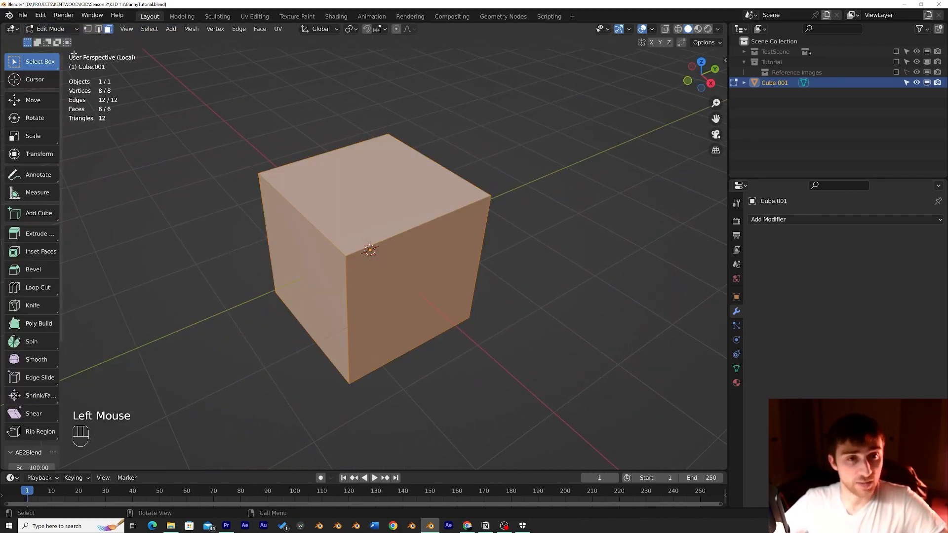
# Examine the plain cube's faces by selecting them one at a time from several viewing angles
pyautogui.click(346, 158)
pyautogui.click(377, 262)
pyautogui.click(372, 237)
pyautogui.click(369, 211)
pyautogui.moveTo(369, 212); pyautogui.dragTo(423, 235, button='middle')
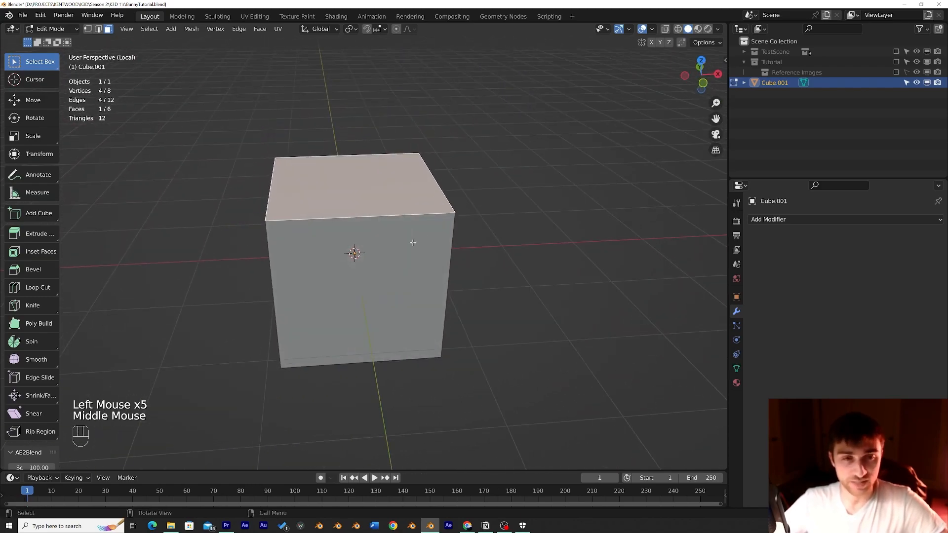
pyautogui.click(367, 183)
pyautogui.click(367, 184)
pyautogui.moveTo(367, 183); pyautogui.dragTo(444, 186, button='middle')
pyautogui.click(369, 255)
pyautogui.click(417, 210)
pyautogui.click(441, 225)
pyautogui.click(436, 227)
pyautogui.moveTo(435, 227); pyautogui.dragTo(295, 237, button='middle')
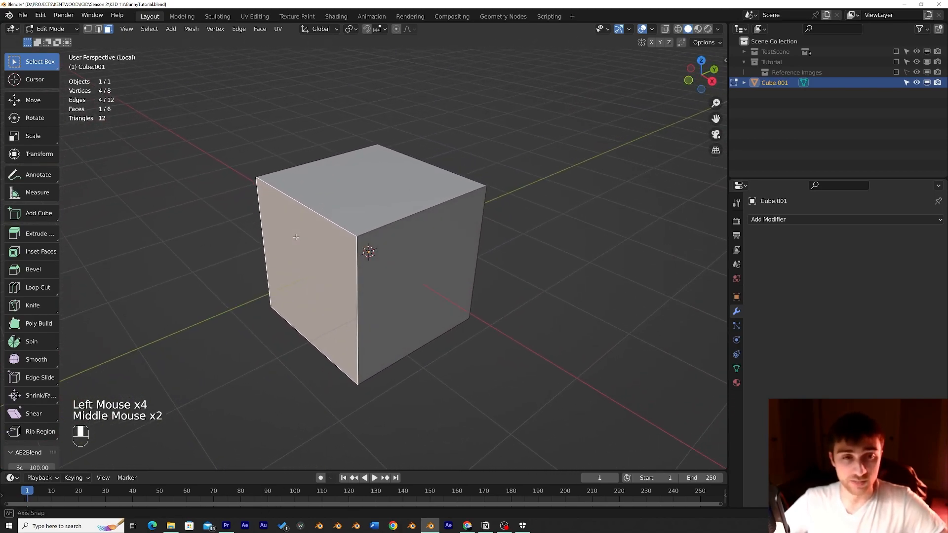
pyautogui.click(378, 236)
pyautogui.click(350, 224)
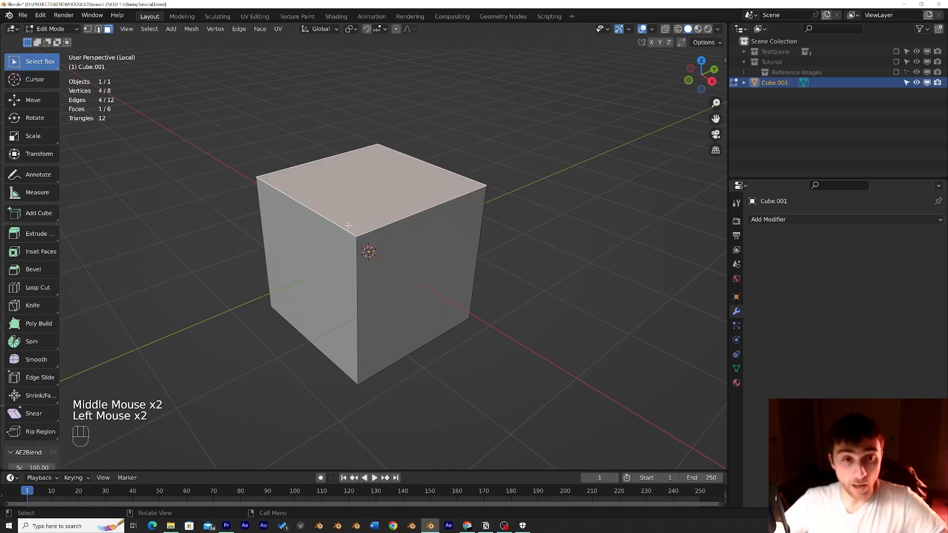
pyautogui.click(333, 245)
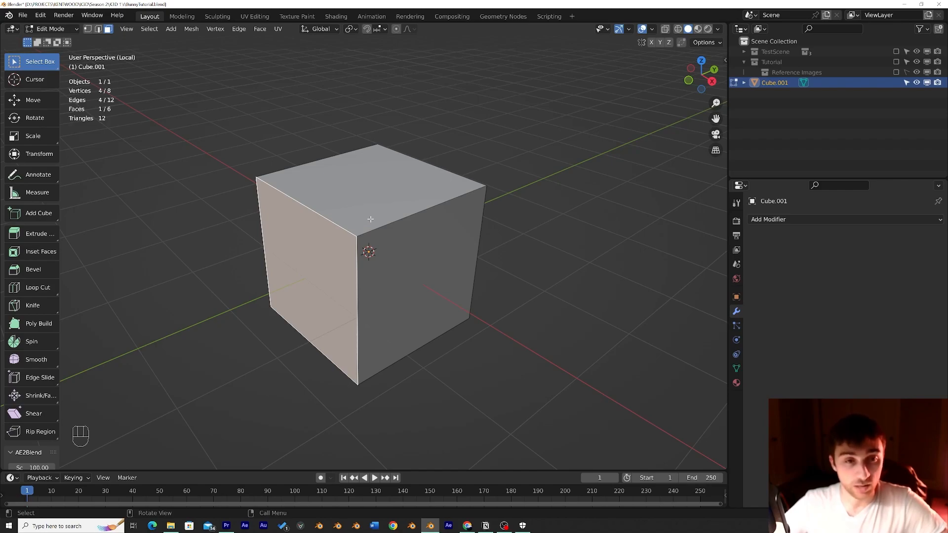
# Subdivide all faces of the cube with one cut and select some of the resulting faces individually
pyautogui.press('a')
pyautogui.moveTo(374, 224); pyautogui.dragTo(342, 225, button='middle')
pyautogui.rightClick(342, 225)
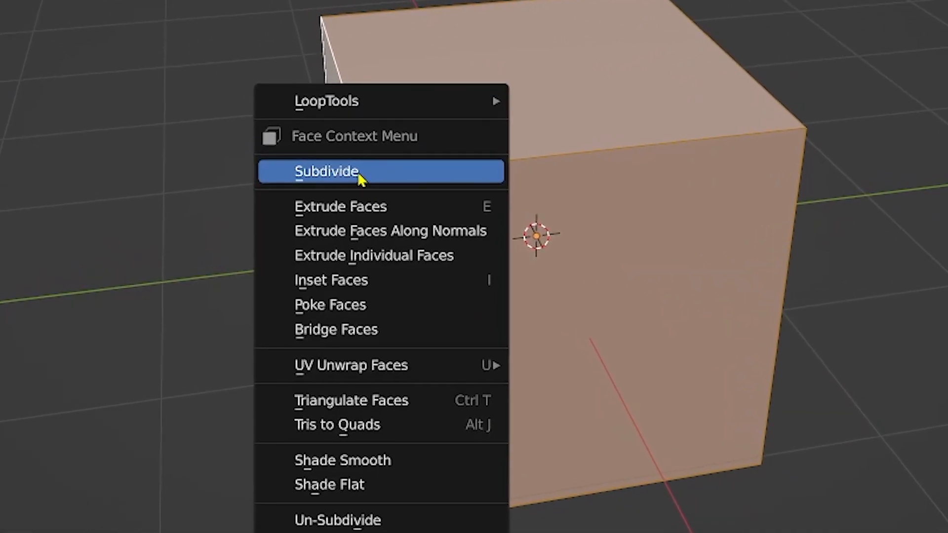
pyautogui.click(292, 228)
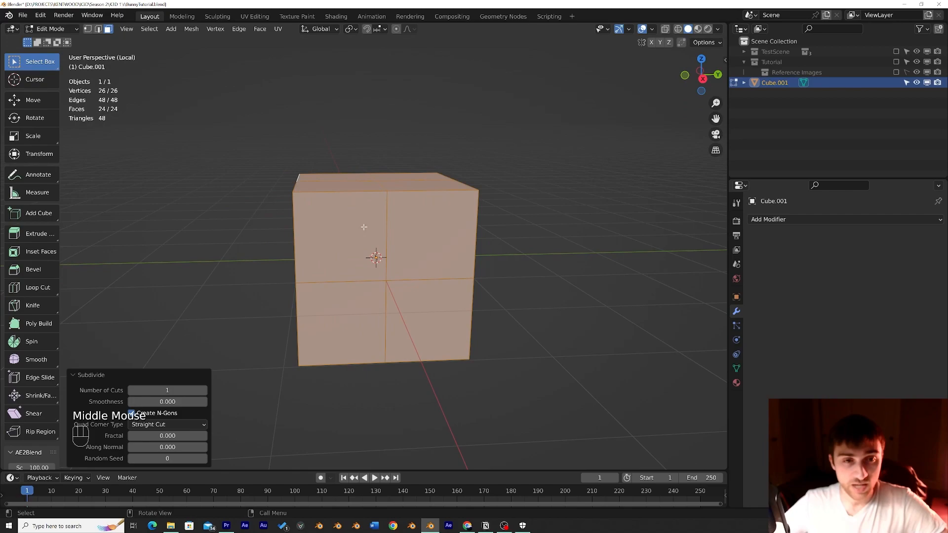
pyautogui.click(469, 243)
pyautogui.click(572, 358)
pyautogui.click(412, 365)
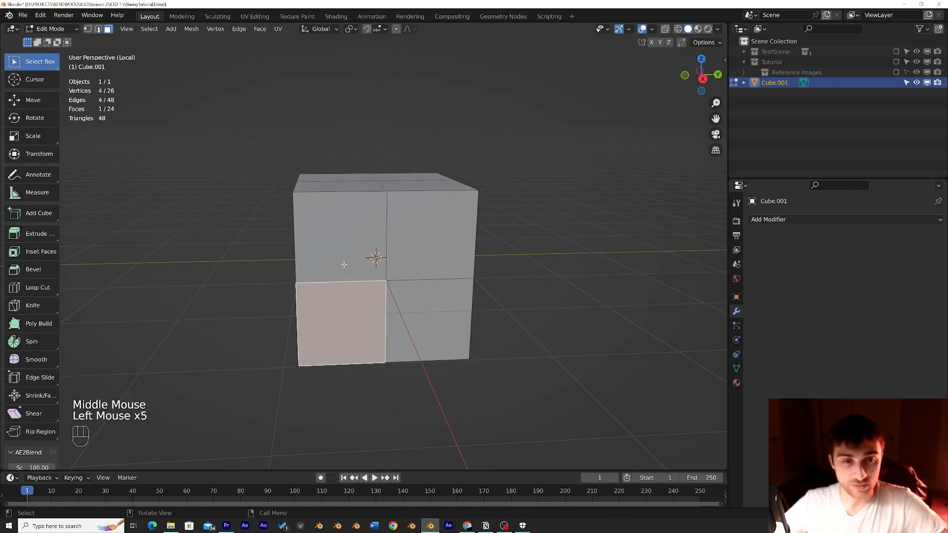
pyautogui.click(346, 263)
# Subdivide all of the cube's faces again and raise the number of cuts to form a dense grid
pyautogui.press('a')
pyautogui.rightClick(352, 259)
pyautogui.click(350, 259)
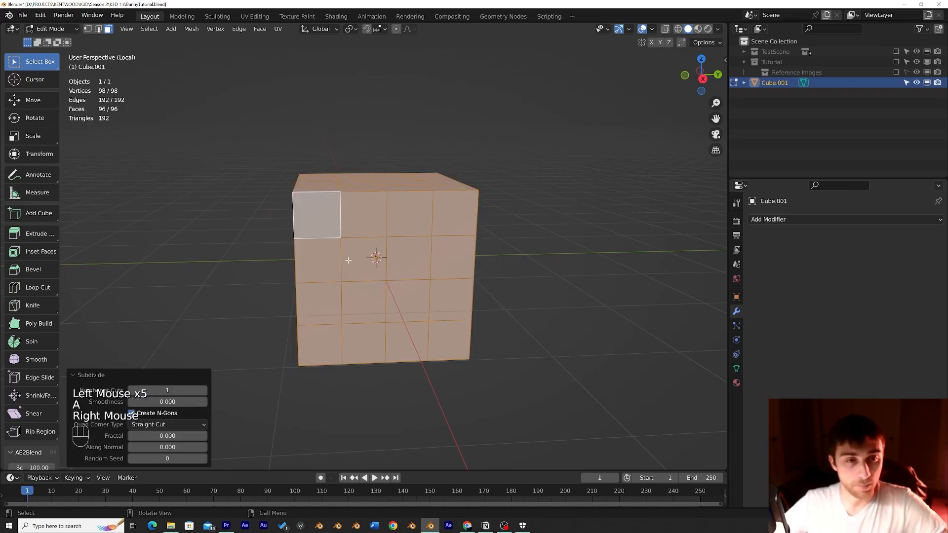
pyautogui.moveTo(163, 391); pyautogui.dragTo(202, 391)
pyautogui.click(246, 298)
pyautogui.moveTo(280, 262); pyautogui.dragTo(322, 275, button='middle')
pyautogui.scroll(3, 325, 291)
pyautogui.click(387, 231)
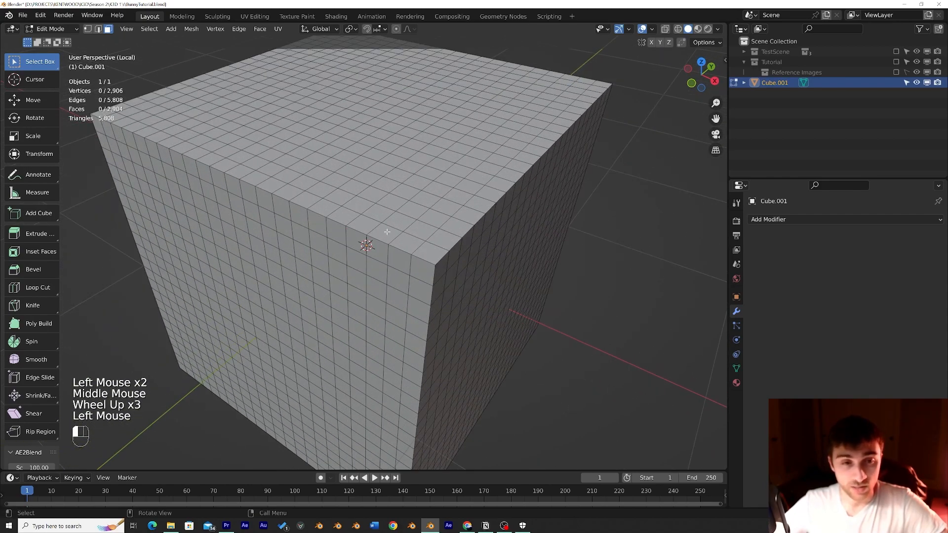
# Select several small faces scattered over the top and sides of the densely subdivided cube
pyautogui.doubleClick(369, 178)
pyautogui.click(380, 169)
pyautogui.click(297, 130)
pyautogui.scroll(-3, 301, 139)
pyautogui.moveTo(311, 158); pyautogui.dragTo(326, 160, button='middle')
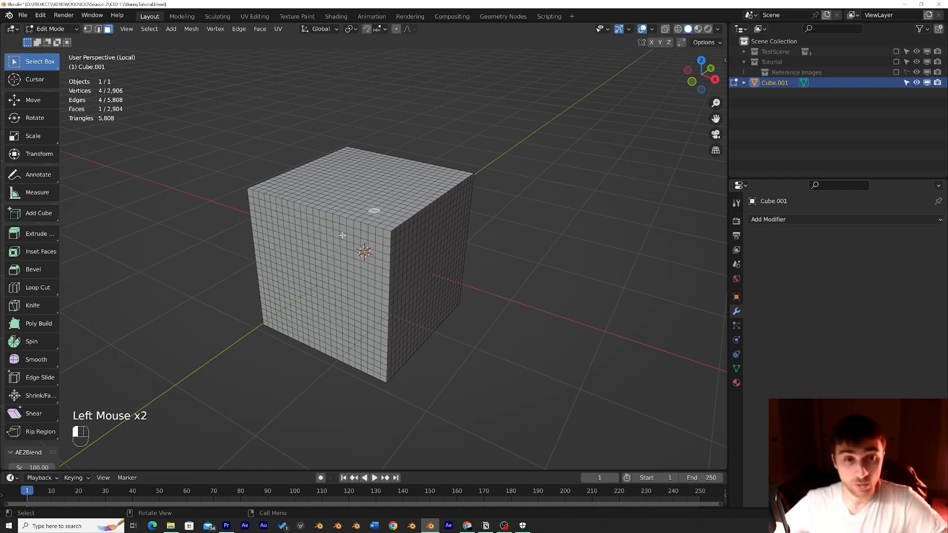
pyautogui.keyDown('shift'); pyautogui.click(420, 243); pyautogui.keyUp('shift')
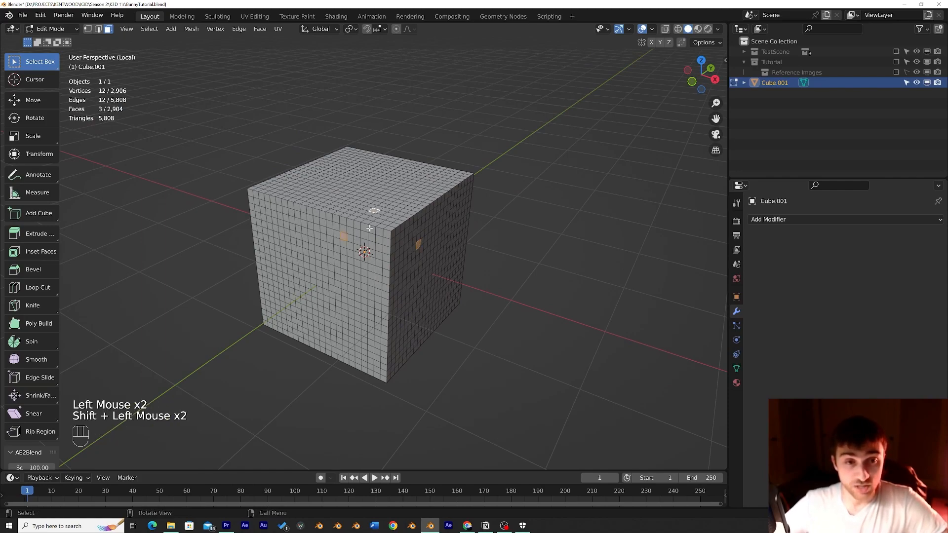
pyautogui.moveTo(373, 253); pyautogui.dragTo(340, 256, button='middle')
pyautogui.click(336, 257)
pyautogui.keyDown('shift'); pyautogui.click(388, 255); pyautogui.keyUp('shift')
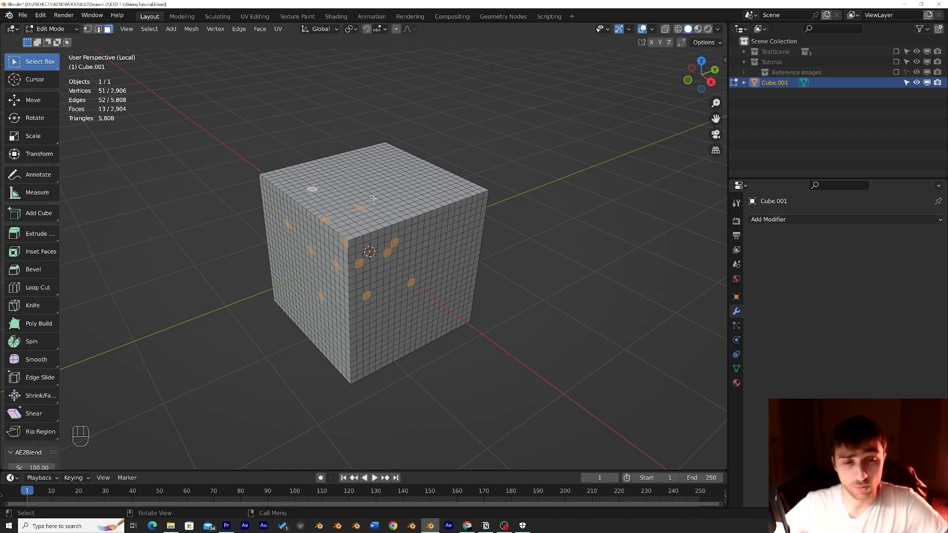
# Undo the scattered face selections and the dense subdivision of the cube
pyautogui.hotkey('ctrl', 'z')
pyautogui.hotkey('ctrl', 'z')
pyautogui.hotkey('ctrl', 'z')
pyautogui.hotkey('ctrl', 'z')
pyautogui.hotkey('ctrl', 'z')
pyautogui.hotkey('ctrl', 'z')
pyautogui.hotkey('ctrl', 'z')
pyautogui.hotkey('ctrl', 'z')
pyautogui.hotkey('ctrl', 'z')
pyautogui.hotkey('ctrl', 'z')
pyautogui.hotkey('ctrl', 'z')
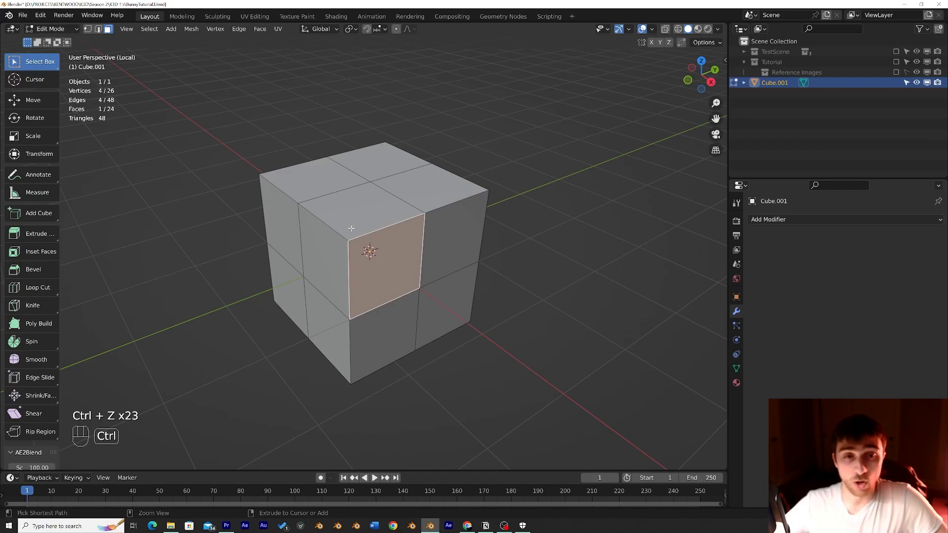
# Compare the large faces on one side of the cube by selecting them individually
pyautogui.click(390, 267)
pyautogui.click(455, 254)
pyautogui.click(445, 308)
pyautogui.click(382, 341)
pyautogui.click(385, 266)
pyautogui.click(439, 270)
pyautogui.click(444, 309)
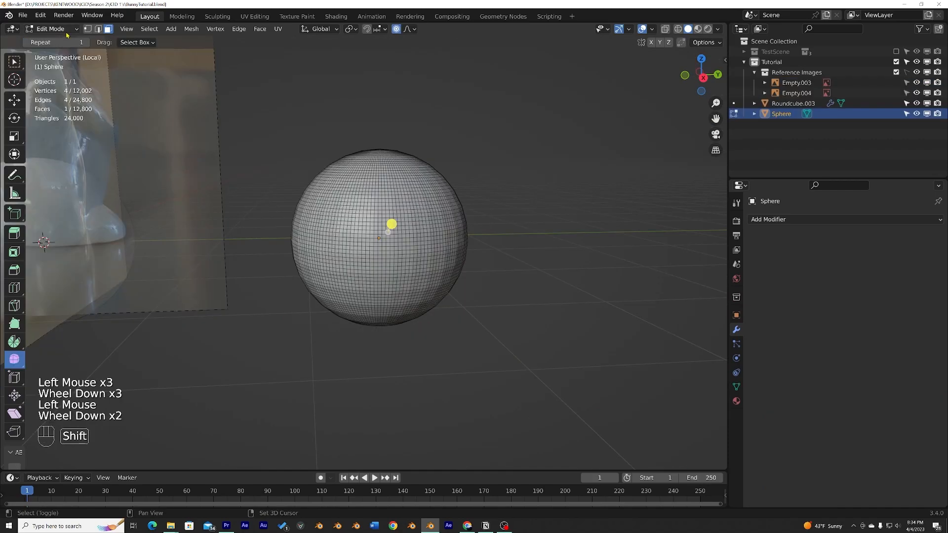
# Return to Object Mode, delete the dense demonstration sphere and select the round cube
pyautogui.keyDown('shift'); pyautogui.click(52, 29); pyautogui.keyUp('shift')
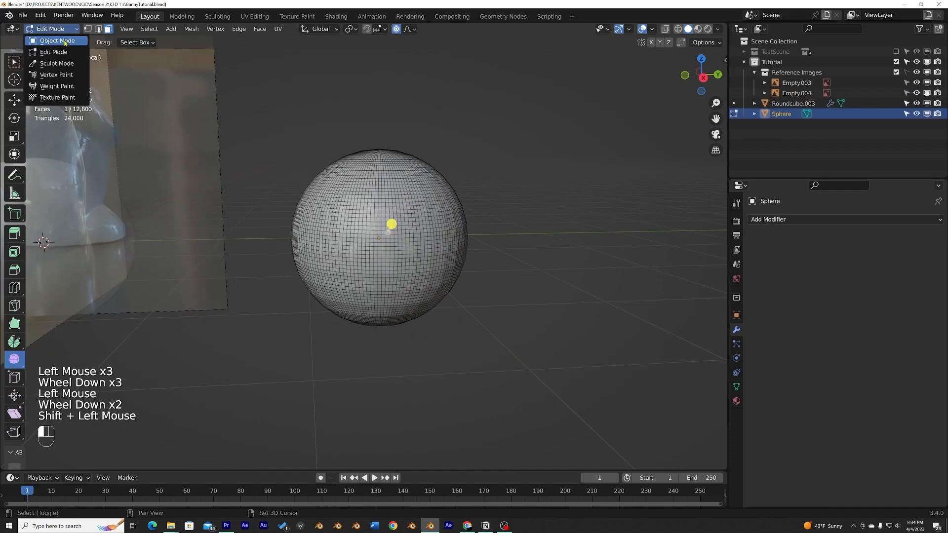
pyautogui.click(44, 40)
pyautogui.press('Delete')
pyautogui.keyDown('shift'); pyautogui.moveTo(300, 237); pyautogui.dragTo(599, 273, button='middle'); pyautogui.keyUp('shift')
pyautogui.click(374, 297)
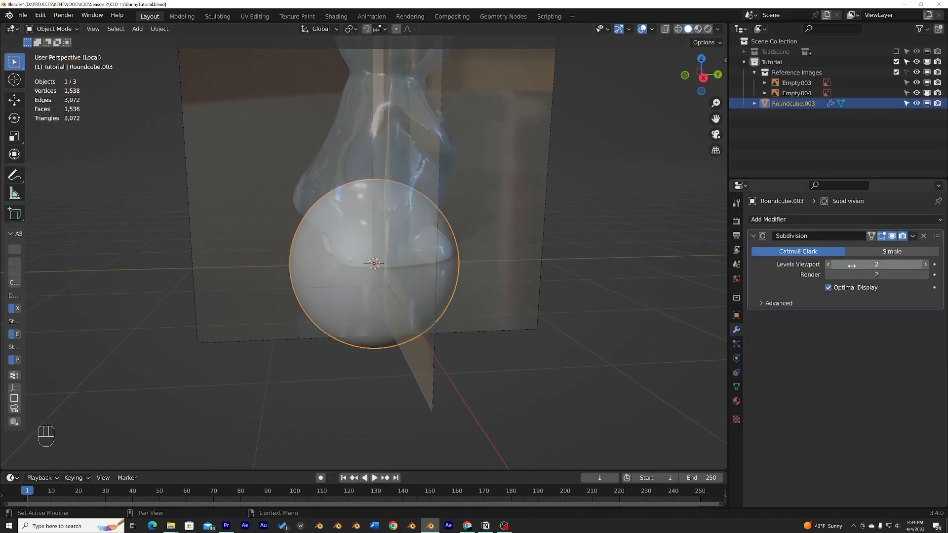
# Enter Edit Mode on the round cube, pull two top faces upward along global Z and view the tapered shape
pyautogui.scroll(2, 236, 101)
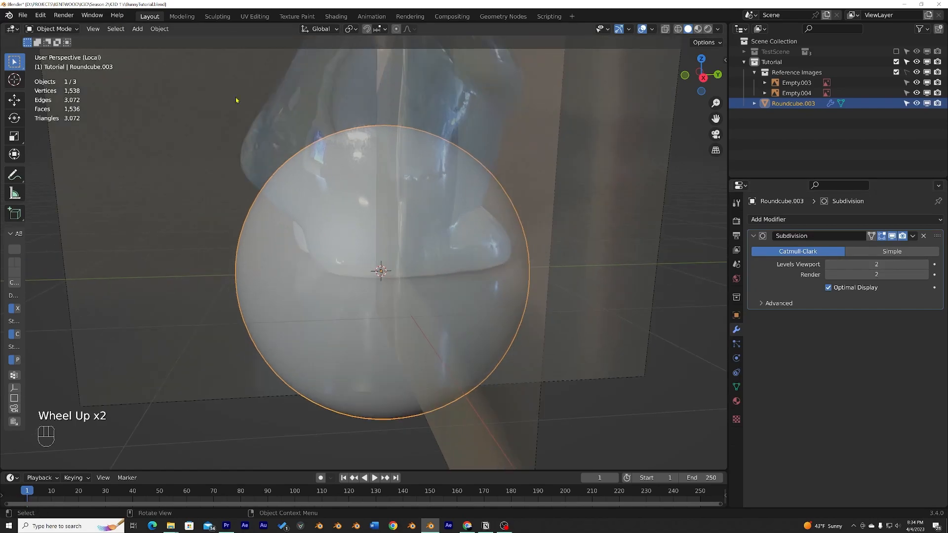
pyautogui.click(56, 29)
pyautogui.click(54, 52)
pyautogui.moveTo(427, 254); pyautogui.dragTo(412, 245, button='middle')
pyautogui.click(412, 246)
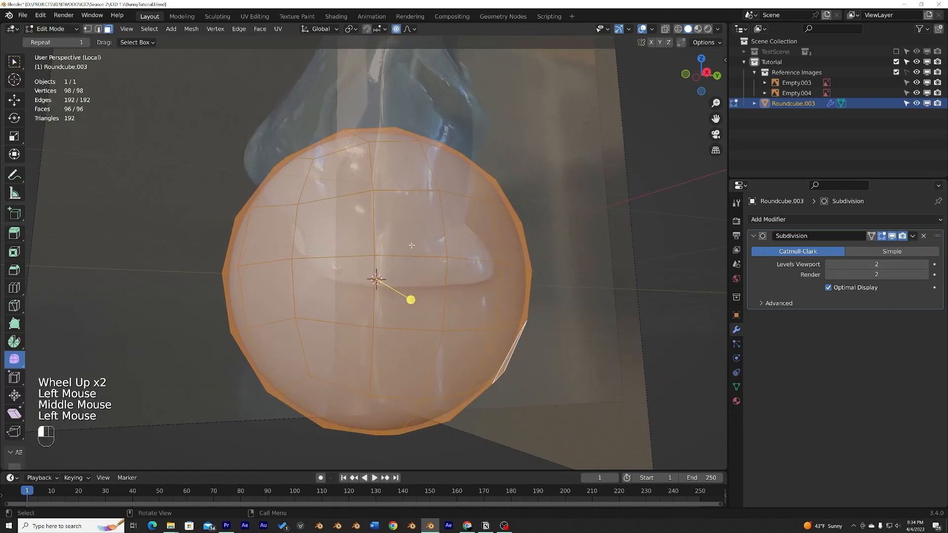
pyautogui.click(341, 288)
pyautogui.press('g')
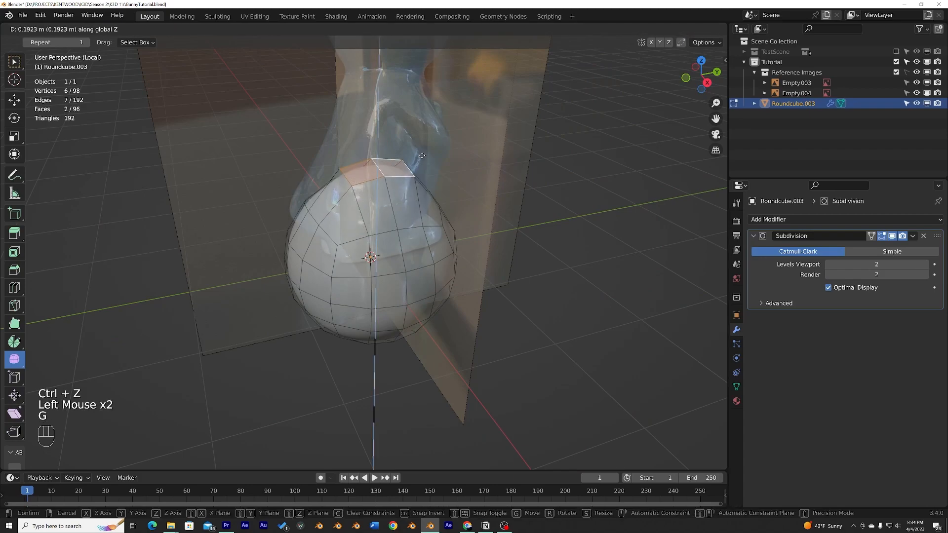
pyautogui.click(420, 124)
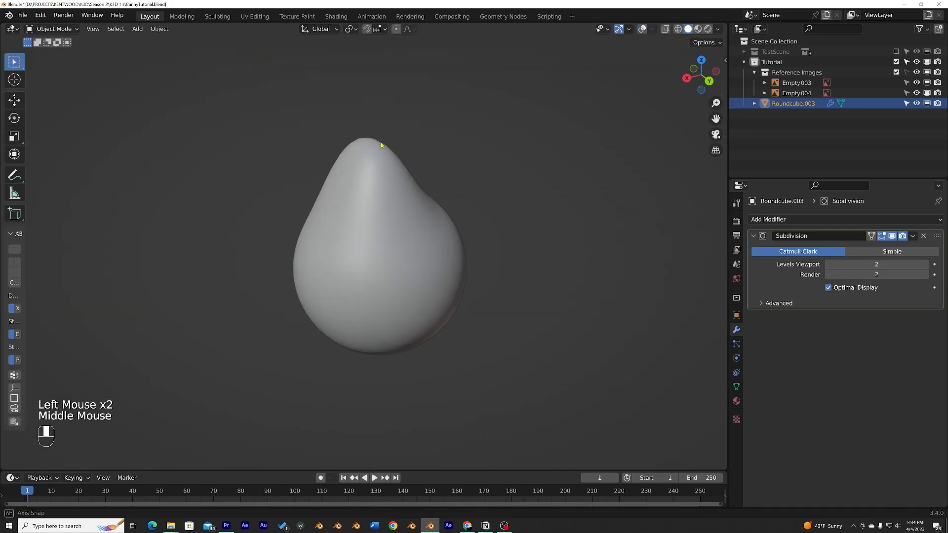
pyautogui.moveTo(291, 153)
pyautogui.mouseDown(button='middle')
pyautogui.moveTo(594, 140)
pyautogui.moveTo(493, 142)
pyautogui.mouseUp(button='middle')
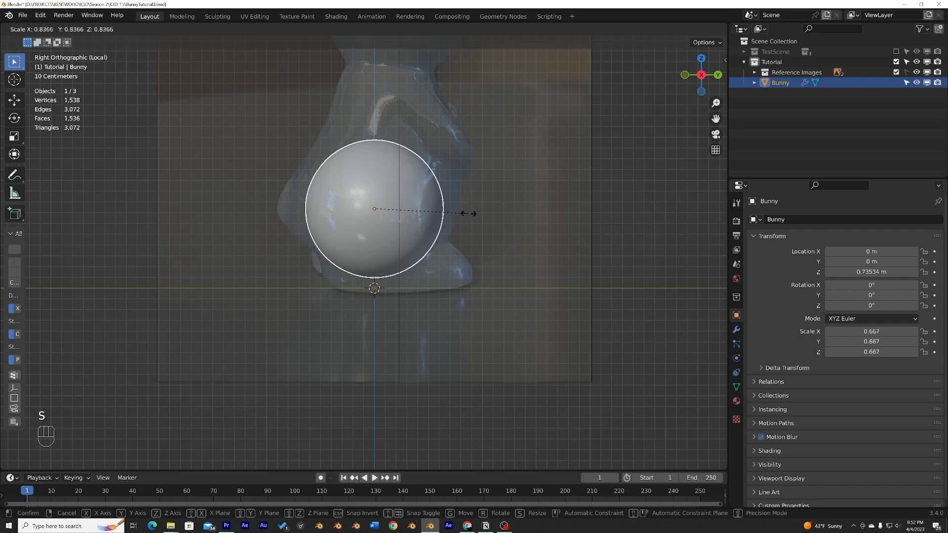
# Scale the Bunny mesh uniformly to 0.729 to fit the reference body and check it from the front
pyautogui.click(477, 216)
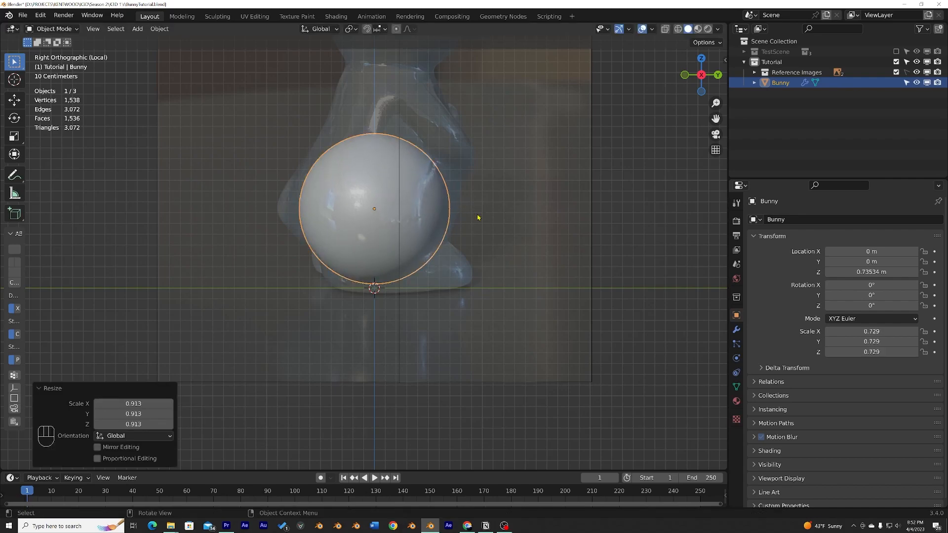
pyautogui.moveTo(488, 203); pyautogui.dragTo(539, 218, button='middle')
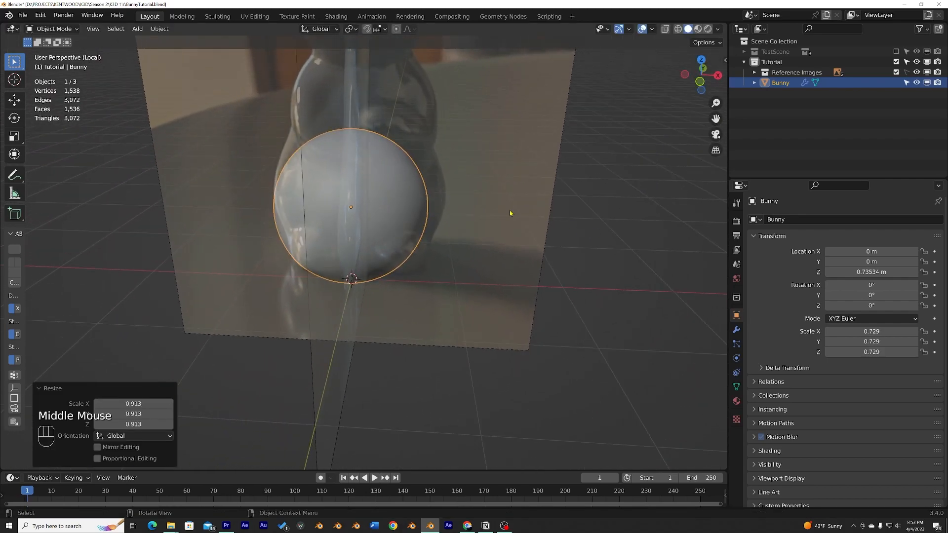
# Select the Bunny mesh and switch it from Object Mode to Sculpt Mode
pyautogui.click(391, 193)
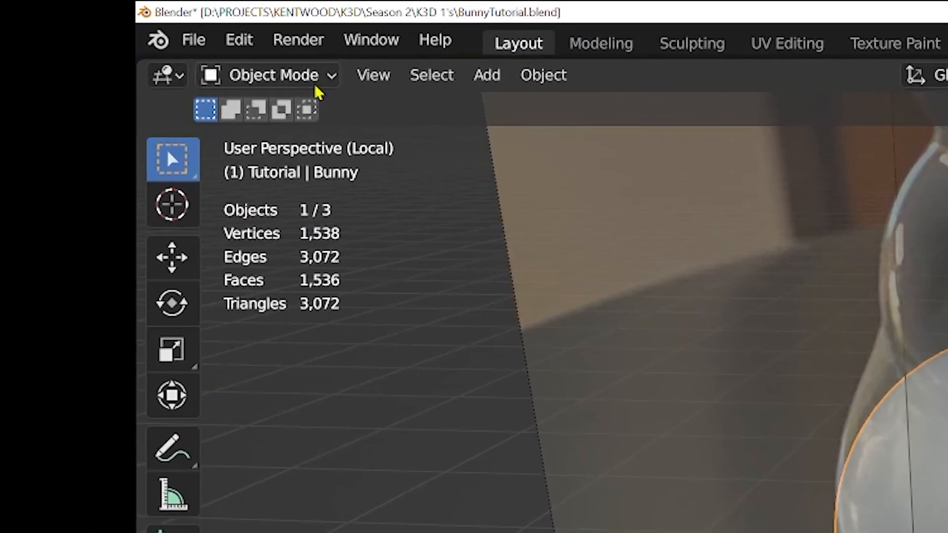
pyautogui.click(67, 29)
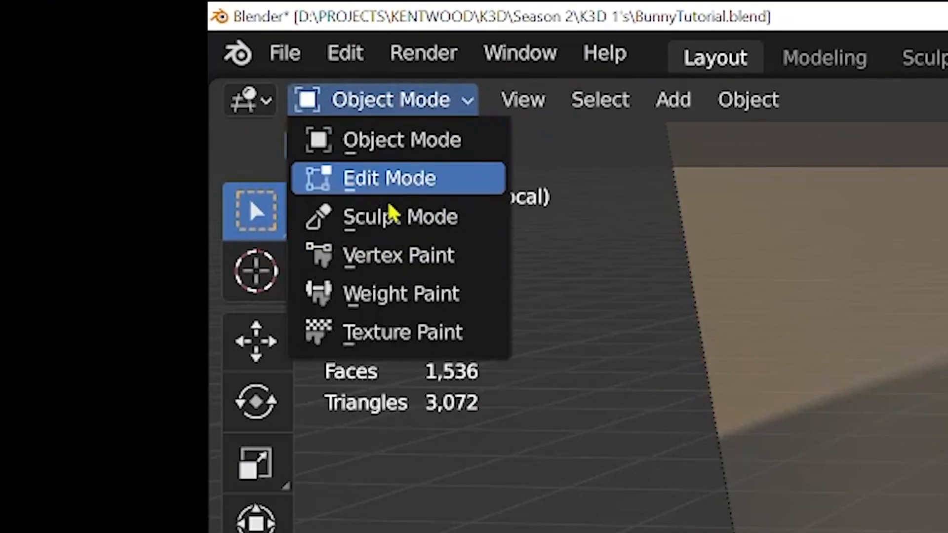
pyautogui.click(394, 228)
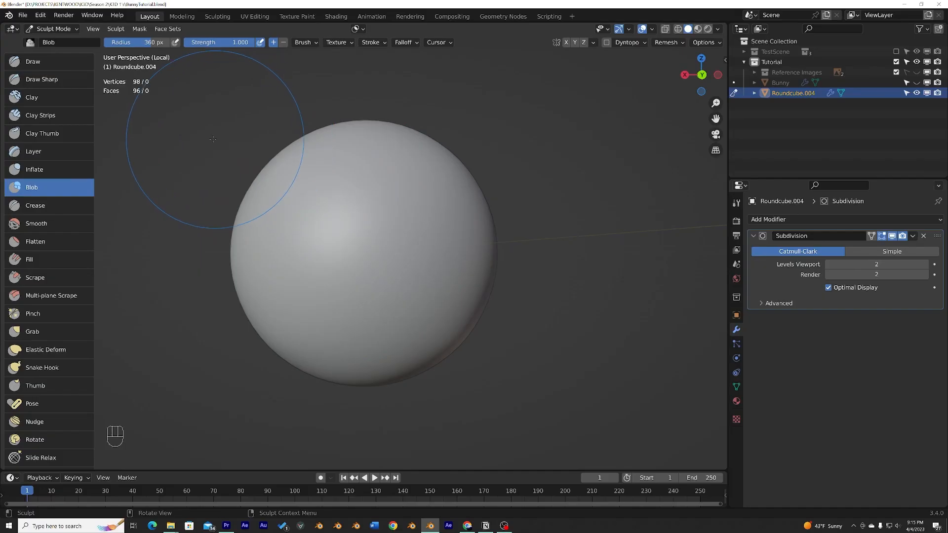
# Sculpt large bulges onto several sides of the round cube with the Blob brush at 360 px radius and 1.000 strength
pyautogui.moveTo(236, 135)
pyautogui.mouseDown(button='middle')
pyautogui.moveTo(257, 148)
pyautogui.moveTo(290, 138)
pyautogui.mouseUp(button='middle')
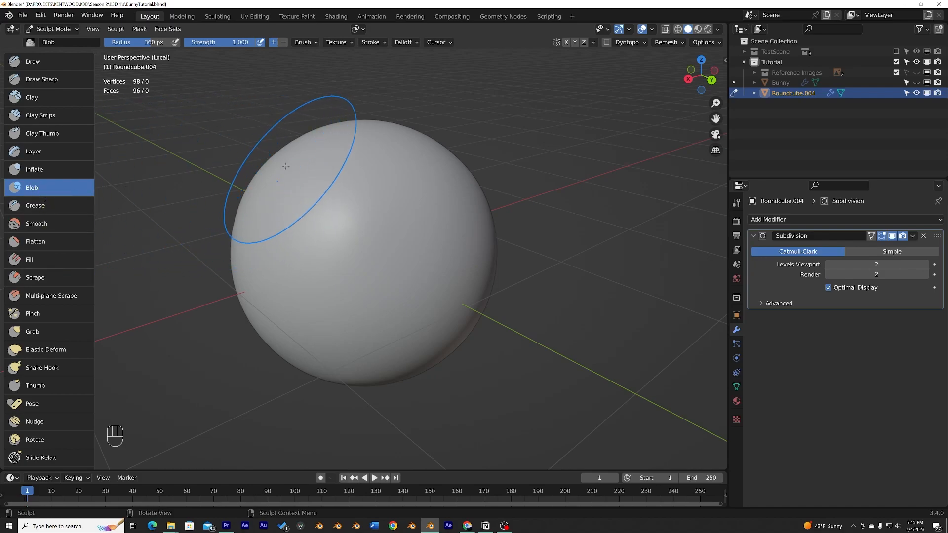
pyautogui.moveTo(294, 178)
pyautogui.mouseDown()
pyautogui.moveTo(307, 177)
pyautogui.moveTo(291, 149)
pyautogui.mouseUp()
pyautogui.moveTo(290, 149); pyautogui.dragTo(283, 145, button='middle')
pyautogui.moveTo(426, 182)
pyautogui.mouseDown()
pyautogui.moveTo(444, 198)
pyautogui.moveTo(483, 197)
pyautogui.moveTo(472, 192)
pyautogui.mouseUp()
pyautogui.moveTo(366, 284)
pyautogui.mouseDown()
pyautogui.moveTo(336, 311)
pyautogui.moveTo(348, 289)
pyautogui.mouseUp()
pyautogui.moveTo(348, 289)
pyautogui.mouseDown(button='middle')
pyautogui.moveTo(415, 280)
pyautogui.moveTo(372, 341)
pyautogui.moveTo(342, 318)
pyautogui.mouseUp(button='middle')
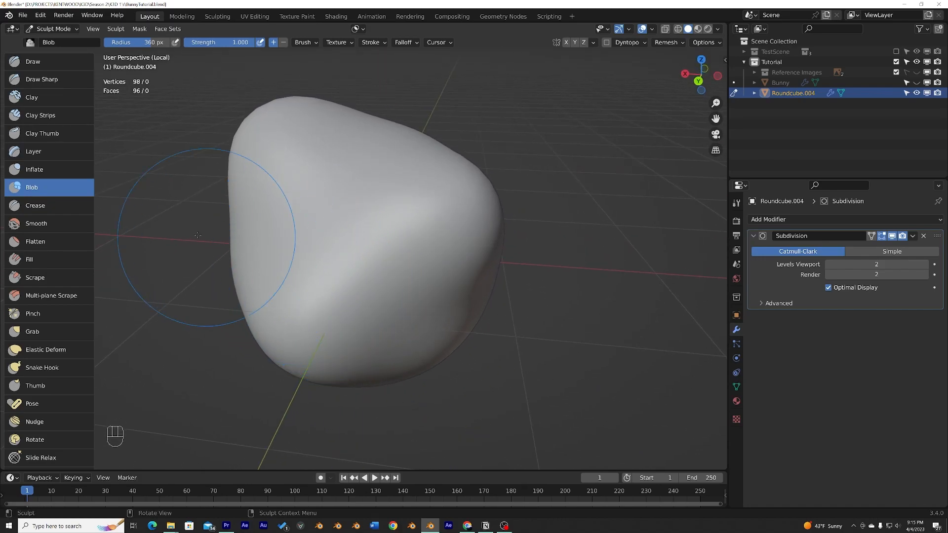
# Try the Blob brush on the round cube's top with the radius reduced to 46 px and the strength to 0.953
pyautogui.rightClick(312, 167)
pyautogui.moveTo(272, 167); pyautogui.dragTo(246, 167)
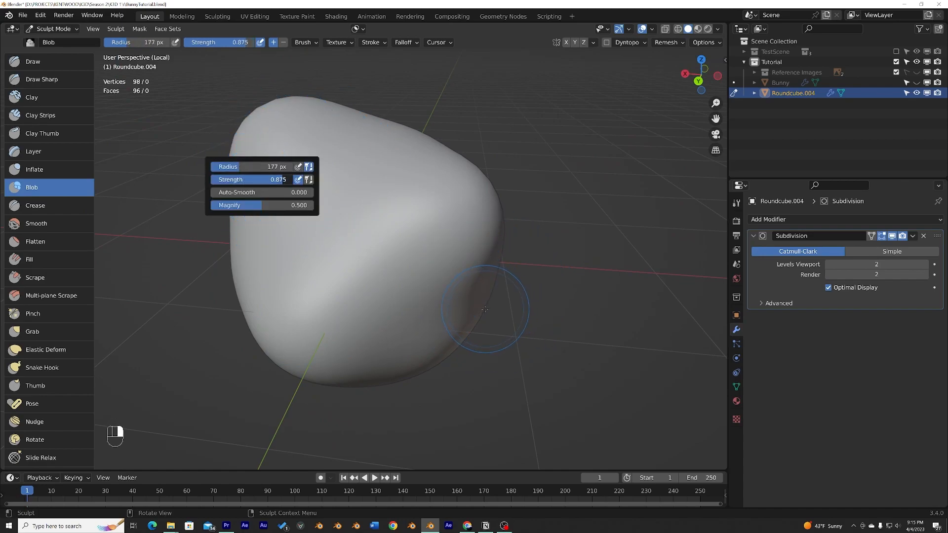
pyautogui.moveTo(261, 180); pyautogui.dragTo(256, 180)
pyautogui.moveTo(452, 167)
pyautogui.mouseDown()
pyautogui.moveTo(466, 170)
pyautogui.moveTo(399, 158)
pyautogui.mouseUp()
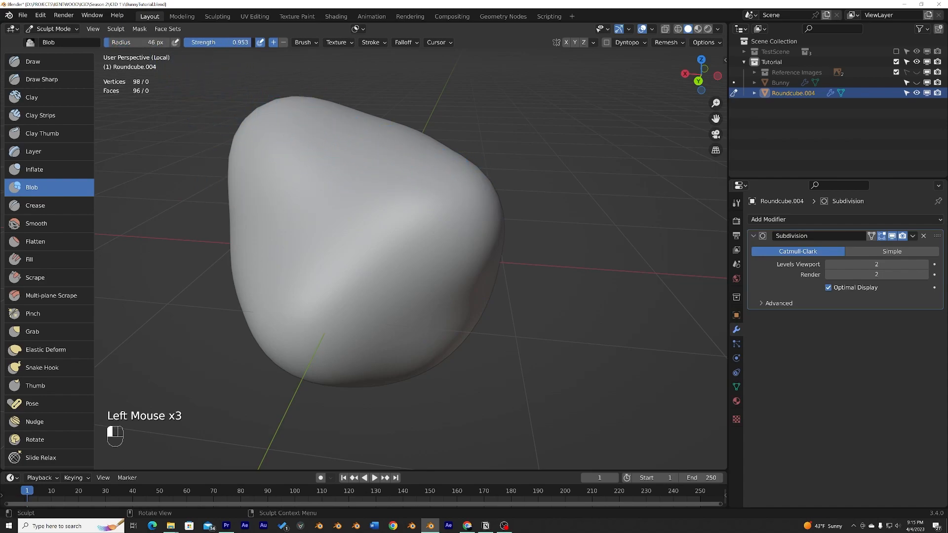
pyautogui.moveTo(340, 131); pyautogui.dragTo(299, 118)
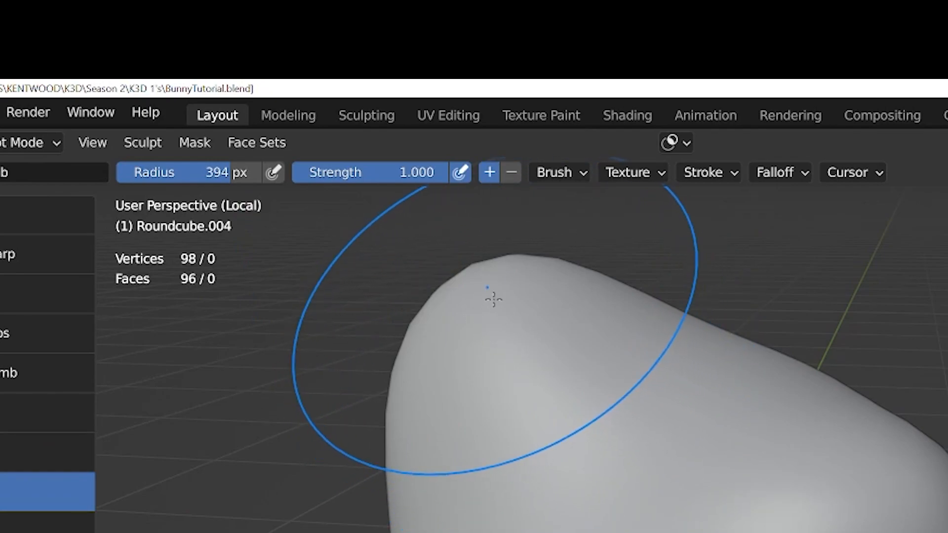
# Set the Blob brush direction to Subtract and dent the round cube's upper area at 394 px radius and 1.000 strength
pyautogui.click(508, 176)
pyautogui.moveTo(474, 313)
pyautogui.mouseDown()
pyautogui.moveTo(508, 321)
pyautogui.moveTo(482, 311)
pyautogui.moveTo(580, 429)
pyautogui.mouseUp()
pyautogui.moveTo(580, 428); pyautogui.dragTo(675, 493, button='middle')
pyautogui.click(675, 493)
pyautogui.click(701, 523)
pyautogui.scroll(1, 711, 531)
pyautogui.moveTo(711, 531); pyautogui.dragTo(626, 487, button='middle')
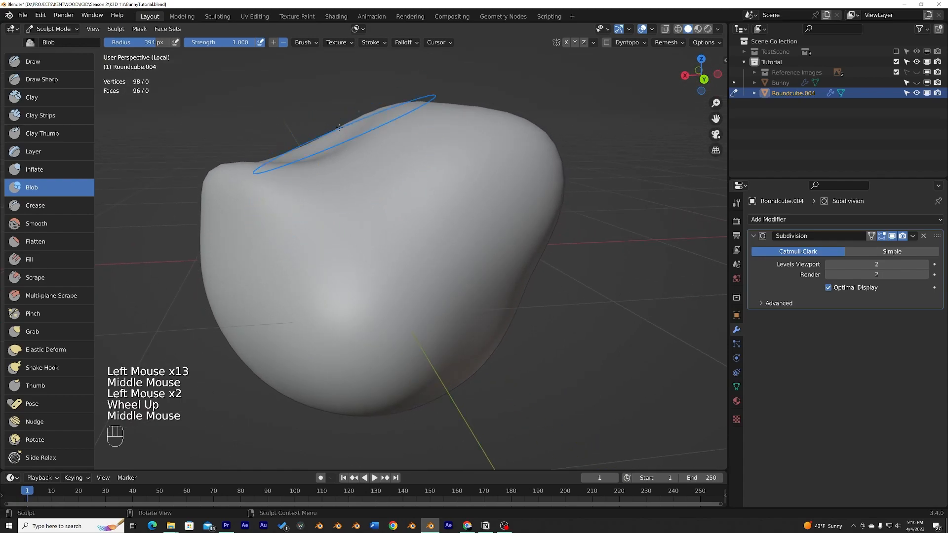
# Set the Blob brush direction back to Add and build up the dented area near the top of the round cube
pyautogui.click(273, 42)
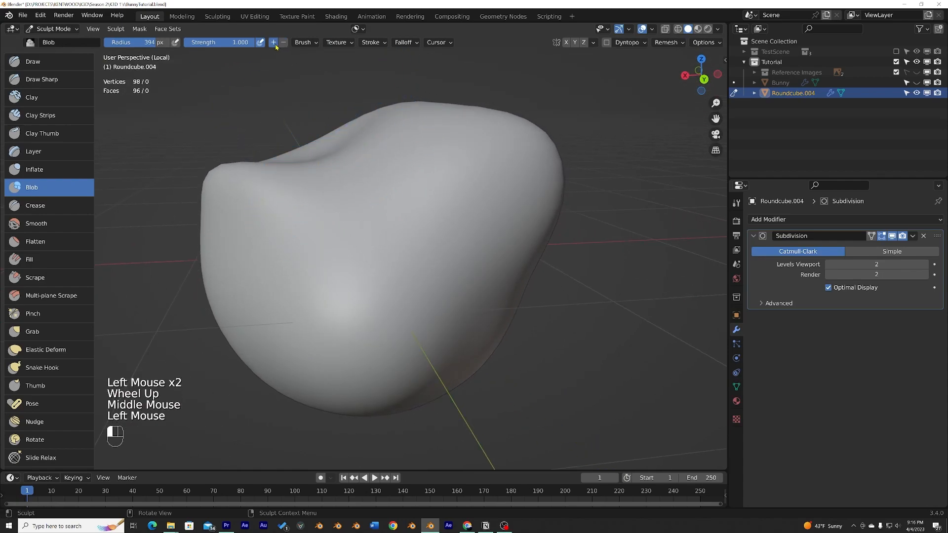
pyautogui.click(340, 187)
pyautogui.click(340, 187)
pyautogui.click(336, 148)
pyautogui.click(335, 143)
pyautogui.click(334, 143)
pyautogui.click(335, 171)
pyautogui.click(335, 170)
pyautogui.moveTo(334, 142); pyautogui.dragTo(243, 135, button='middle')
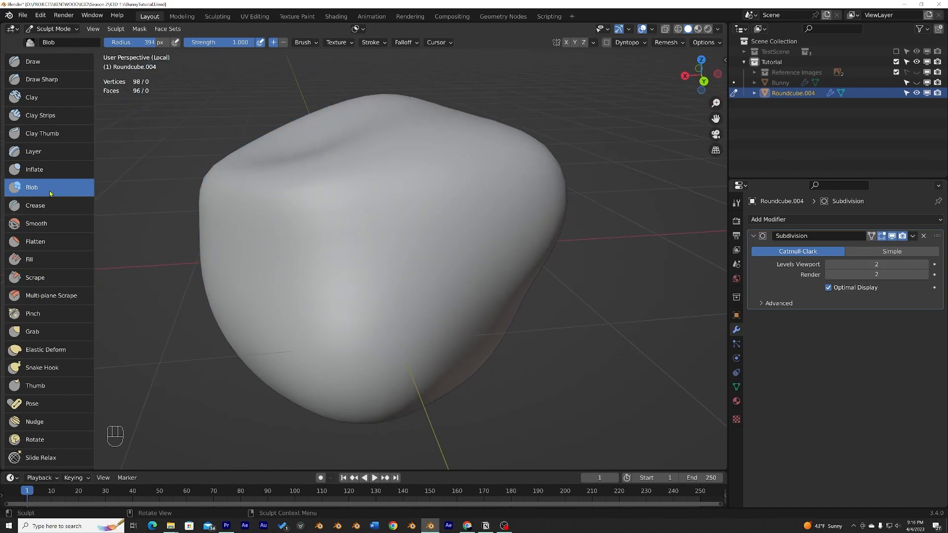
# Pick the Smooth brush briefly and activate the Elastic Deform brush instead
pyautogui.click(43, 228)
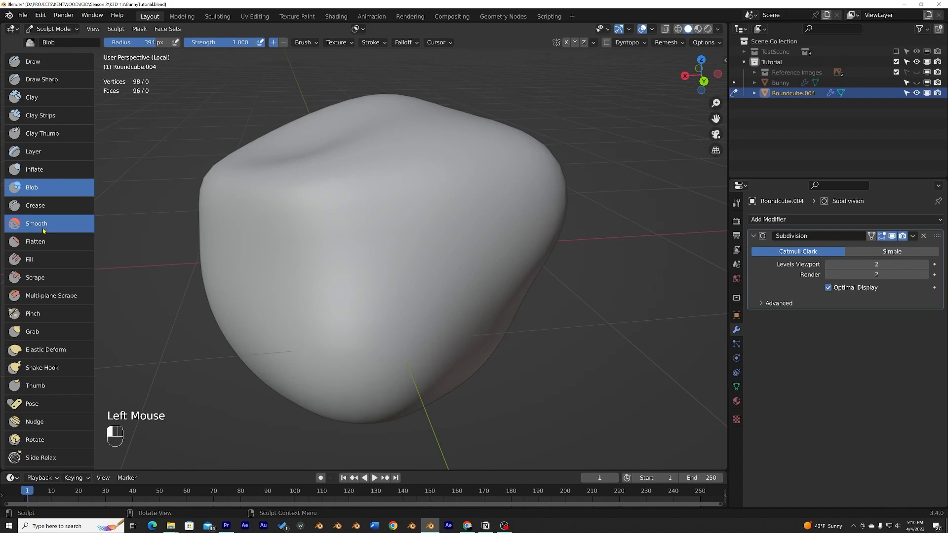
pyautogui.click(48, 352)
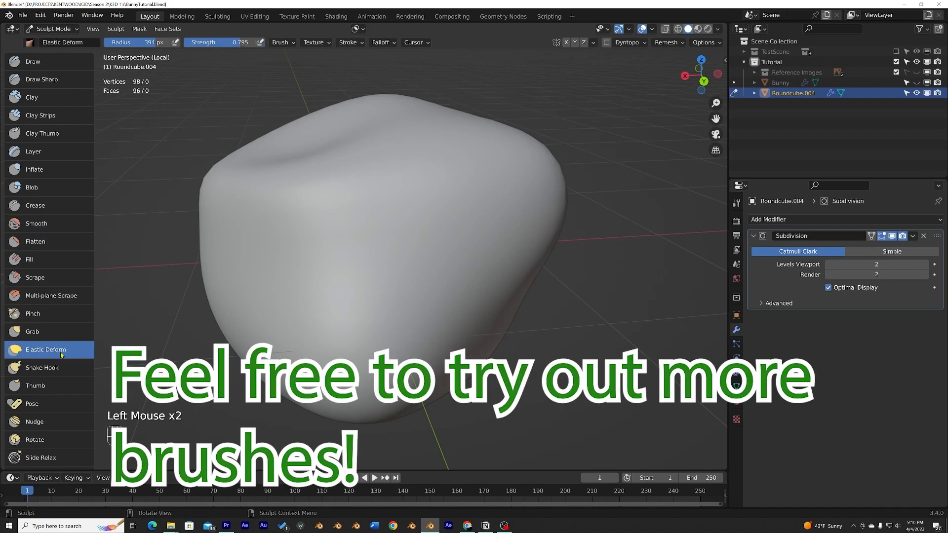
pyautogui.moveTo(349, 232); pyautogui.dragTo(376, 226, button='middle')
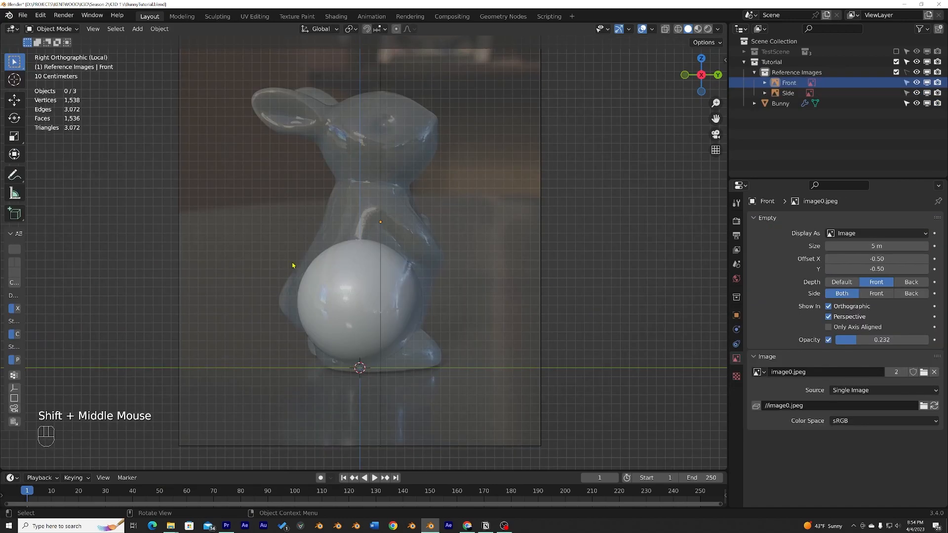
# Select the Bunny mesh, enter Sculpt Mode with the Elastic Deform brush and enable mesh symmetry in the X axis
pyautogui.click(330, 282)
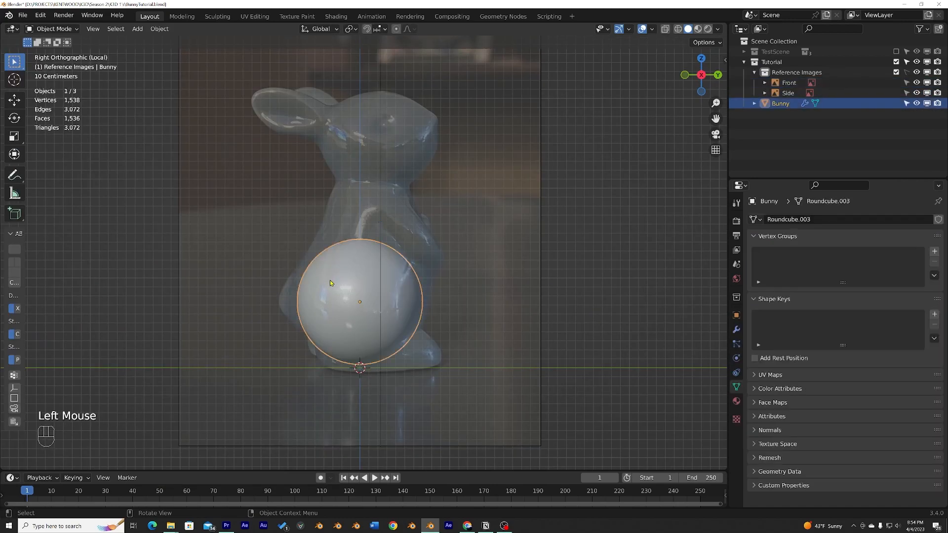
pyautogui.click(52, 28)
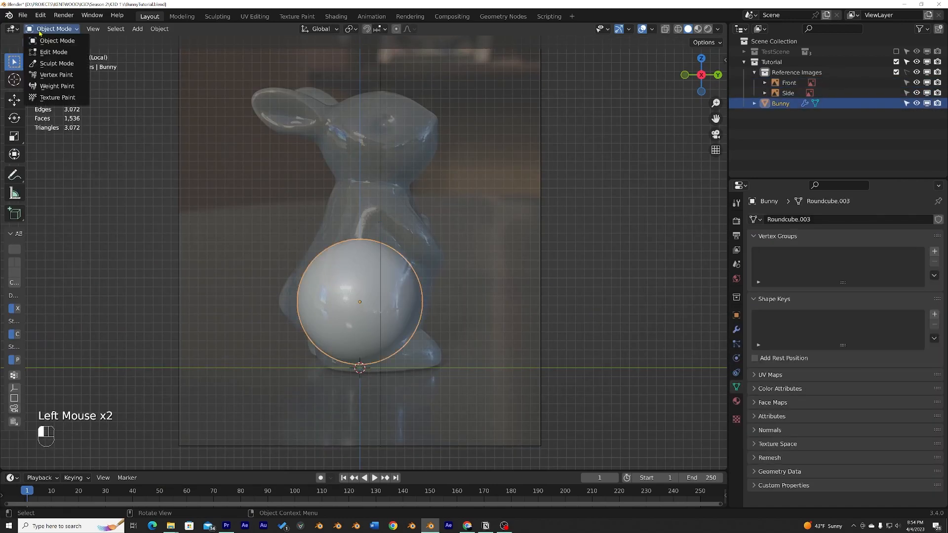
pyautogui.click(52, 66)
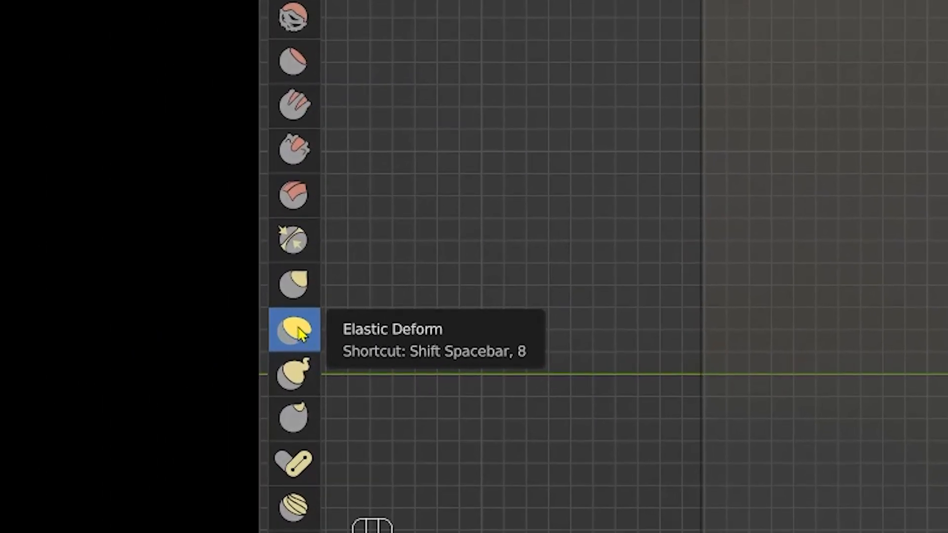
pyautogui.scroll(3, 301, 332)
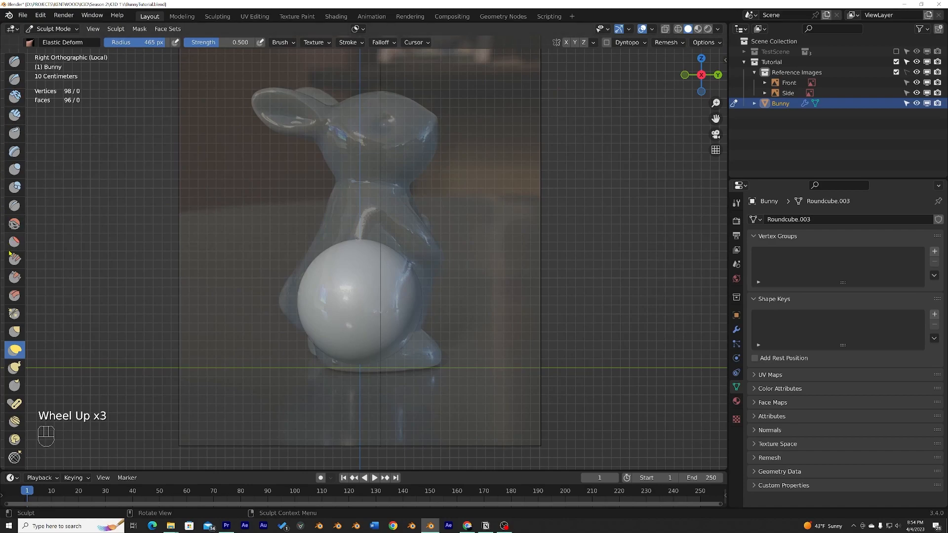
pyautogui.moveTo(360, 247)
pyautogui.mouseDown(button='middle')
pyautogui.moveTo(384, 254)
pyautogui.moveTo(369, 252)
pyautogui.mouseUp(button='middle')
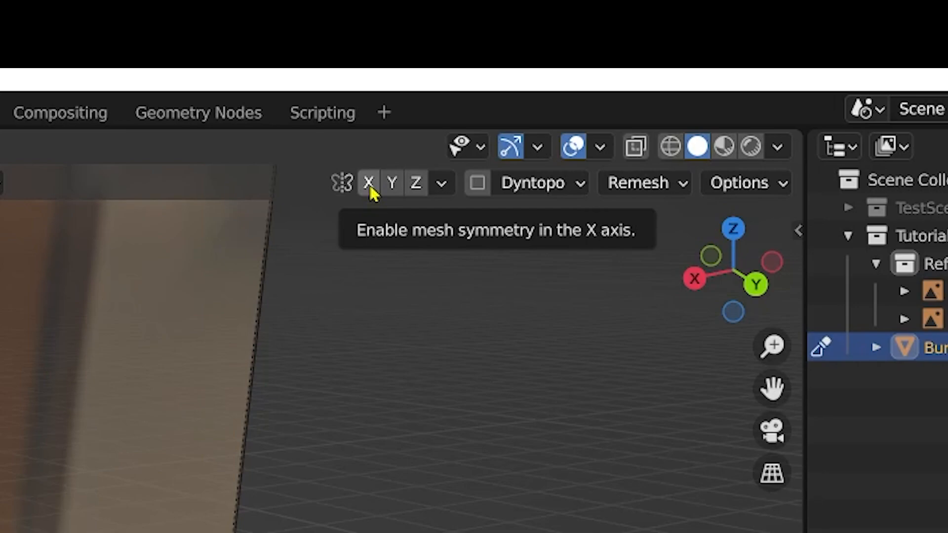
pyautogui.click(369, 186)
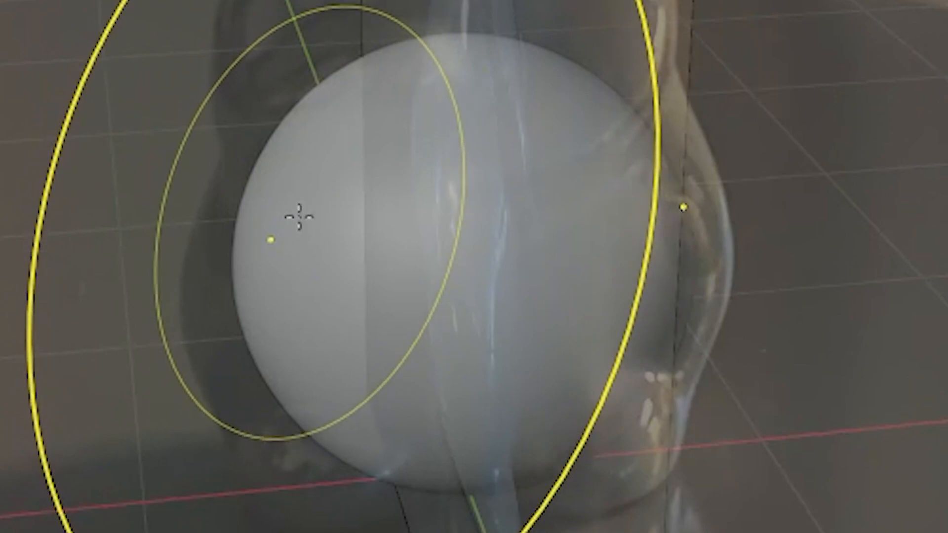
# Try pulling the sides of the Bunny mesh outward with mirrored Elastic Deform strokes, and undo them
pyautogui.moveTo(262, 222)
pyautogui.mouseDown(button='middle')
pyautogui.moveTo(345, 207)
pyautogui.moveTo(282, 216)
pyautogui.moveTo(286, 209)
pyautogui.mouseUp(button='middle')
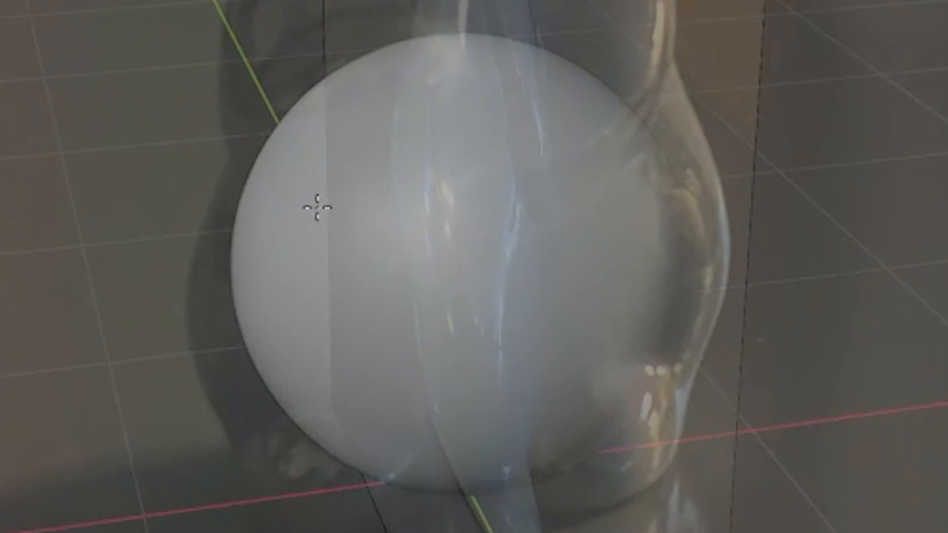
pyautogui.moveTo(317, 207); pyautogui.dragTo(80, 210)
pyautogui.moveTo(267, 238); pyautogui.dragTo(0, 237)
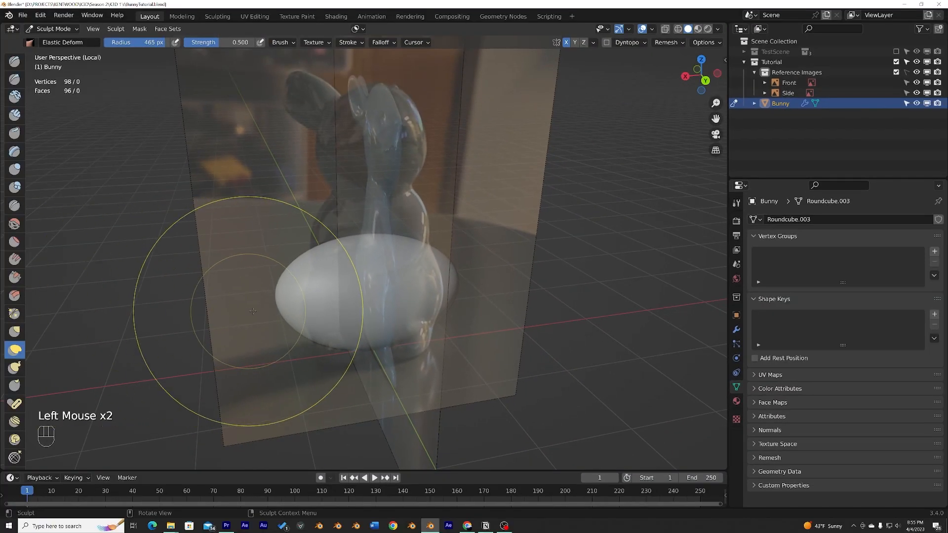
pyautogui.moveTo(205, 307)
pyautogui.mouseDown(button='middle')
pyautogui.moveTo(252, 297)
pyautogui.moveTo(275, 318)
pyautogui.mouseUp(button='middle')
pyautogui.hotkey('ctrl', 'z')
# In the right side view, stretch the ball's top up to the reference neck using Elastic Deform at 220 px radius and 0.531 strength
pyautogui.moveTo(353, 307); pyautogui.dragTo(701, 75, button='middle')
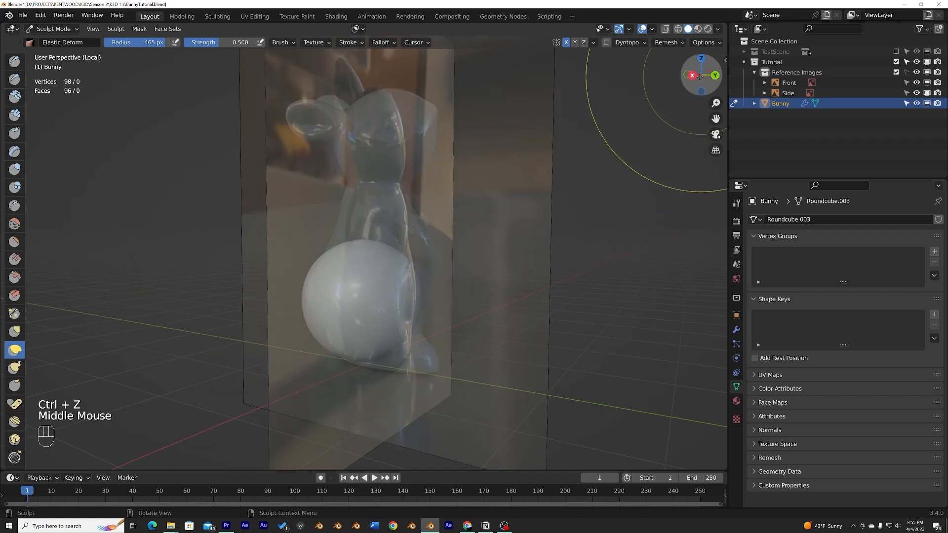
pyautogui.click(693, 75)
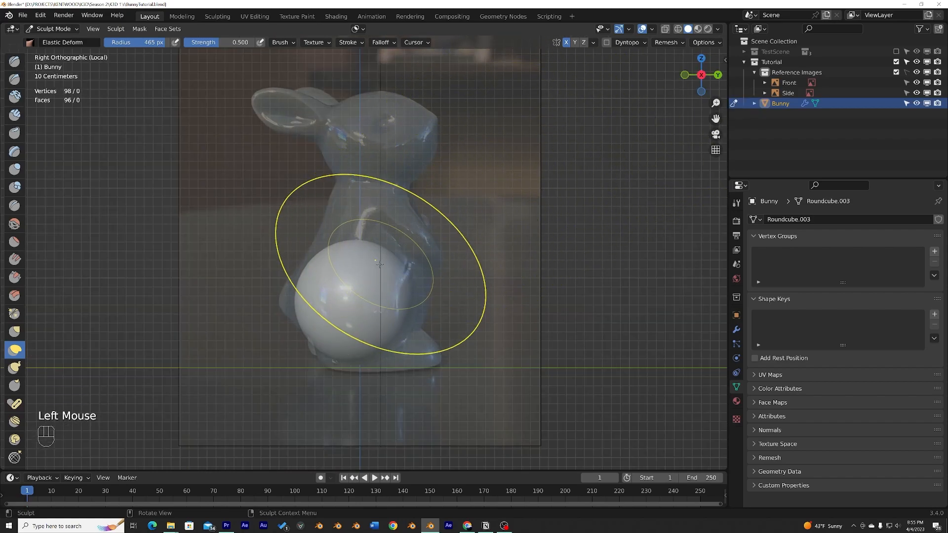
pyautogui.moveTo(382, 239)
pyautogui.mouseDown()
pyautogui.moveTo(391, 211)
pyautogui.moveTo(380, 220)
pyautogui.mouseUp()
pyautogui.hotkey('ctrl', 'z')
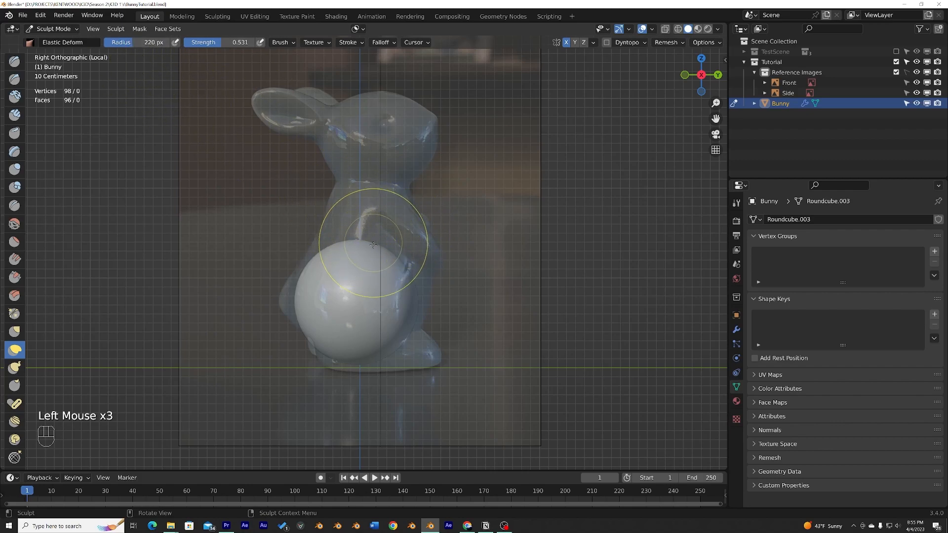
pyautogui.moveTo(365, 247)
pyautogui.mouseDown()
pyautogui.moveTo(371, 231)
pyautogui.moveTo(368, 239)
pyautogui.mouseUp()
pyautogui.moveTo(376, 194); pyautogui.dragTo(388, 151)
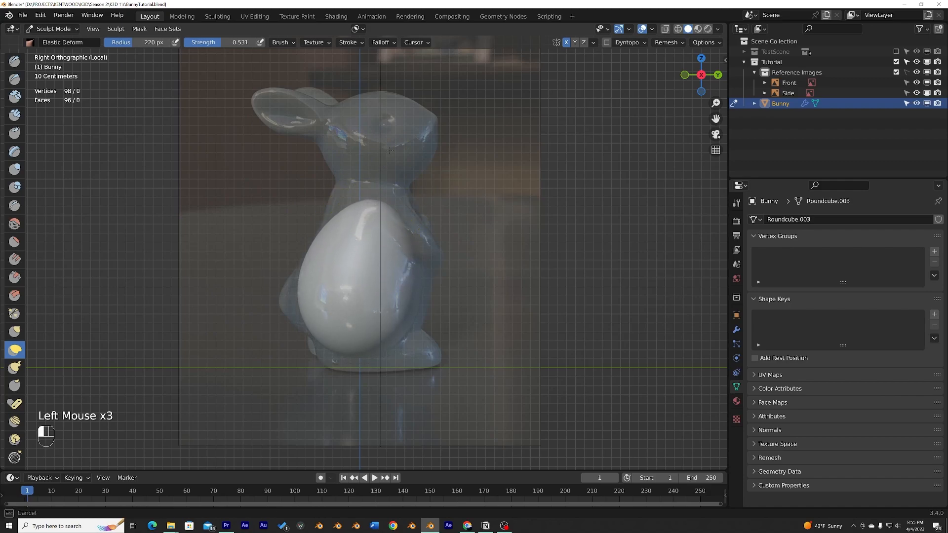
pyautogui.moveTo(413, 92); pyautogui.dragTo(413, 94)
# Adjust the belly, underside and back of the egg-shaped body toward the side reference outline
pyautogui.moveTo(399, 254); pyautogui.dragTo(414, 263)
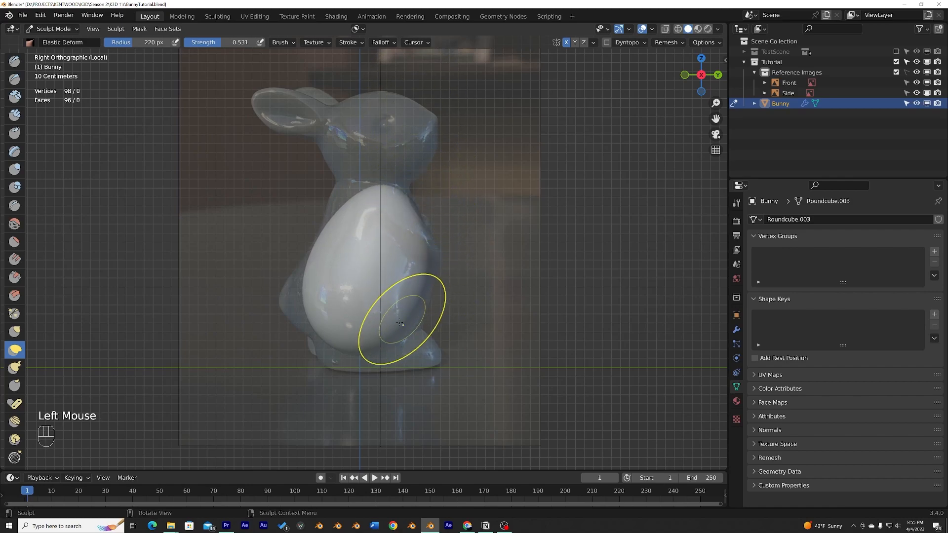
pyautogui.moveTo(363, 348); pyautogui.dragTo(412, 327)
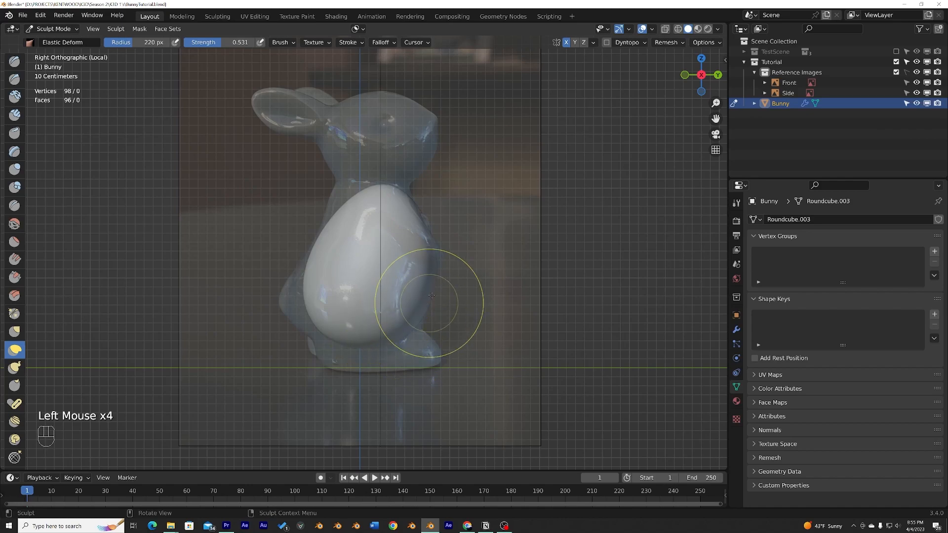
pyautogui.moveTo(417, 290)
pyautogui.mouseDown()
pyautogui.moveTo(416, 282)
pyautogui.moveTo(384, 290)
pyautogui.moveTo(399, 303)
pyautogui.mouseUp()
pyautogui.click(320, 253)
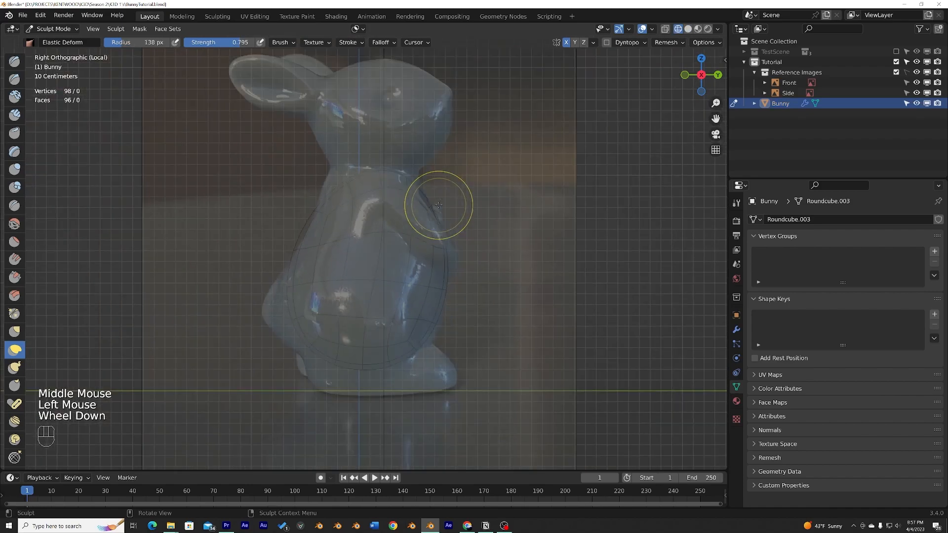
# Return to solid shading and pull the lower back out to the reference tail with a 138 px brush at 0.795 strength
pyautogui.scroll(-1, 651, 44)
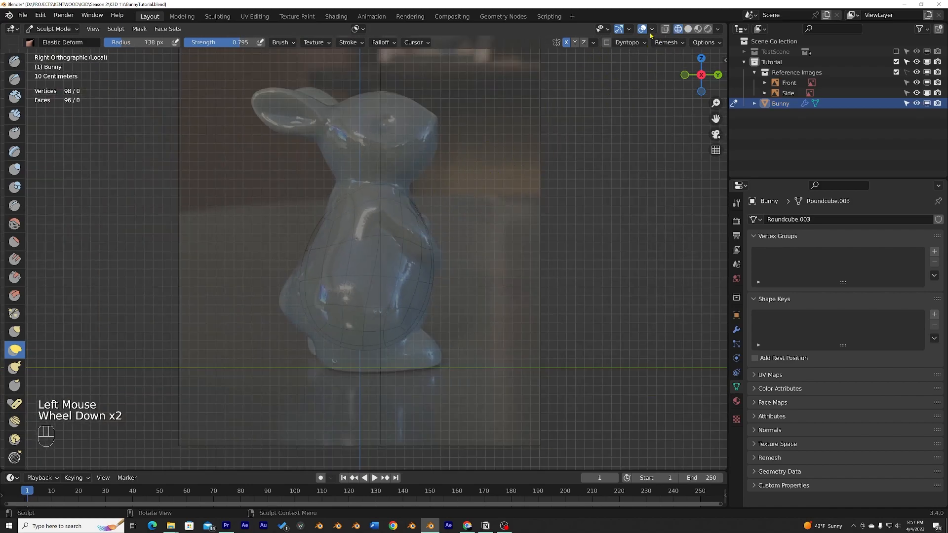
pyautogui.click(689, 30)
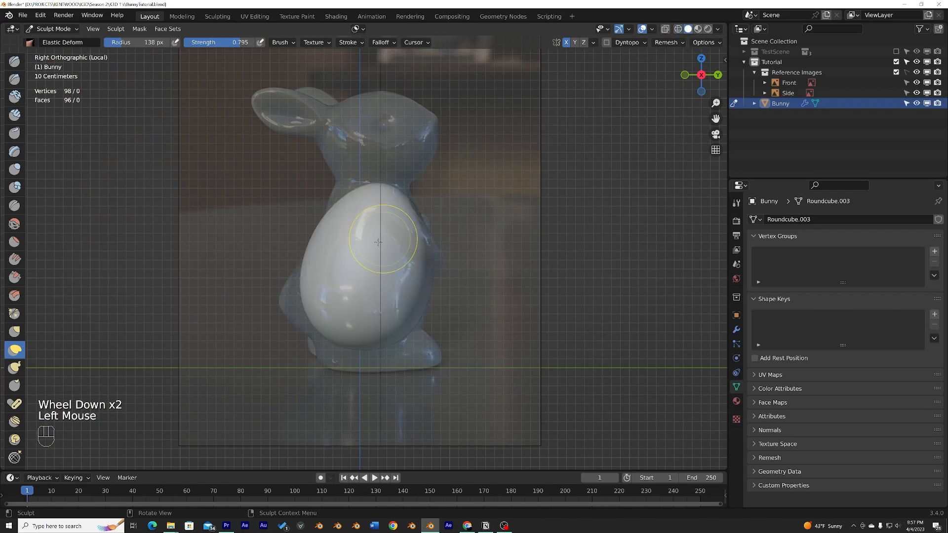
pyautogui.moveTo(376, 256); pyautogui.dragTo(403, 336)
pyautogui.moveTo(331, 324); pyautogui.dragTo(319, 321)
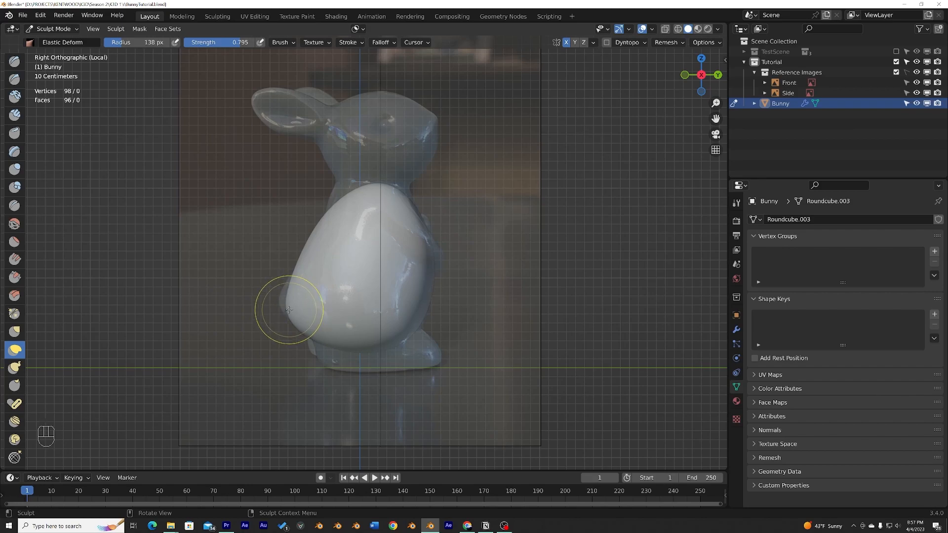
pyautogui.moveTo(297, 311); pyautogui.dragTo(287, 311)
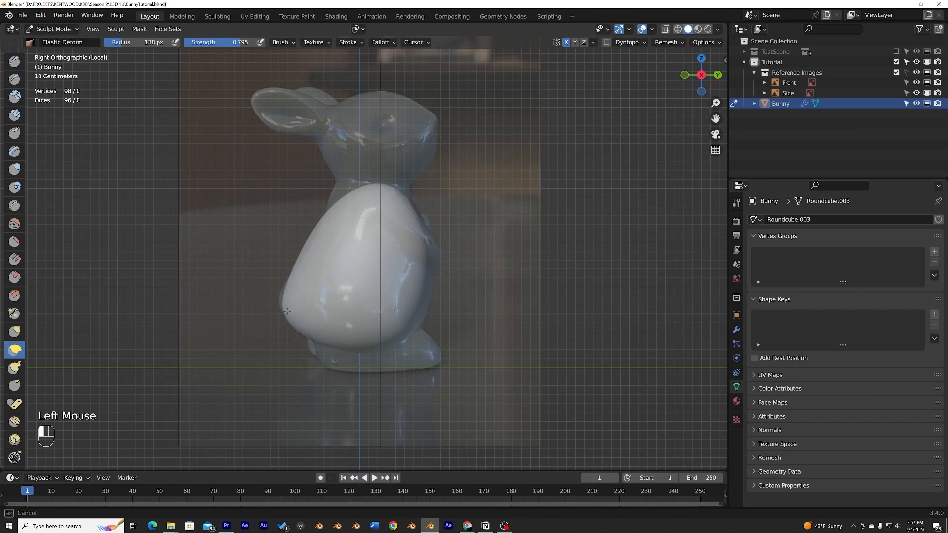
# Refine the upper back, shoulder and chest outline to the side reference with small Elastic Deform strokes, and check the body at an angle
pyautogui.moveTo(311, 243)
pyautogui.mouseDown()
pyautogui.moveTo(332, 233)
pyautogui.moveTo(338, 194)
pyautogui.moveTo(373, 186)
pyautogui.moveTo(404, 202)
pyautogui.mouseUp()
pyautogui.moveTo(406, 203); pyautogui.dragTo(409, 210)
pyautogui.moveTo(411, 237); pyautogui.dragTo(411, 240)
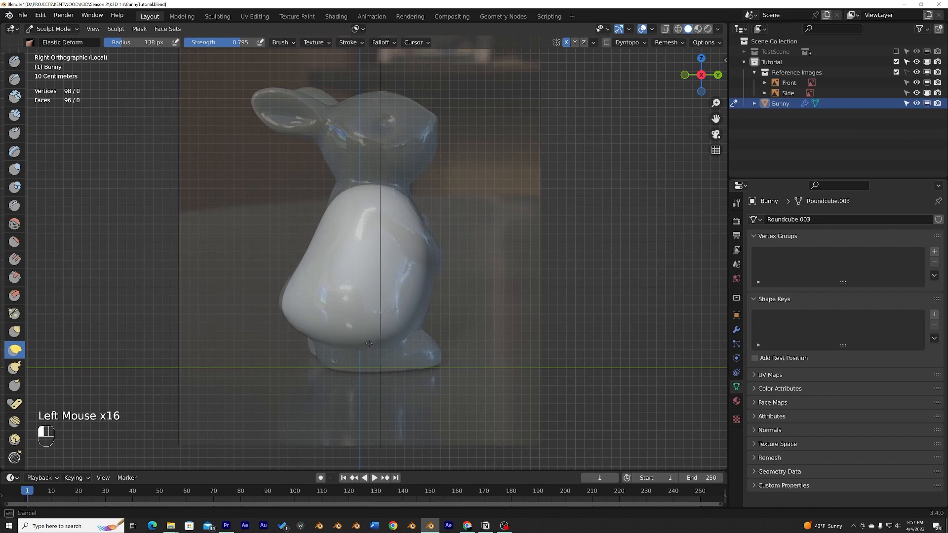
pyautogui.moveTo(340, 212); pyautogui.dragTo(342, 215)
pyautogui.moveTo(346, 198); pyautogui.dragTo(347, 201)
pyautogui.moveTo(322, 232); pyautogui.dragTo(324, 235)
pyautogui.moveTo(326, 217); pyautogui.dragTo(347, 197)
pyautogui.moveTo(355, 188); pyautogui.dragTo(356, 190)
pyautogui.moveTo(362, 183); pyautogui.dragTo(362, 184)
pyautogui.click(414, 205)
pyautogui.moveTo(414, 205); pyautogui.dragTo(550, 159, button='middle')
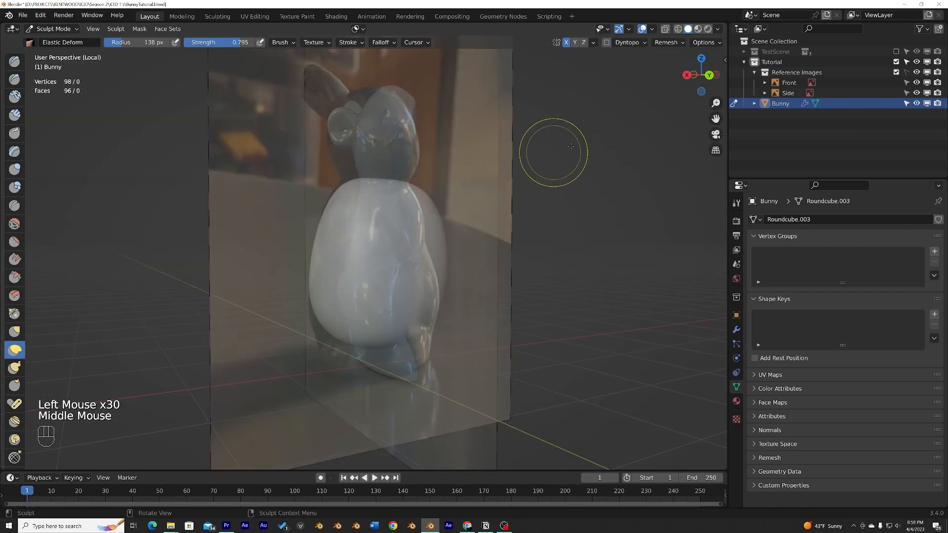
# In the back view, switch to Object Mode and shift the Front reference image slightly sideways to align it with the body
pyautogui.click(701, 74)
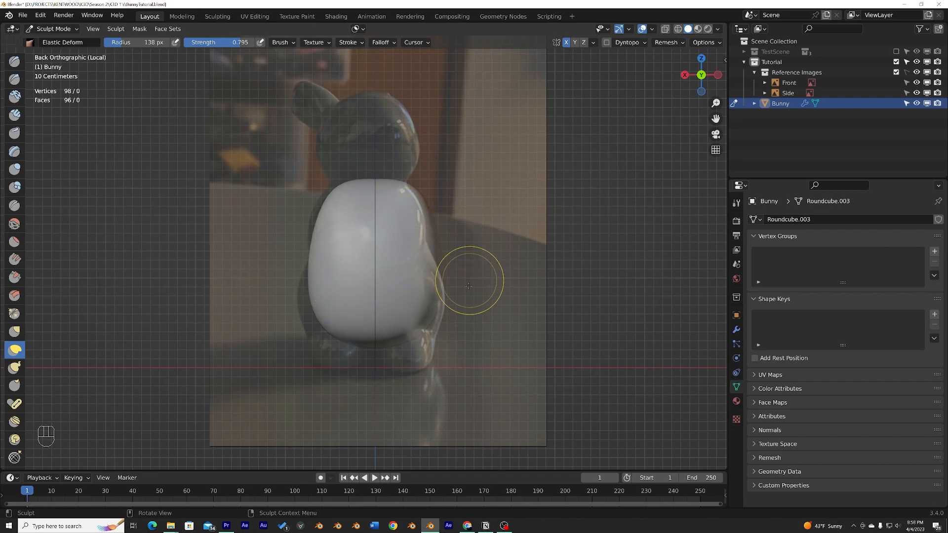
pyautogui.click(882, 92)
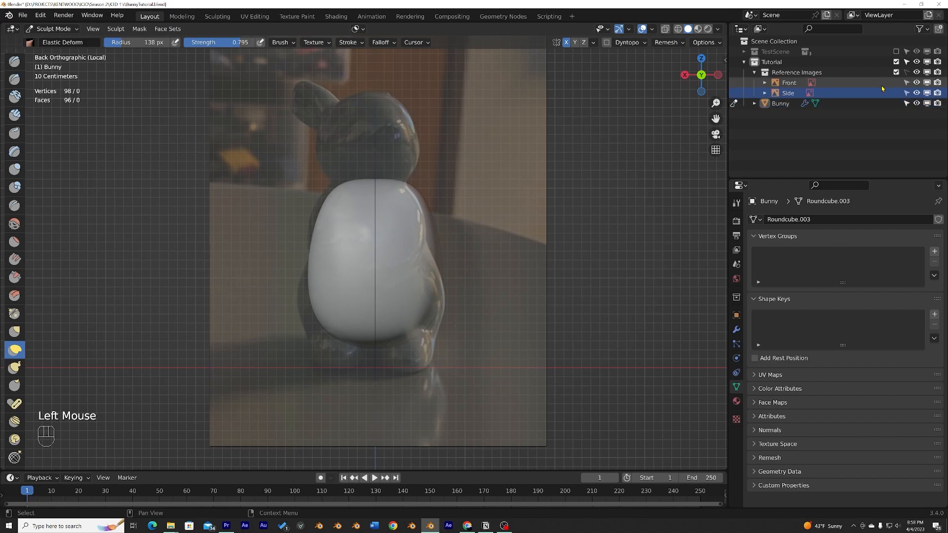
pyautogui.click(789, 83)
pyautogui.click(12, 29)
pyautogui.click(52, 28)
pyautogui.click(57, 41)
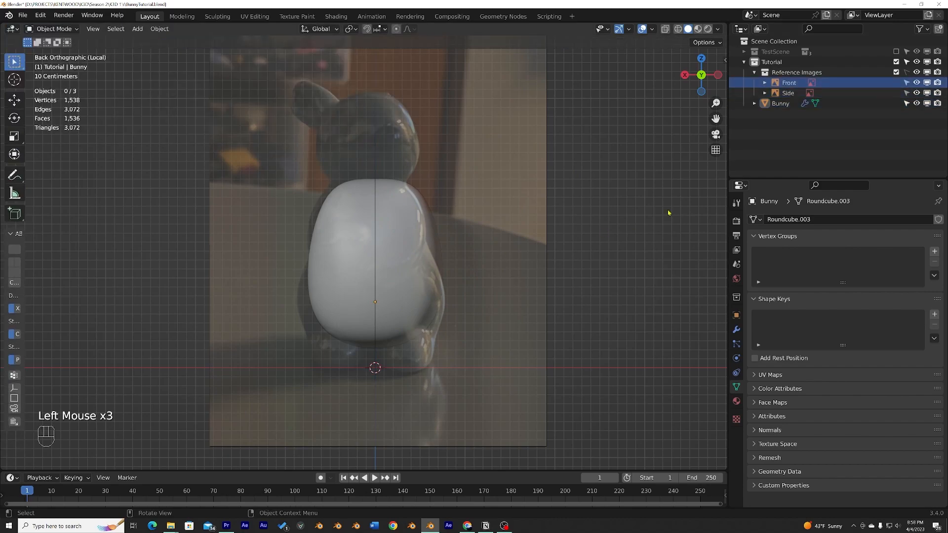
pyautogui.click(499, 275)
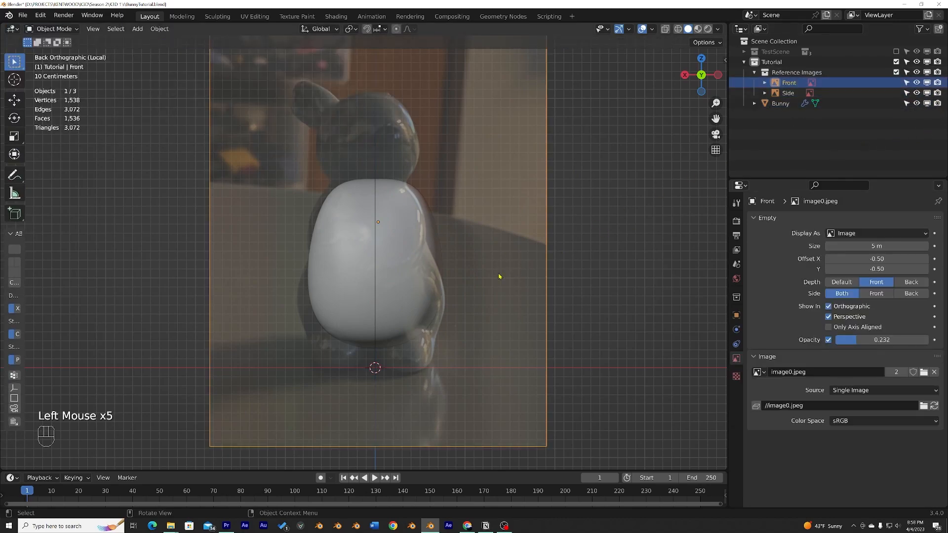
pyautogui.press('g')
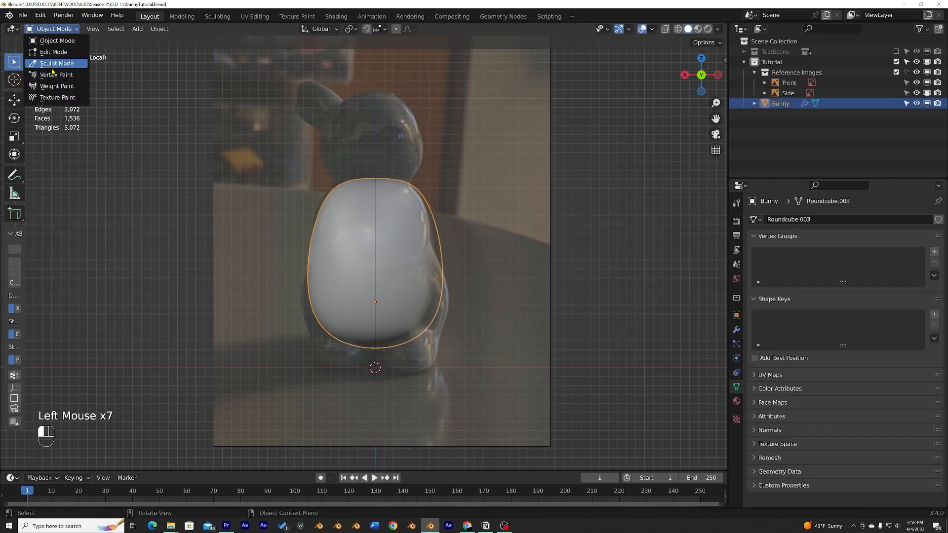
# Return the bunny to Sculpt Mode and shape the body's middle and upper sides toward the front reference with Elastic Deform
pyautogui.click(51, 63)
pyautogui.moveTo(434, 302); pyautogui.dragTo(476, 319)
pyautogui.moveTo(450, 250); pyautogui.dragTo(443, 251)
pyautogui.moveTo(444, 252); pyautogui.dragTo(430, 246)
pyautogui.moveTo(339, 215); pyautogui.dragTo(321, 210)
pyautogui.moveTo(326, 212); pyautogui.dragTo(318, 218)
pyautogui.moveTo(325, 215)
pyautogui.mouseDown()
pyautogui.moveTo(315, 217)
pyautogui.moveTo(339, 212)
pyautogui.mouseUp()
# Adjust the body's lower sides and underside toward the front reference, and check the shape at an angle
pyautogui.moveTo(321, 291); pyautogui.dragTo(306, 279)
pyautogui.moveTo(329, 316); pyautogui.dragTo(324, 323)
pyautogui.moveTo(324, 323); pyautogui.dragTo(330, 327)
pyautogui.moveTo(386, 341); pyautogui.dragTo(384, 335)
pyautogui.moveTo(439, 307); pyautogui.dragTo(439, 301)
pyautogui.moveTo(439, 300); pyautogui.dragTo(433, 267)
pyautogui.moveTo(433, 266)
pyautogui.mouseDown(button='middle')
pyautogui.moveTo(473, 266)
pyautogui.moveTo(267, 286)
pyautogui.mouseUp(button='middle')
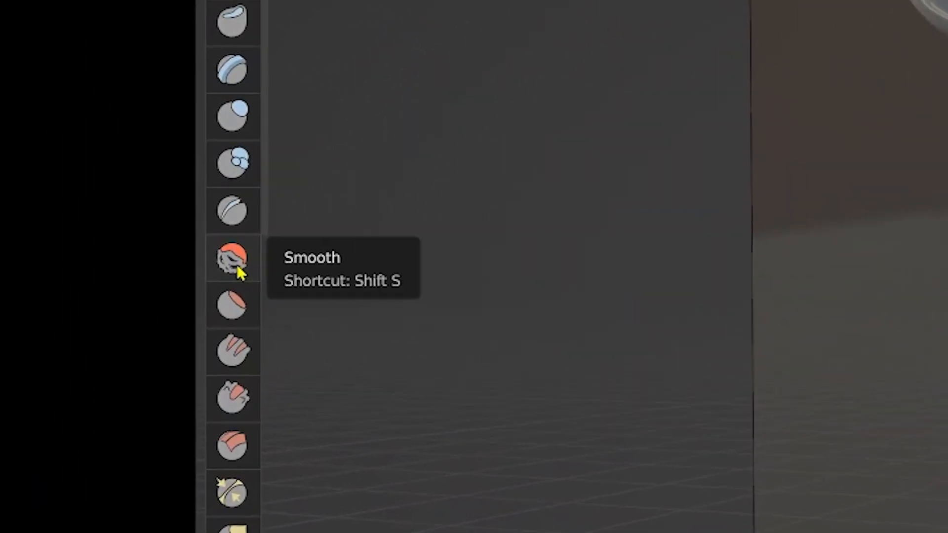
# Smooth the side of the body using the Smooth brush at 272 px radius and 0.048 strength
pyautogui.click(236, 267)
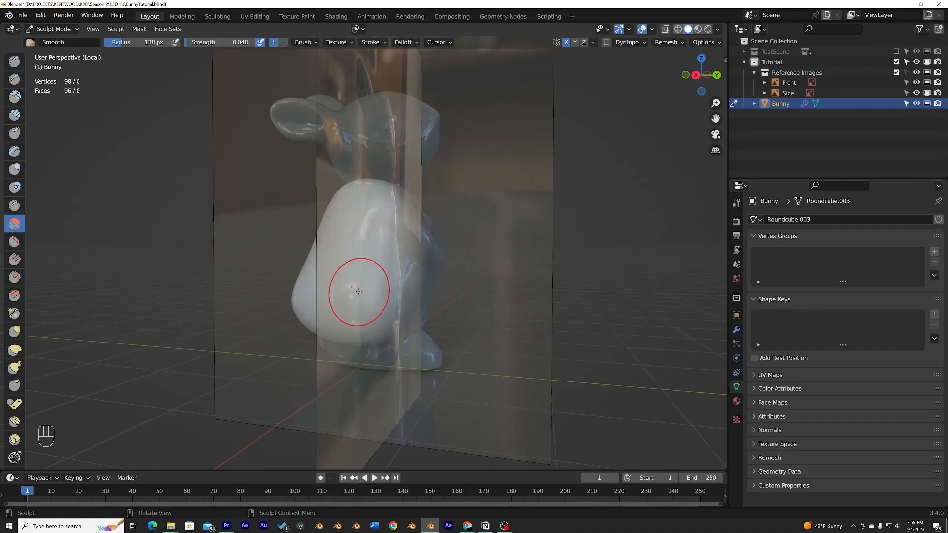
pyautogui.moveTo(358, 291); pyautogui.dragTo(387, 280, button='middle')
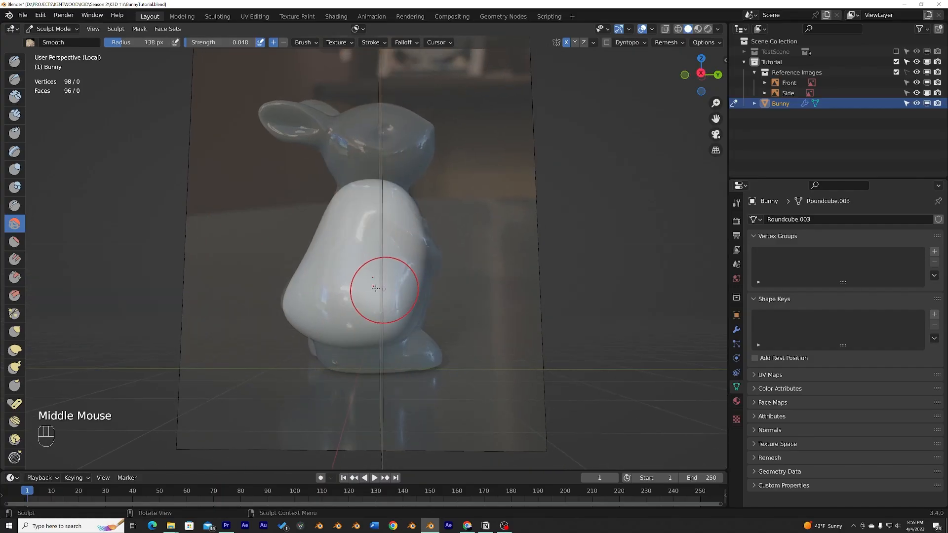
pyautogui.click(212, 43)
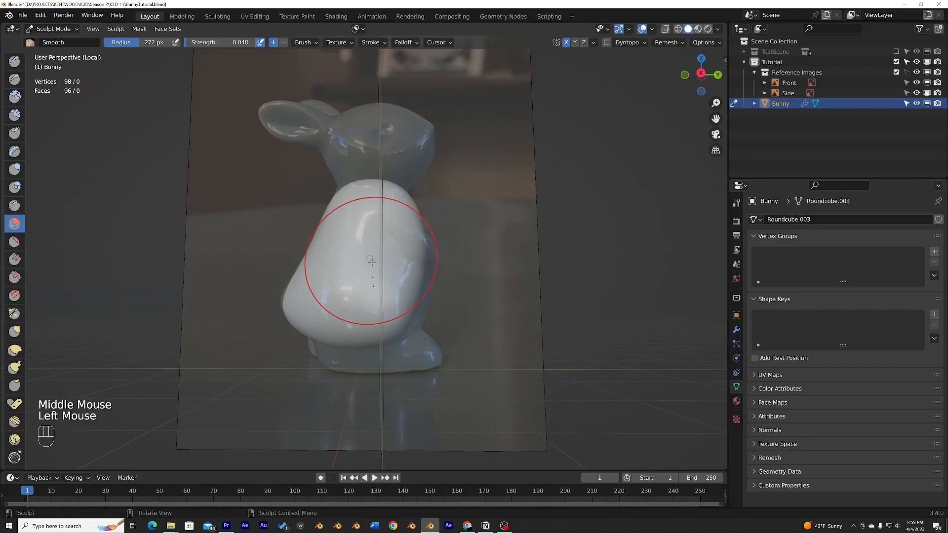
pyautogui.moveTo(369, 257); pyautogui.dragTo(382, 288)
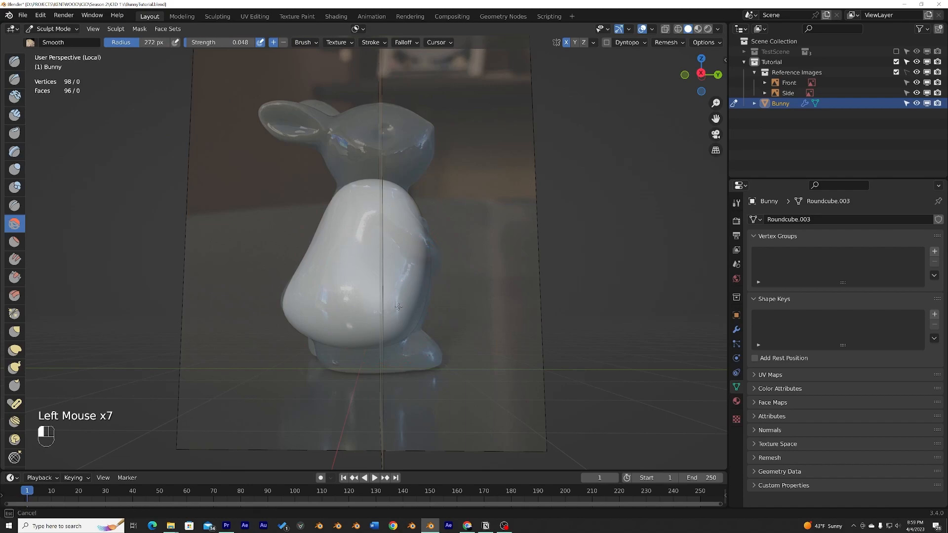
# Smooth the body from a rear angle with the 272 px brush, and undo the last smoothing stroke
pyautogui.moveTo(383, 296); pyautogui.dragTo(318, 253, button='middle')
pyautogui.moveTo(317, 254); pyautogui.dragTo(331, 279)
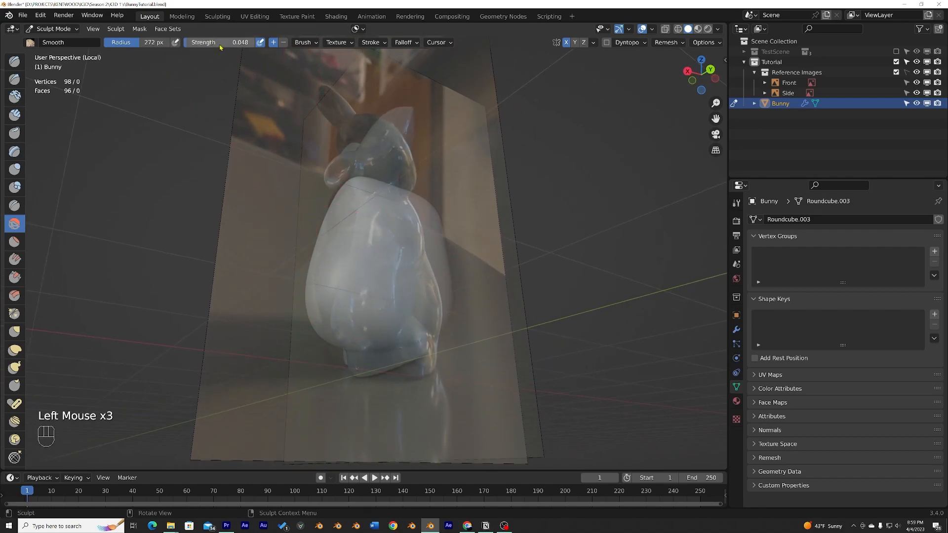
pyautogui.moveTo(337, 306); pyautogui.dragTo(322, 254)
pyautogui.moveTo(321, 254); pyautogui.dragTo(405, 301, button='middle')
pyautogui.hotkey('ctrl', 'z')
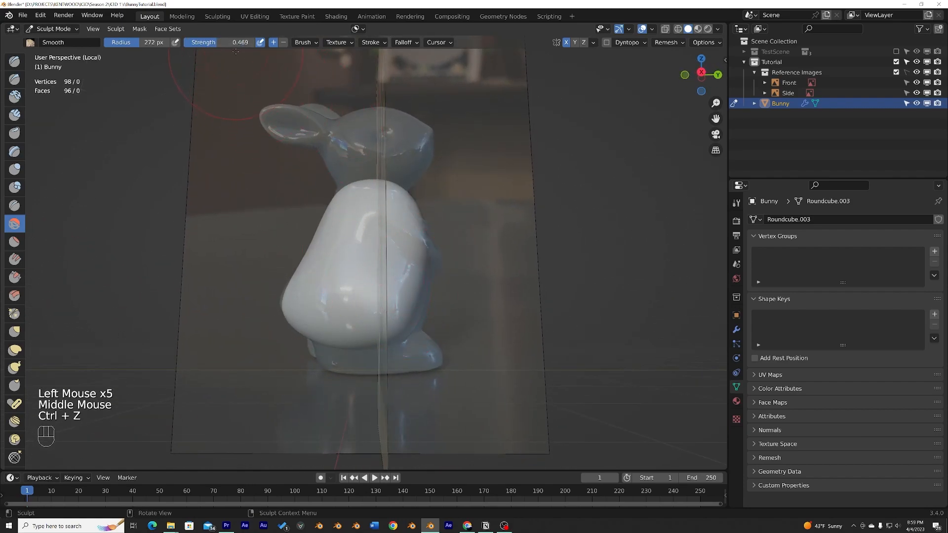
# Set the Smooth strength to 0.370 and even out the body's side and belly from several angles
pyautogui.moveTo(236, 42); pyautogui.dragTo(231, 43)
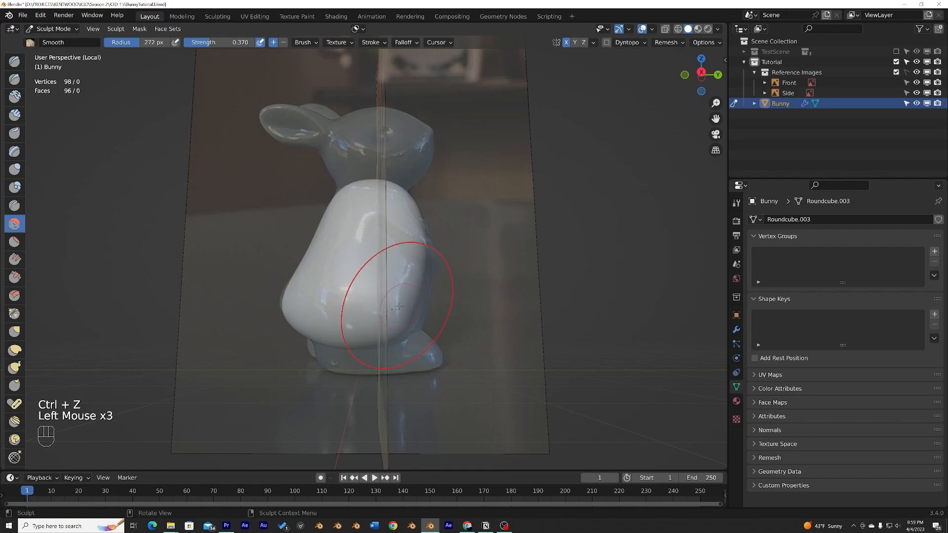
pyautogui.moveTo(377, 292)
pyautogui.mouseDown(button='middle')
pyautogui.moveTo(318, 296)
pyautogui.moveTo(328, 318)
pyautogui.moveTo(370, 266)
pyautogui.moveTo(386, 272)
pyautogui.mouseUp(button='middle')
pyautogui.moveTo(375, 245); pyautogui.dragTo(367, 226)
pyautogui.moveTo(376, 222); pyautogui.dragTo(367, 253, button='middle')
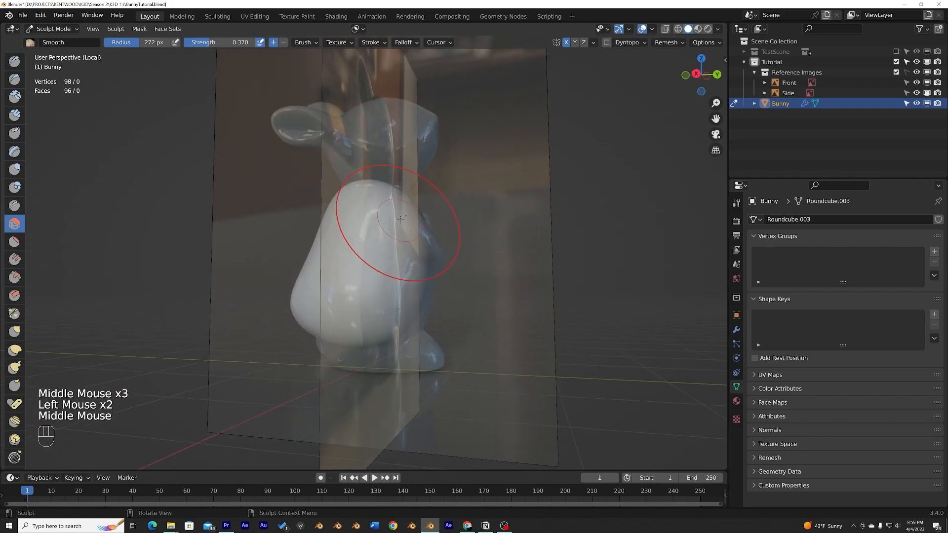
pyautogui.click(367, 254)
pyautogui.moveTo(356, 286)
pyautogui.mouseDown(button='middle')
pyautogui.moveTo(380, 286)
pyautogui.moveTo(360, 275)
pyautogui.mouseUp(button='middle')
pyautogui.doubleClick(360, 316)
pyautogui.doubleClick(376, 299)
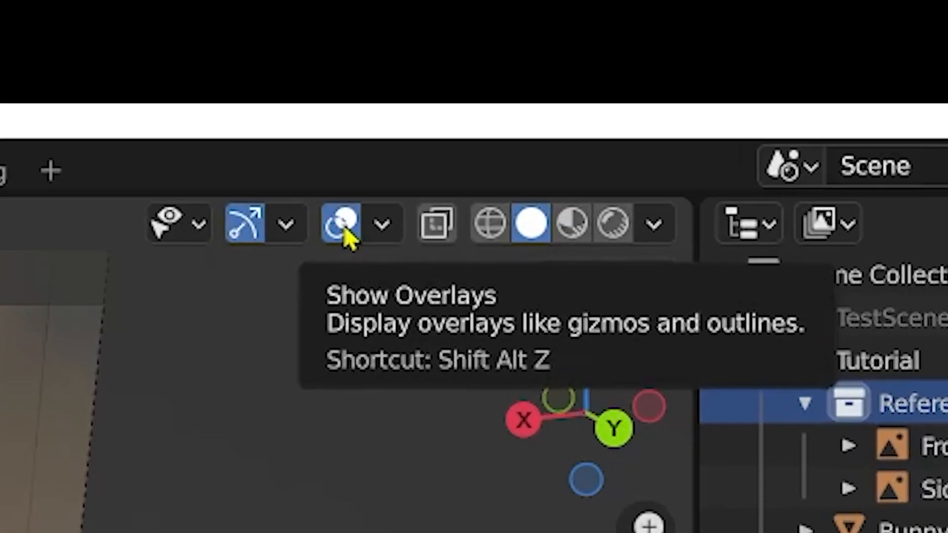
# Hide the viewport overlays and inspect the smoothed body from several angles
pyautogui.click(643, 29)
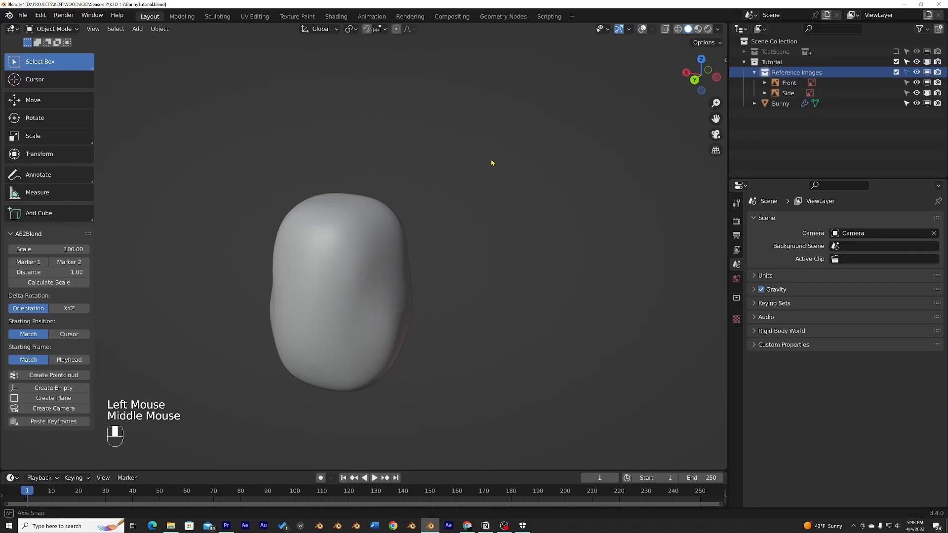
pyautogui.moveTo(491, 163); pyautogui.dragTo(513, 150, button='middle')
pyautogui.click(643, 29)
pyautogui.moveTo(588, 99); pyautogui.dragTo(573, 122, button='middle')
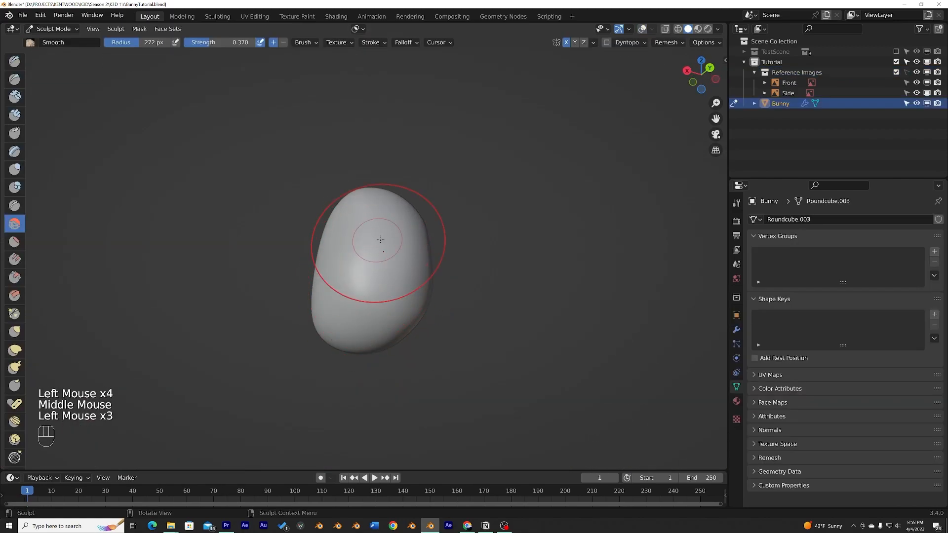
pyautogui.moveTo(381, 237); pyautogui.dragTo(365, 257, button='middle')
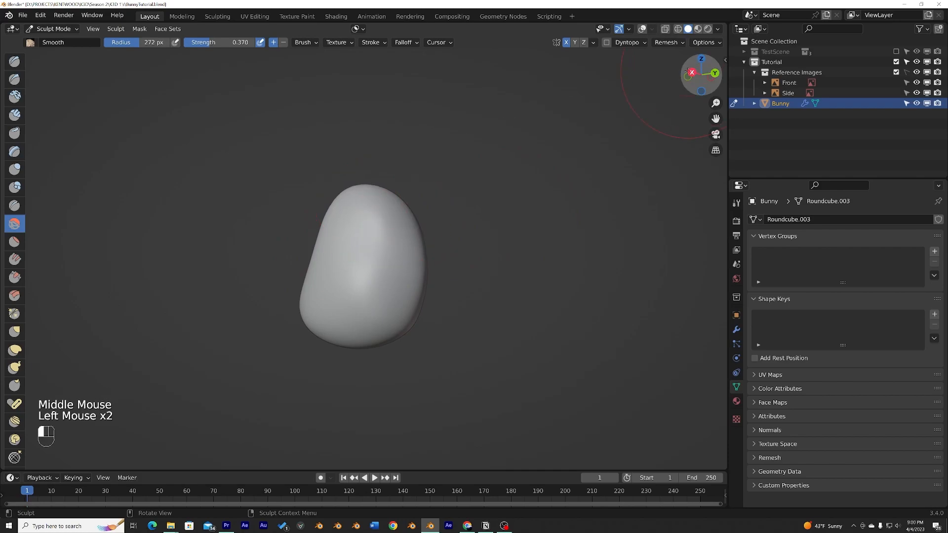
# Show the overlays again and, in the right side view, pull the chest and lower back outward with a 272 px Elastic Deform brush
pyautogui.click(642, 29)
pyautogui.moveTo(415, 286); pyautogui.dragTo(423, 295)
pyautogui.moveTo(415, 315); pyautogui.dragTo(418, 317)
pyautogui.moveTo(422, 262); pyautogui.dragTo(425, 253)
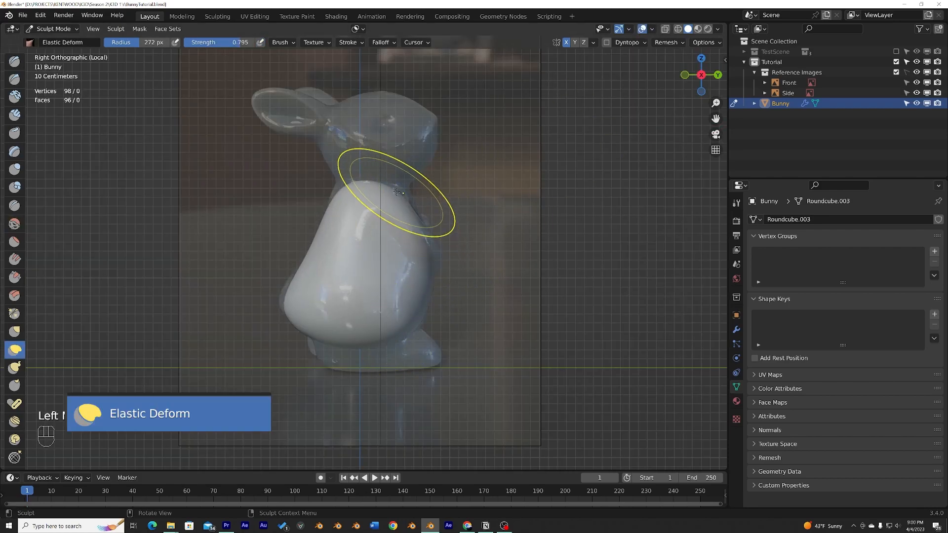
pyautogui.moveTo(296, 291)
pyautogui.mouseDown()
pyautogui.moveTo(283, 300)
pyautogui.moveTo(303, 259)
pyautogui.mouseUp()
# Reduce the Elastic Deform radius to 126 px and match the back, underside and tail bulge to the side reference
pyautogui.moveTo(143, 42); pyautogui.dragTo(125, 42)
pyautogui.rightClick(275, 247)
pyautogui.moveTo(276, 248); pyautogui.dragTo(262, 247)
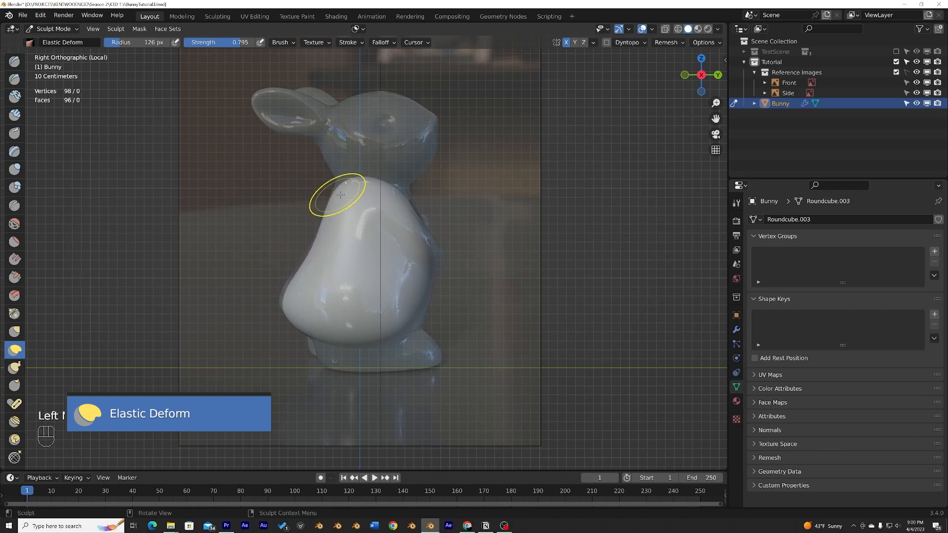
pyautogui.moveTo(334, 344); pyautogui.dragTo(328, 347)
pyautogui.moveTo(307, 266); pyautogui.dragTo(301, 275)
pyautogui.moveTo(321, 227); pyautogui.dragTo(323, 230)
pyautogui.moveTo(296, 282); pyautogui.dragTo(291, 284)
pyautogui.moveTo(289, 297); pyautogui.dragTo(285, 295)
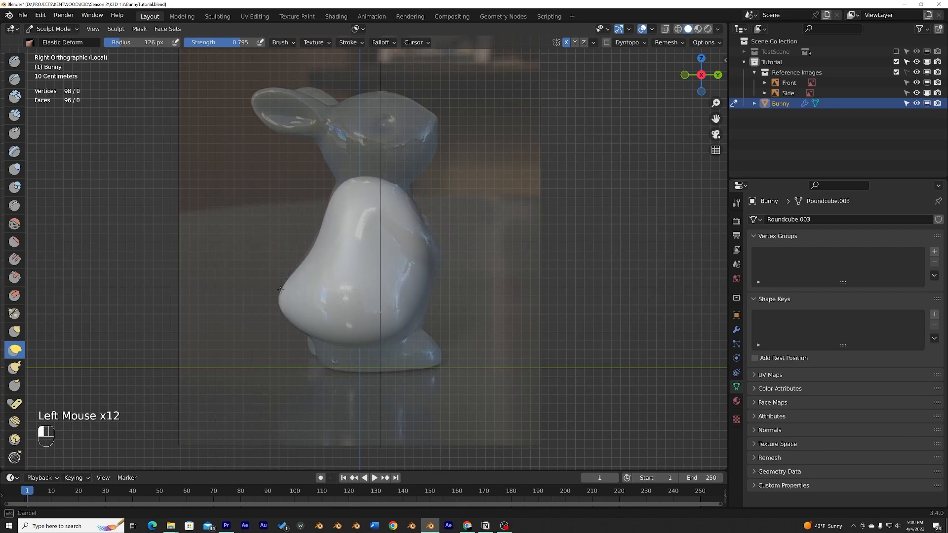
# Refine the belly front and raise the top of the body to the side reference's neck with small Elastic Deform strokes
pyautogui.moveTo(420, 311); pyautogui.dragTo(421, 309)
pyautogui.moveTo(429, 282); pyautogui.dragTo(428, 285)
pyautogui.moveTo(369, 181); pyautogui.dragTo(369, 179)
pyautogui.moveTo(369, 179); pyautogui.dragTo(370, 178)
pyautogui.moveTo(370, 178); pyautogui.dragTo(370, 177)
# Try to pull the body's lower side outward with Elastic Deform from behind, and undo the last stroke
pyautogui.moveTo(370, 178); pyautogui.dragTo(266, 185, button='middle')
pyautogui.moveTo(422, 282); pyautogui.dragTo(430, 287)
pyautogui.moveTo(425, 296); pyautogui.dragTo(442, 310)
pyautogui.hotkey('ctrl', 'z')
# In the back view, puff out the lower sides using the Inflate brush at 170 px radius and 0.873 strength
pyautogui.scroll(2, 15, 84)
pyautogui.click(14, 79)
pyautogui.scroll(3, 14, 123)
pyautogui.click(14, 170)
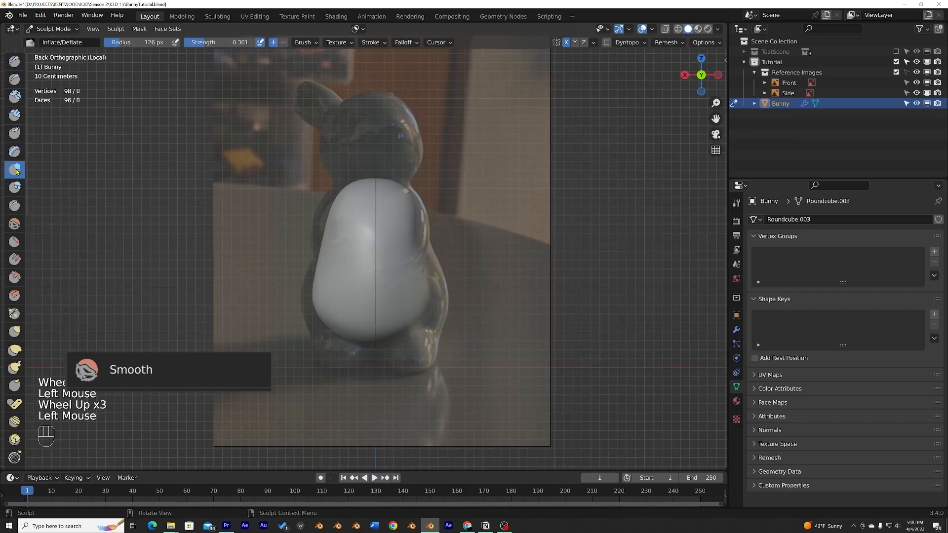
pyautogui.moveTo(232, 42); pyautogui.dragTo(225, 43)
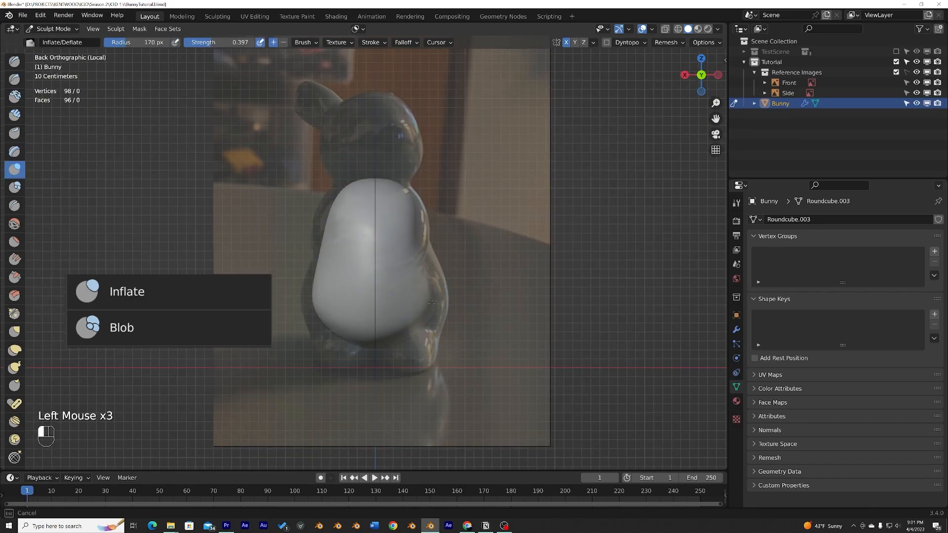
pyautogui.moveTo(331, 317); pyautogui.dragTo(319, 276)
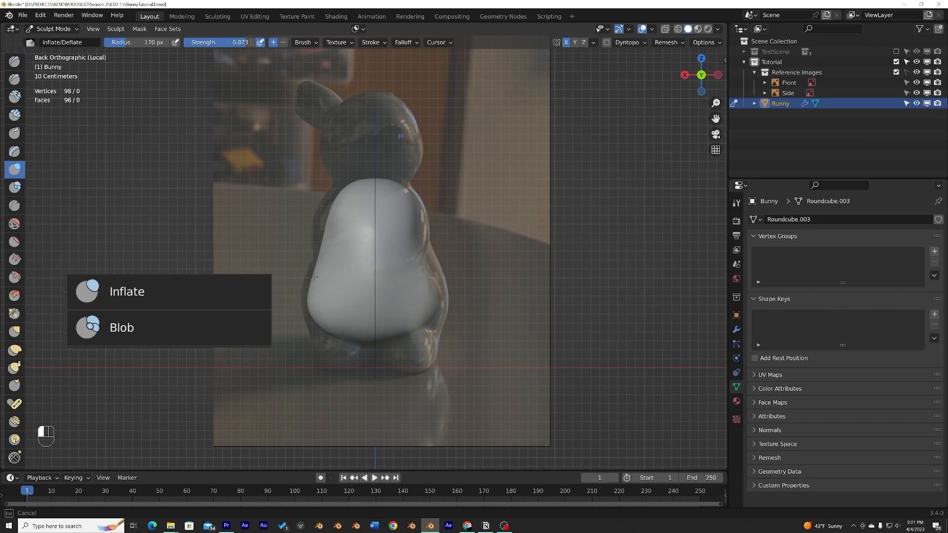
pyautogui.moveTo(320, 320); pyautogui.dragTo(317, 267)
# Smooth the inflated body from several angles using the Smooth brush at 170 px radius and 0.370 strength
pyautogui.moveTo(318, 267)
pyautogui.mouseDown(button='middle')
pyautogui.moveTo(366, 280)
pyautogui.moveTo(346, 276)
pyautogui.mouseUp(button='middle')
pyautogui.click(366, 280)
pyautogui.click(14, 224)
pyautogui.moveTo(296, 257); pyautogui.dragTo(395, 247, button='middle')
pyautogui.moveTo(405, 245); pyautogui.dragTo(402, 273)
pyautogui.moveTo(402, 273); pyautogui.dragTo(375, 267, button='middle')
pyautogui.click(375, 266)
pyautogui.moveTo(375, 266); pyautogui.dragTo(356, 256, button='middle')
pyautogui.scroll(2, 355, 256)
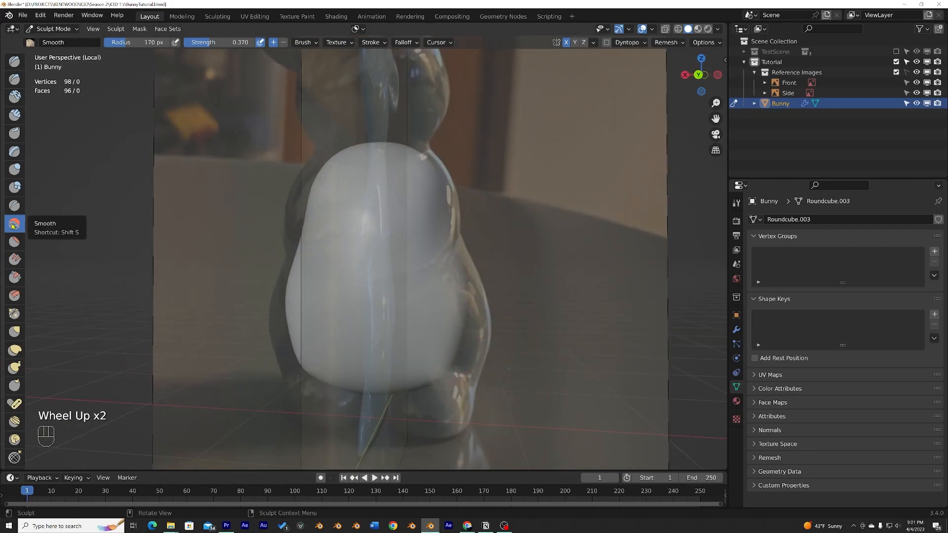
# In the back view, pull the lower sides out and adjust the waist to the front reference with Elastic Deform
pyautogui.click(698, 75)
pyautogui.click(15, 349)
pyautogui.moveTo(292, 330); pyautogui.dragTo(283, 339)
pyautogui.moveTo(288, 344); pyautogui.dragTo(284, 346)
pyautogui.moveTo(295, 353)
pyautogui.mouseDown()
pyautogui.moveTo(300, 365)
pyautogui.moveTo(286, 345)
pyautogui.mouseUp()
pyautogui.moveTo(445, 296); pyautogui.dragTo(437, 296)
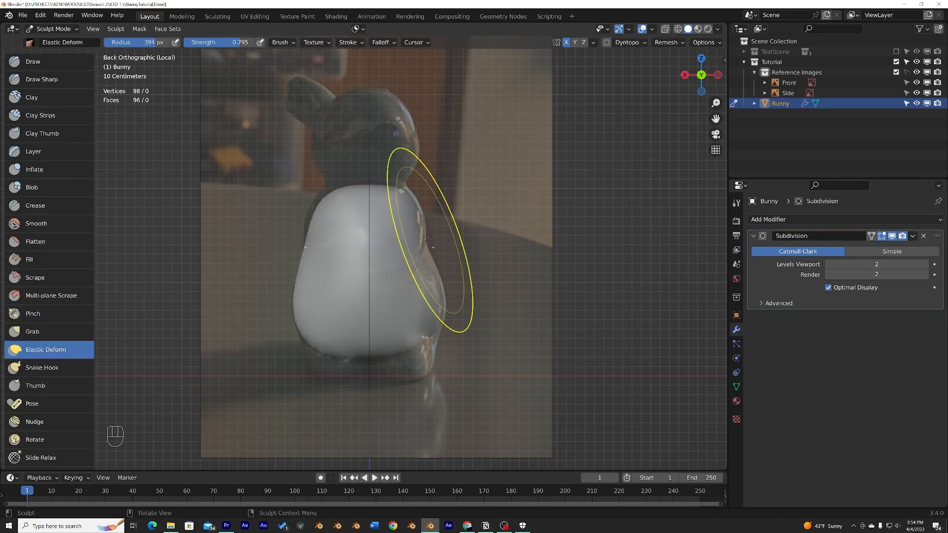
# Toggle Object Mode and back to Sculpt Mode, hide the overlays, and inspect the body's shape from an angle
pyautogui.click(53, 28)
pyautogui.click(54, 40)
pyautogui.click(53, 29)
pyautogui.click(54, 62)
pyautogui.hotkey('alt', 'shift', 'z')
pyautogui.moveTo(232, 163); pyautogui.dragTo(163, 198, button='middle')
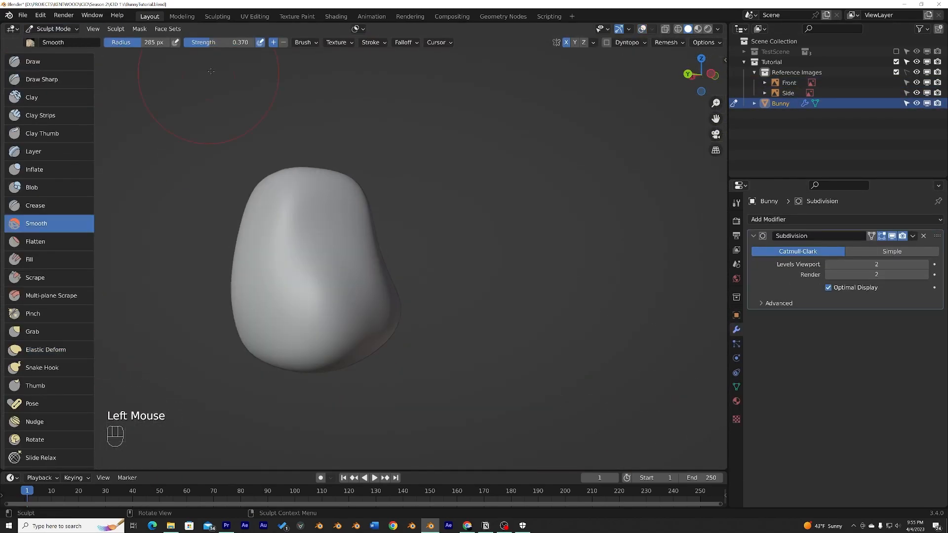
# Show the overlays and toggle the bunny's visibility in the right side view to compare the body with the side reference
pyautogui.click(34, 169)
pyautogui.click(691, 75)
pyautogui.hotkey('alt', 'shift', 'z')
pyautogui.click(718, 75)
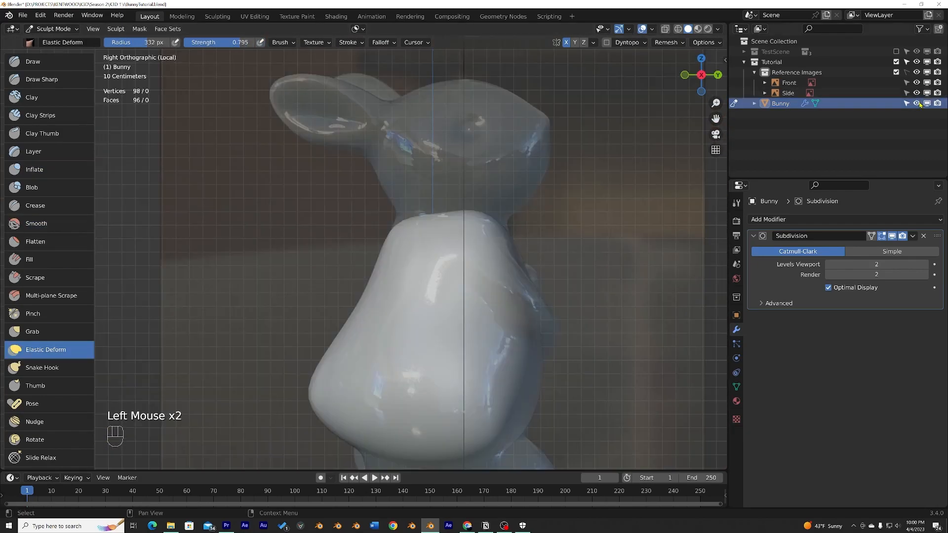
pyautogui.doubleClick(919, 105)
pyautogui.tripleClick(920, 105)
pyautogui.tripleClick(920, 104)
pyautogui.tripleClick(920, 105)
pyautogui.click(918, 105)
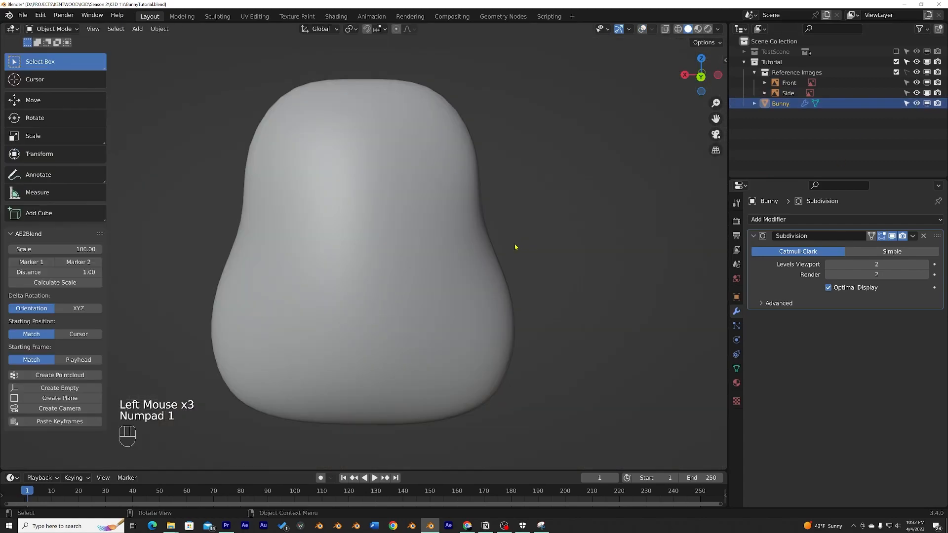
pyautogui.moveTo(514, 247); pyautogui.dragTo(103, 223, button='middle')
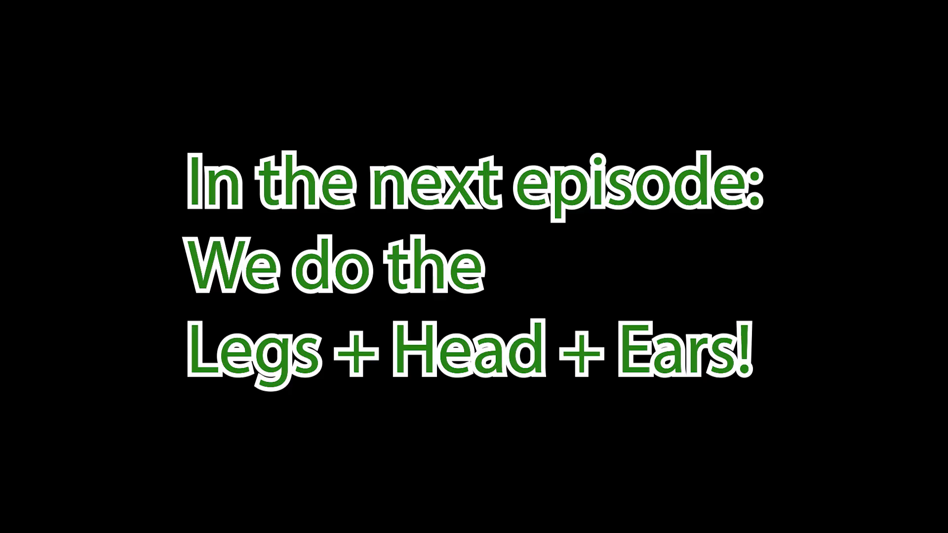